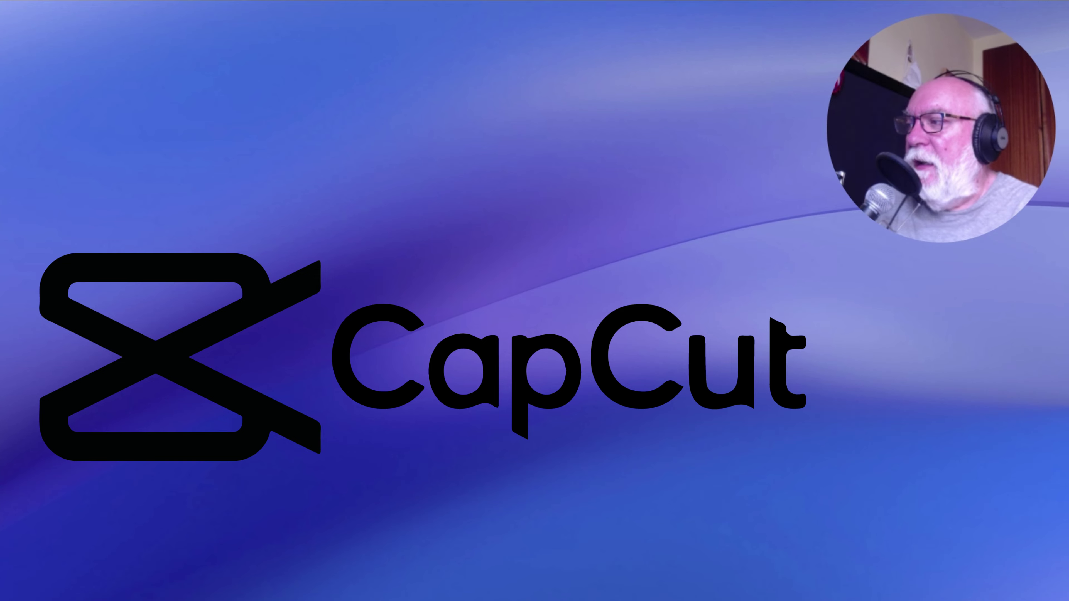
# Launch the CapCut Web app from the ChromeOS app list to reach its templates home page.
pyautogui.click(12, 587)
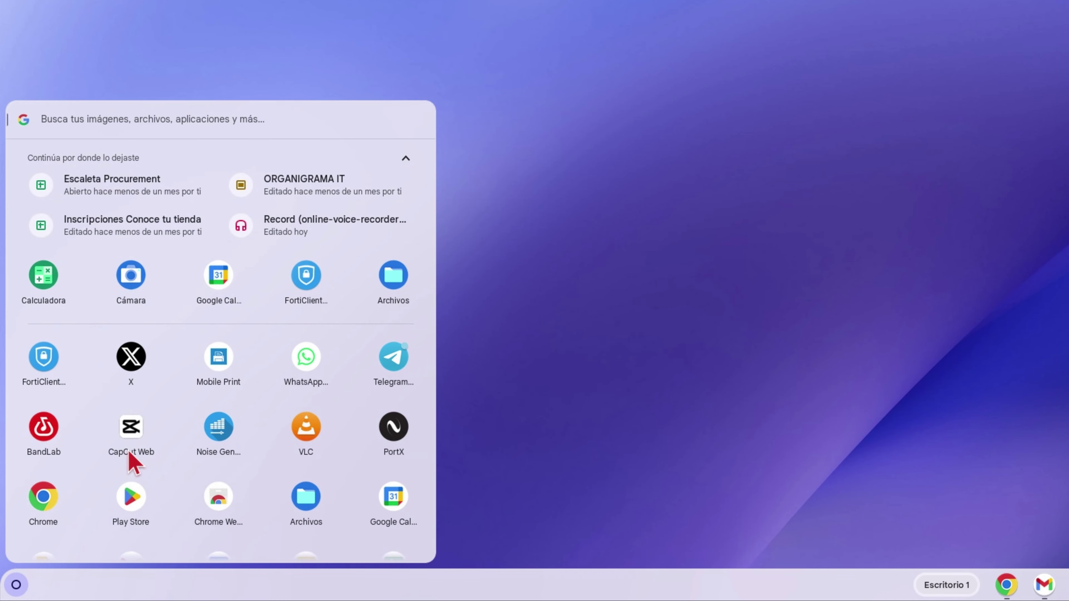
pyautogui.click(130, 434)
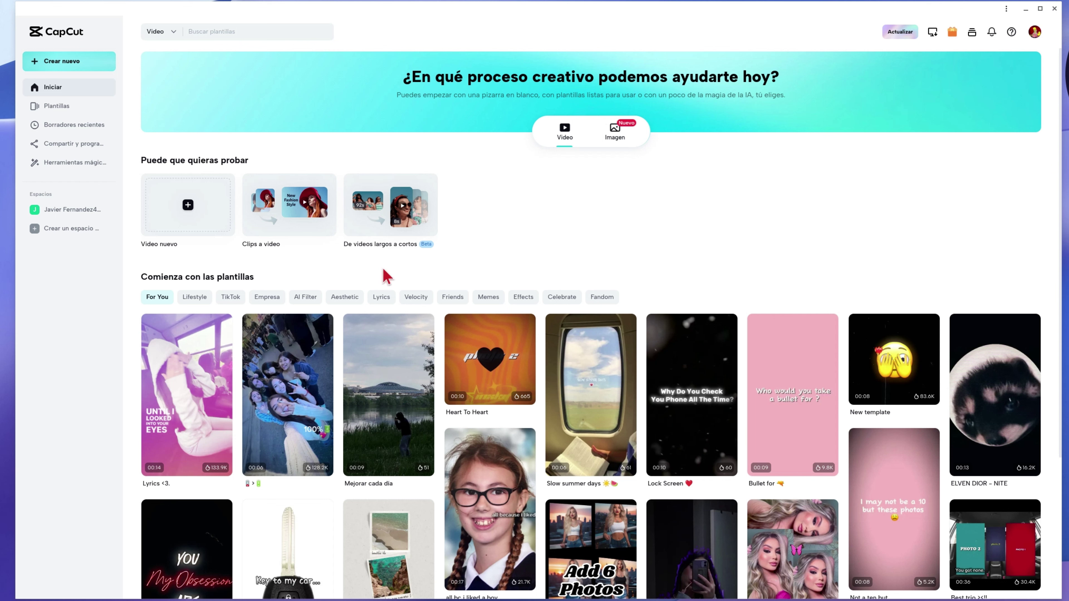
pyautogui.moveTo(169, 407)
pyautogui.moveTo(248, 411)
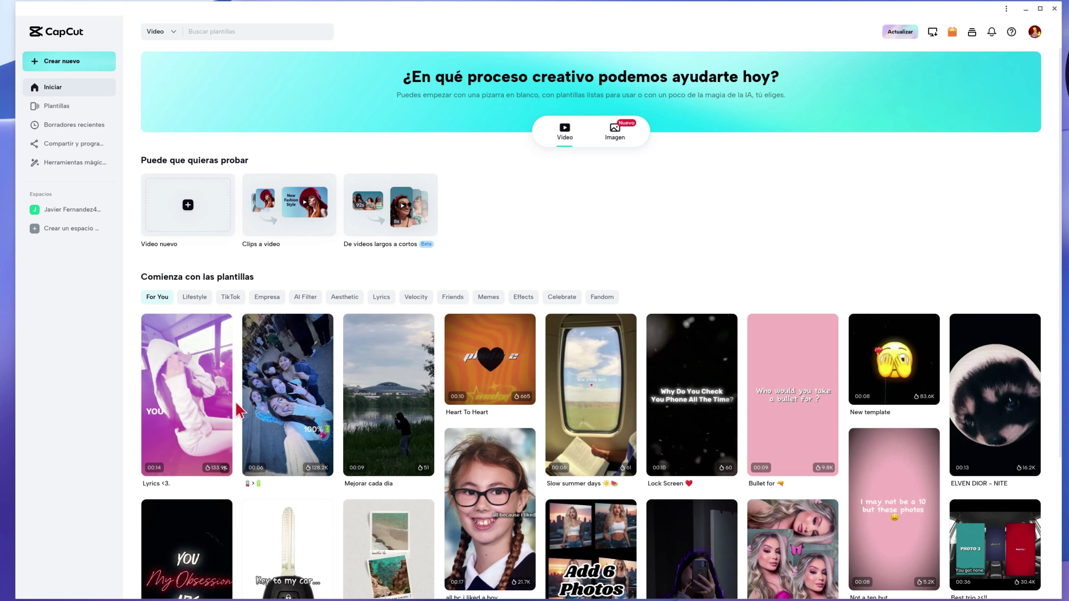
pyautogui.moveTo(432, 442)
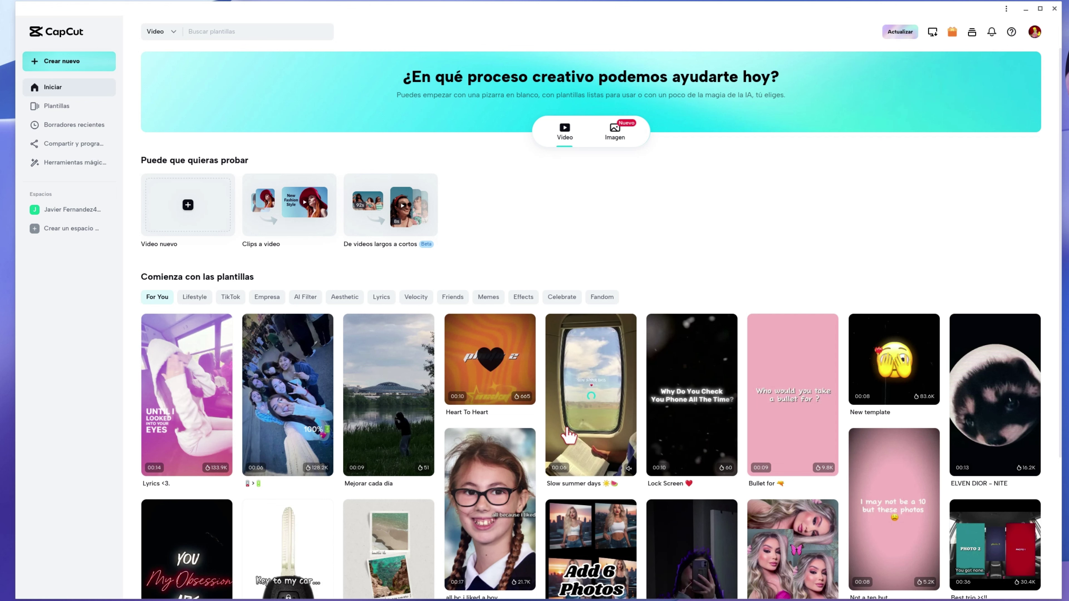
pyautogui.moveTo(613, 393)
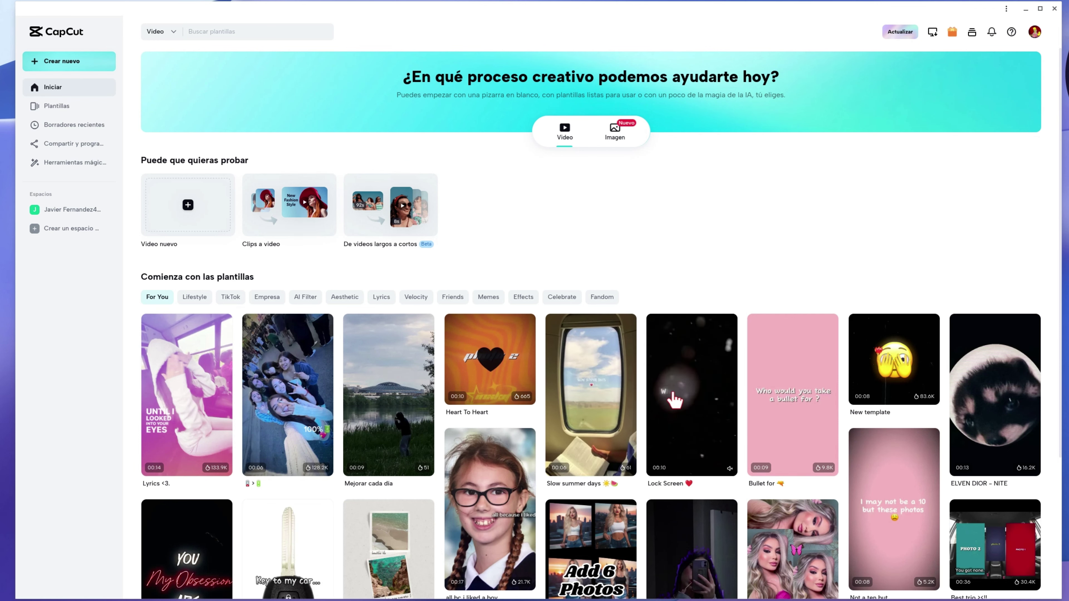
pyautogui.moveTo(939, 449)
pyautogui.scroll(-5, 668, 411)
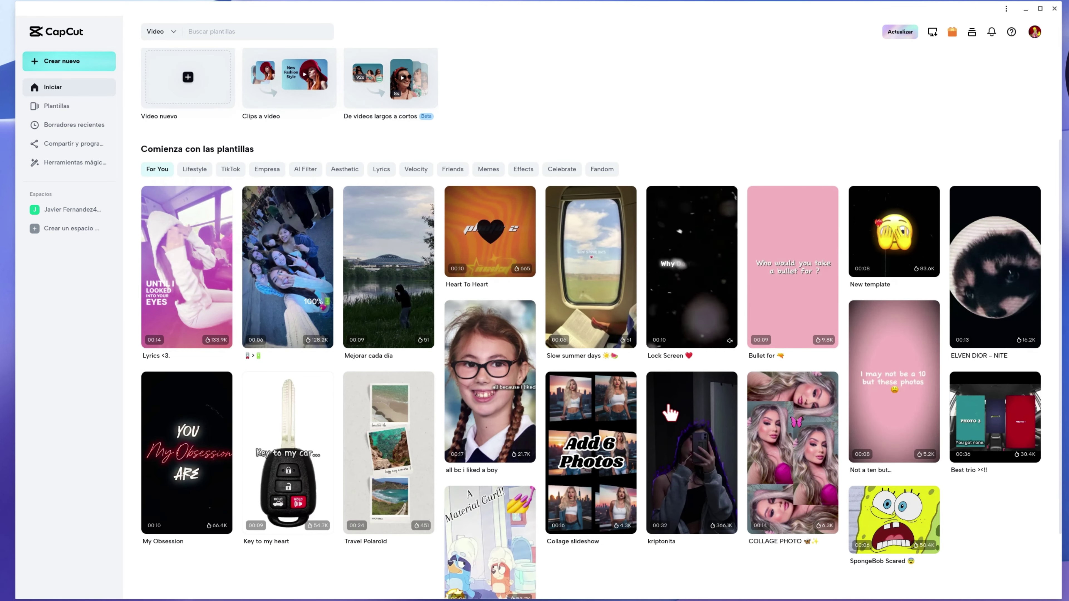
pyautogui.moveTo(356, 434)
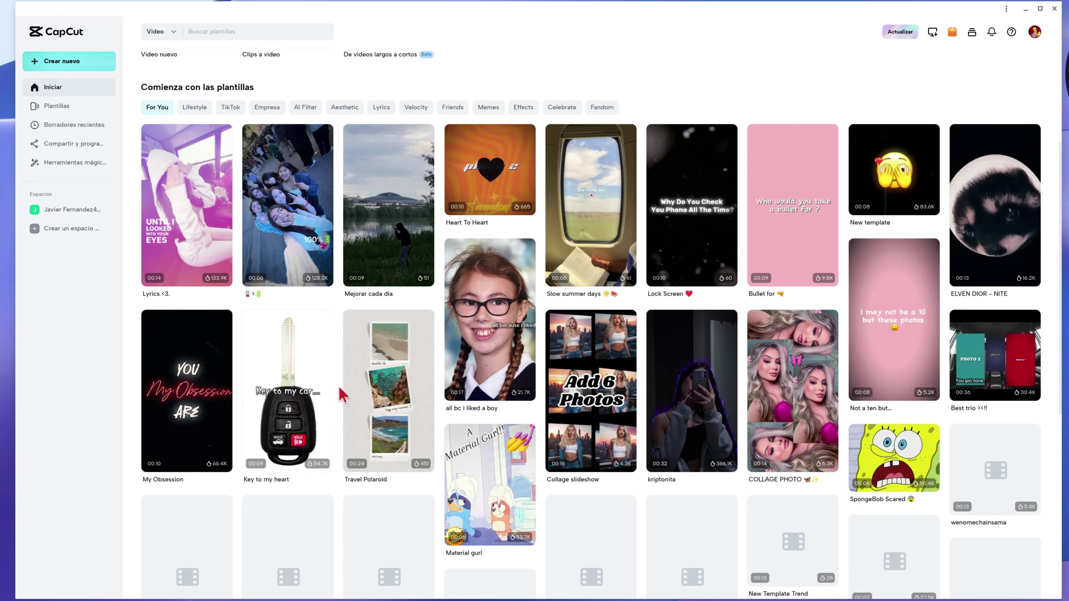
pyautogui.scroll(-4, 440, 385)
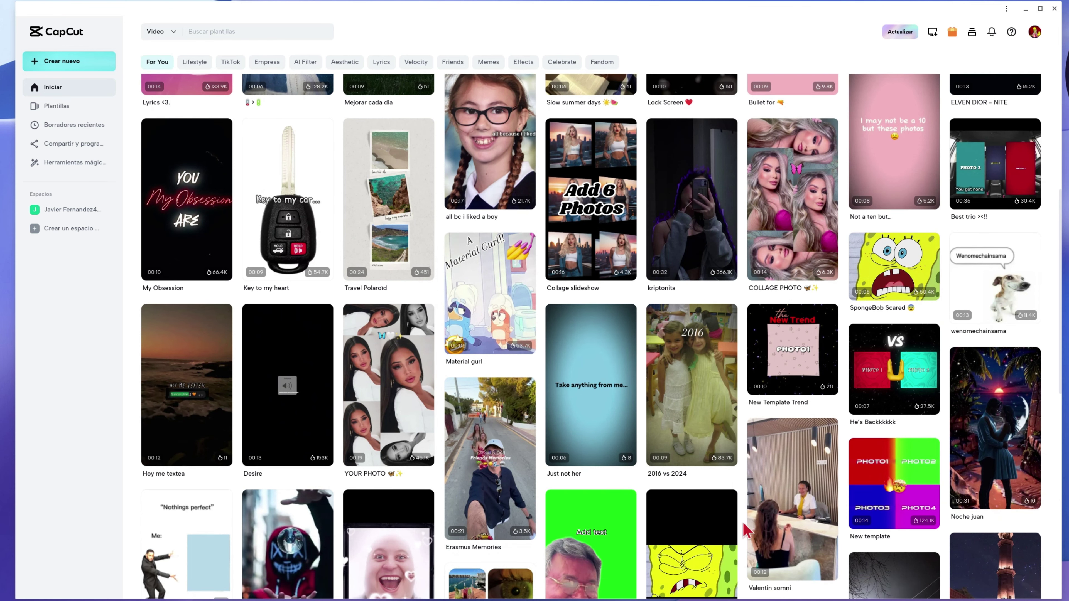
pyautogui.scroll(-3, 649, 437)
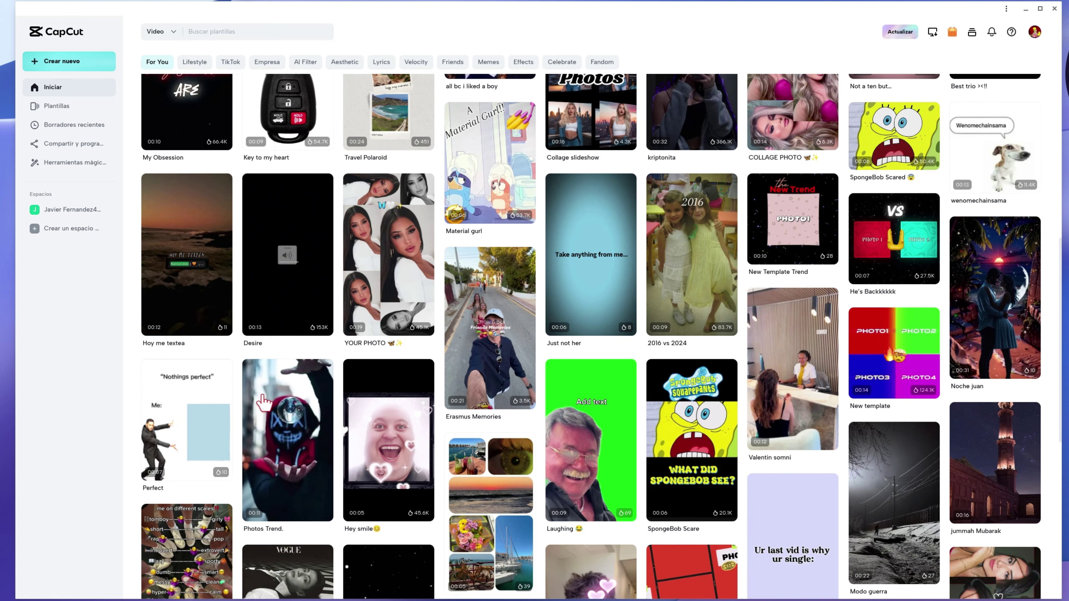
pyautogui.scroll(12, 370, 402)
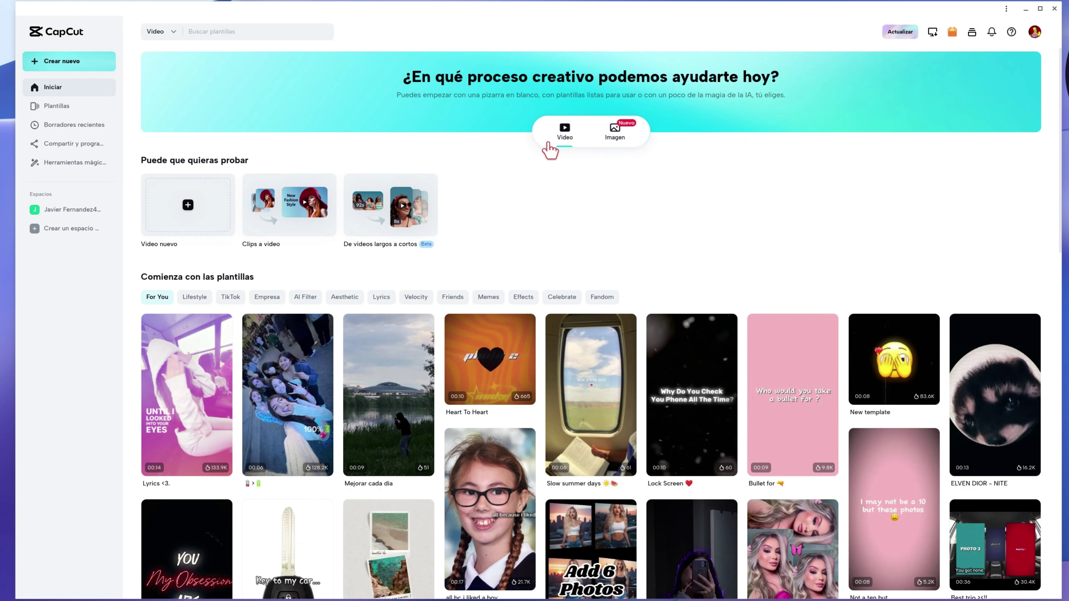
pyautogui.click(614, 138)
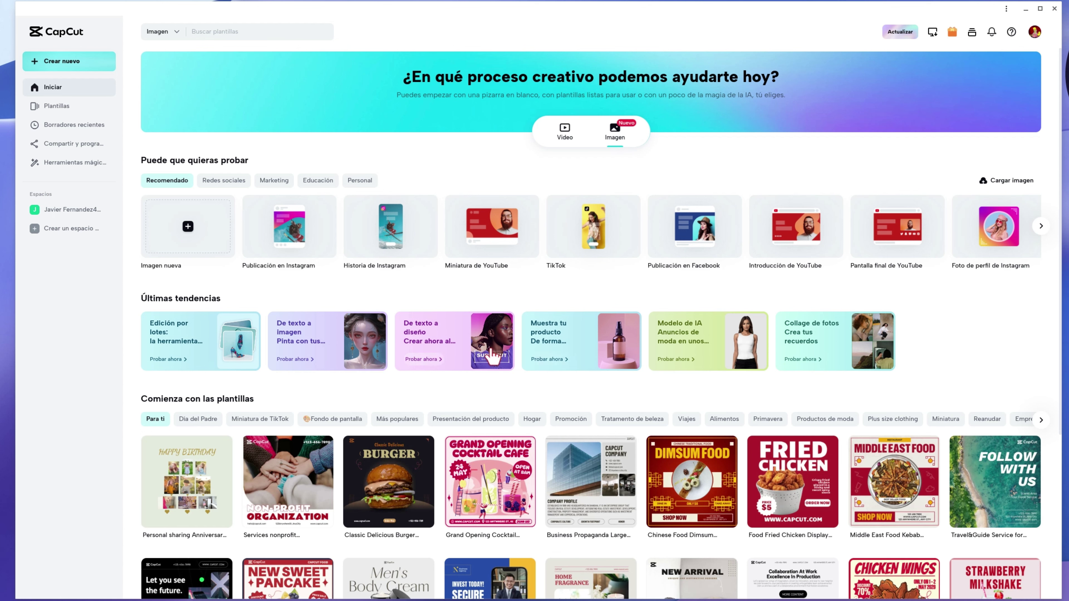
pyautogui.click(563, 128)
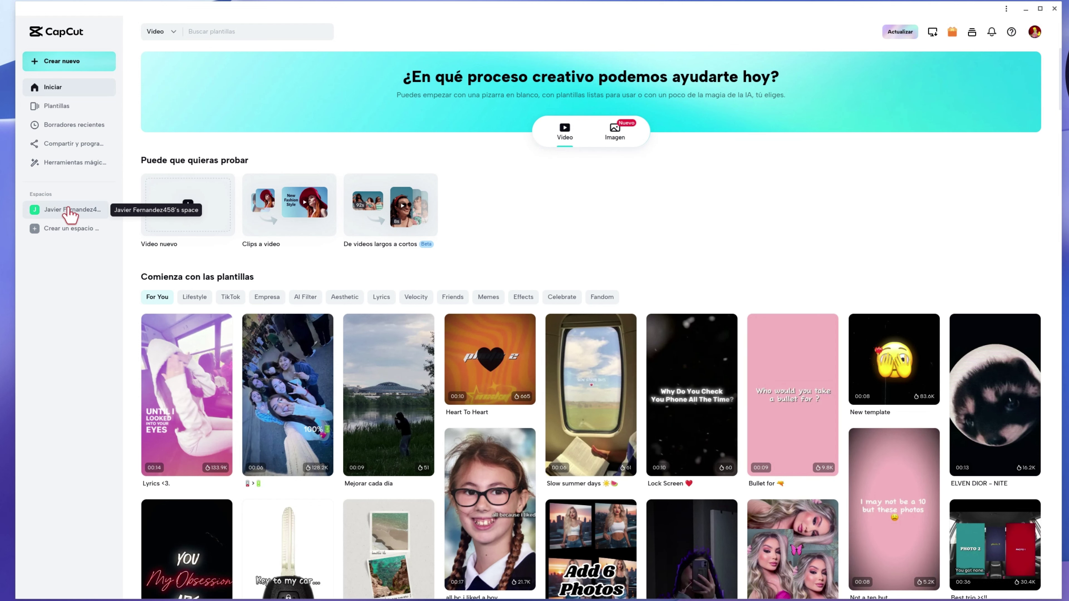
# Open the personal space with drafts LaNube and Teletubies, their MP4s, and four uploaded materials.
pyautogui.click(70, 210)
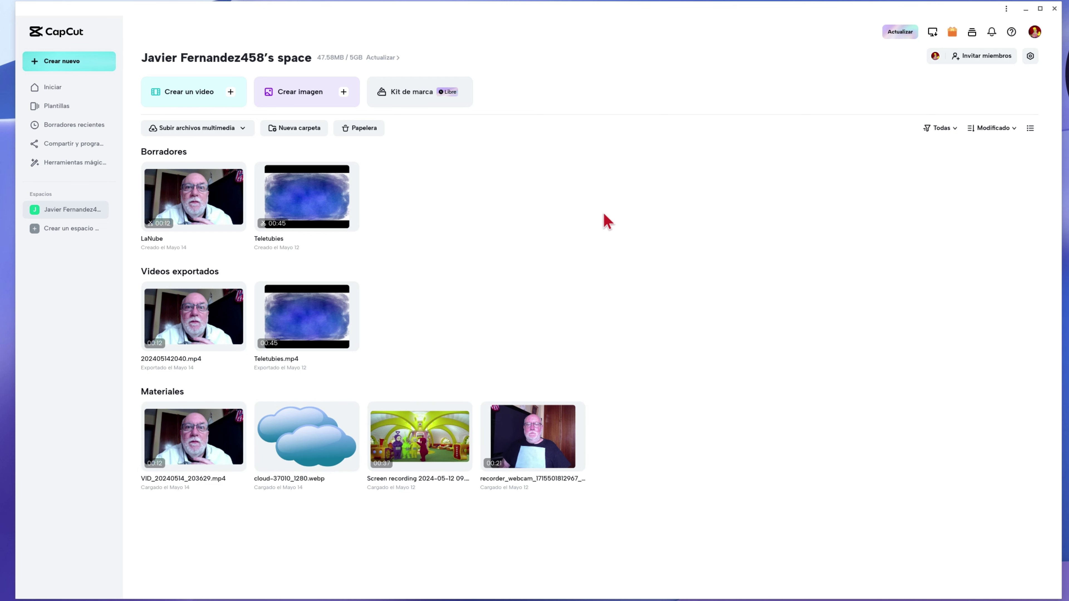
# View storage-only upgrade pricing for the 100GB tier: €19.99 yearly, €1.99 monthly.
pyautogui.moveTo(185, 132)
pyautogui.moveTo(318, 65)
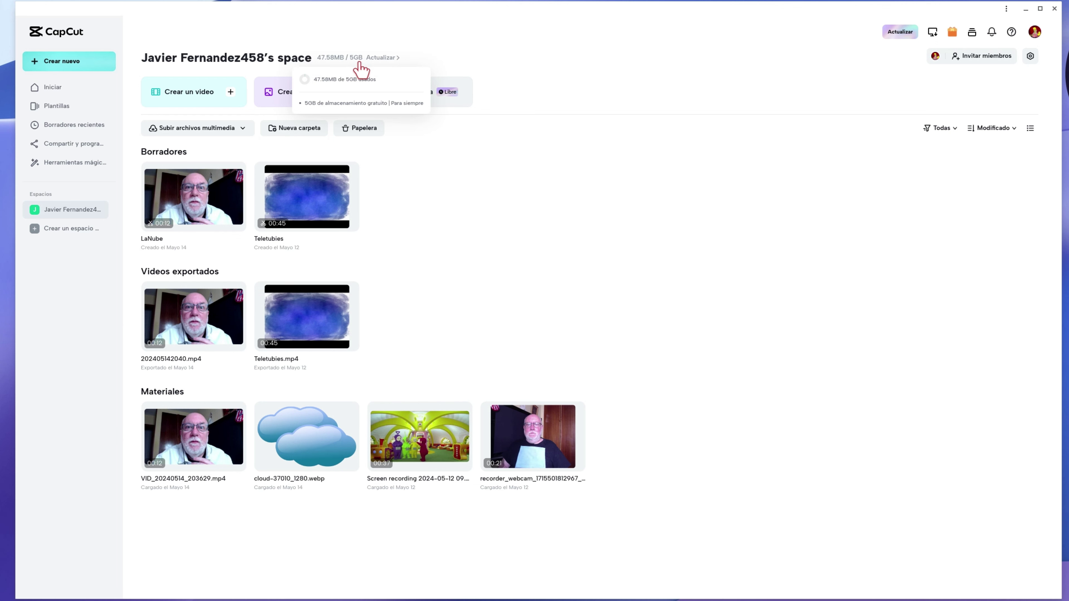
pyautogui.click(382, 60)
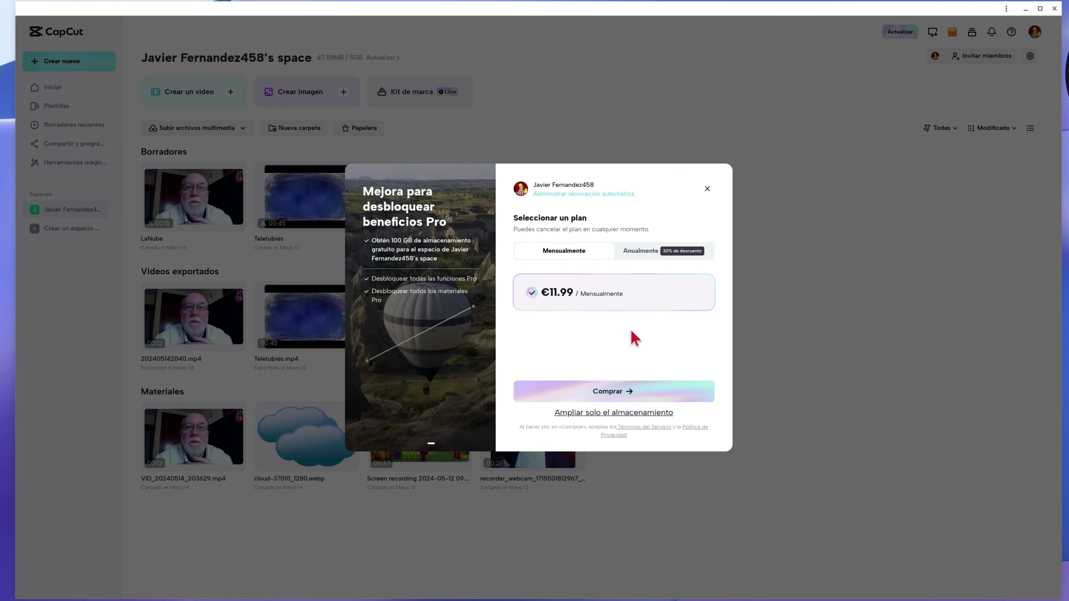
pyautogui.click(621, 414)
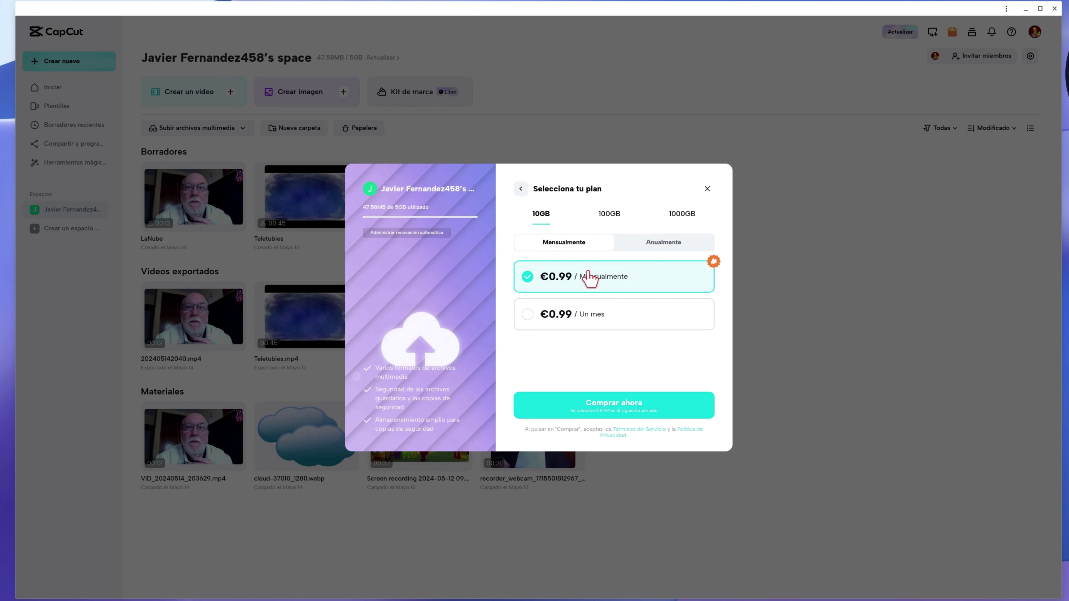
pyautogui.click(609, 217)
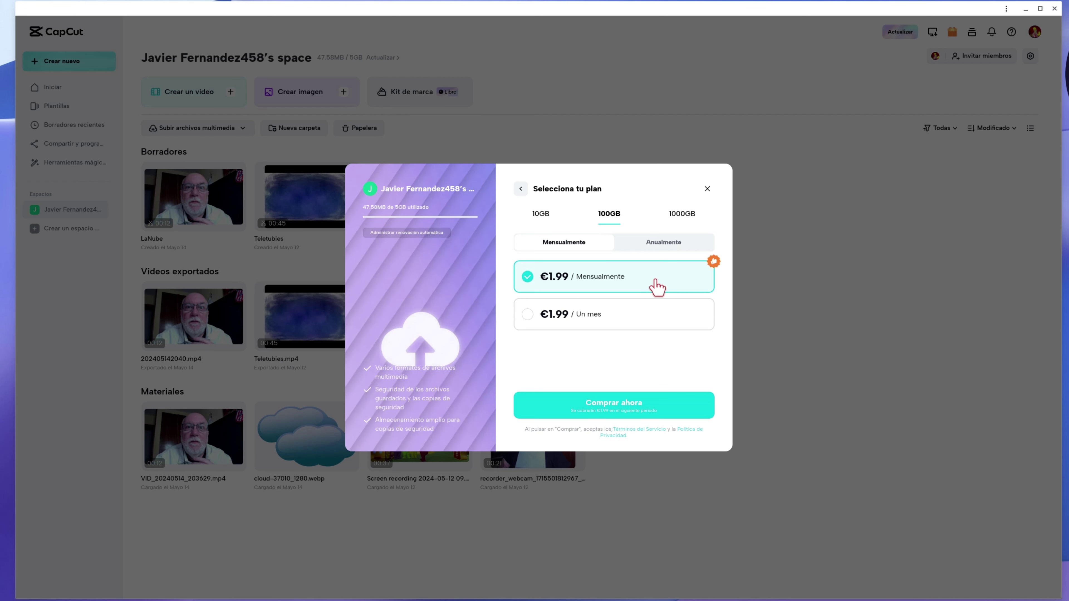
pyautogui.click(667, 250)
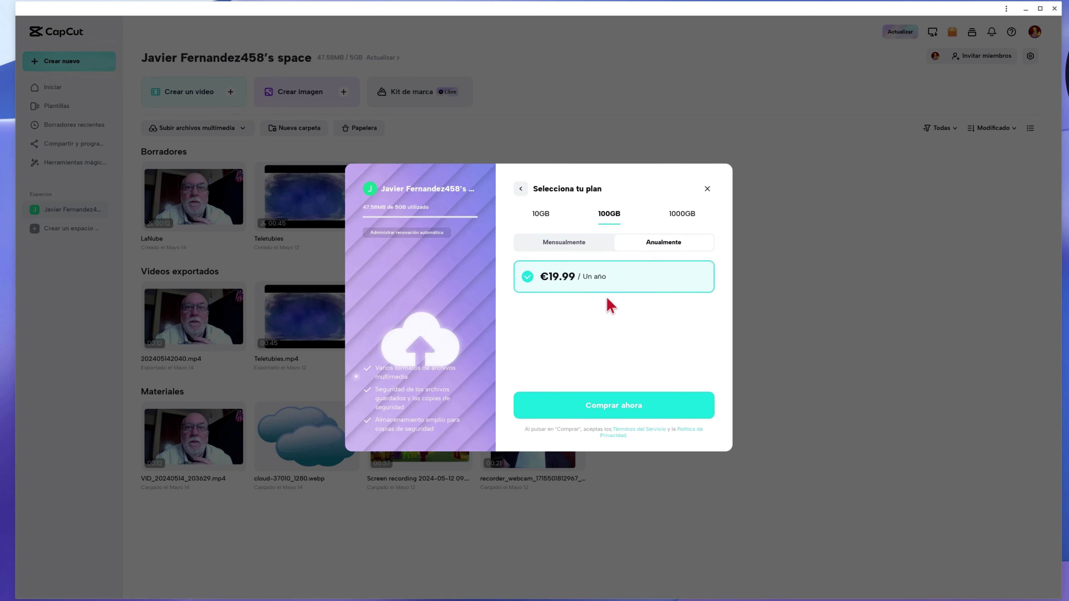
pyautogui.click(582, 247)
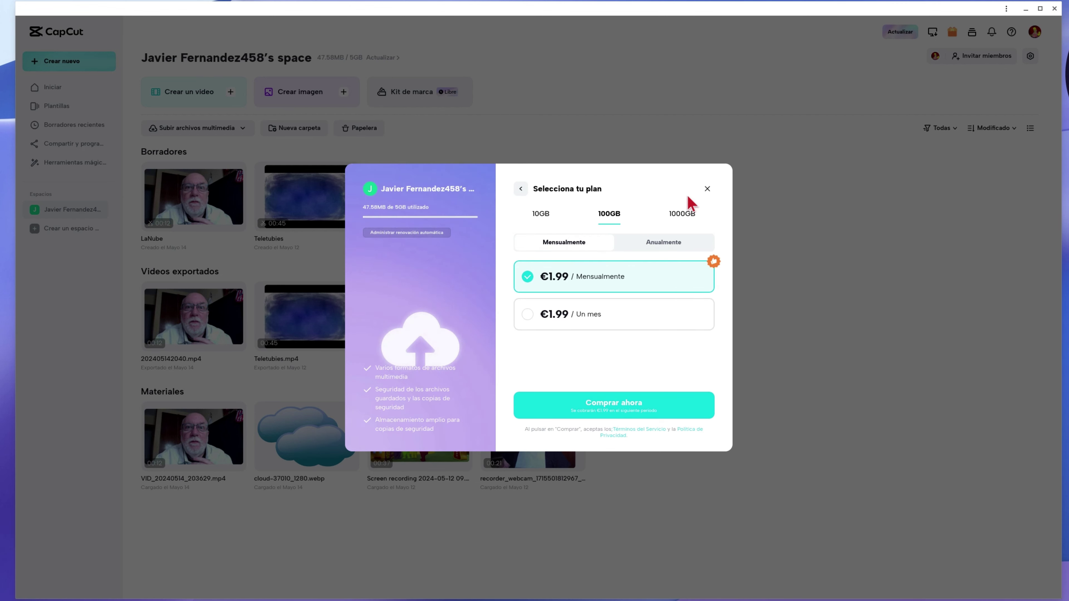
pyautogui.click(703, 193)
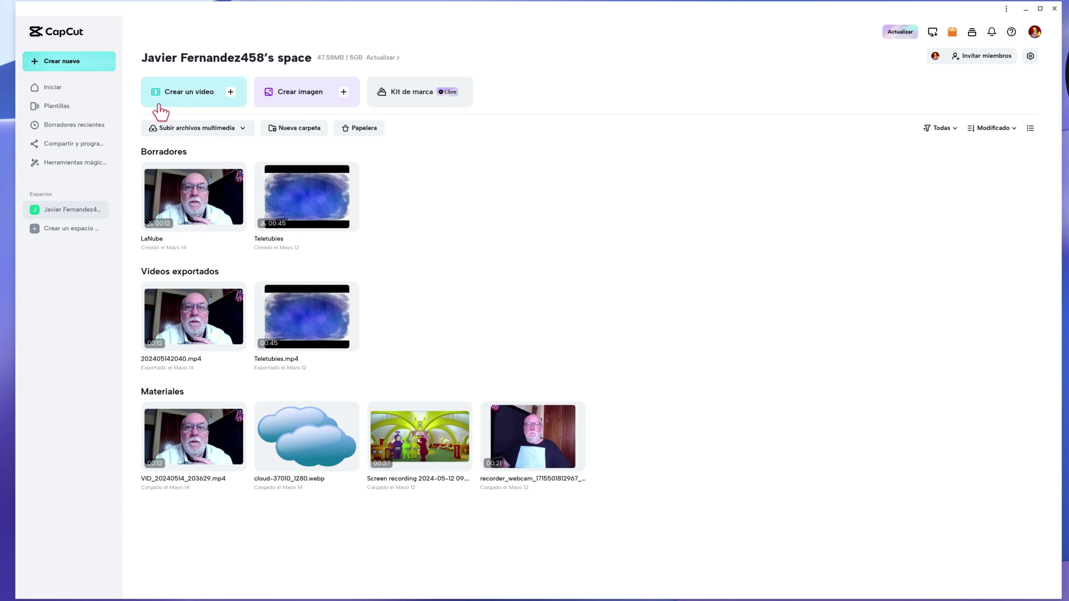
pyautogui.click(183, 94)
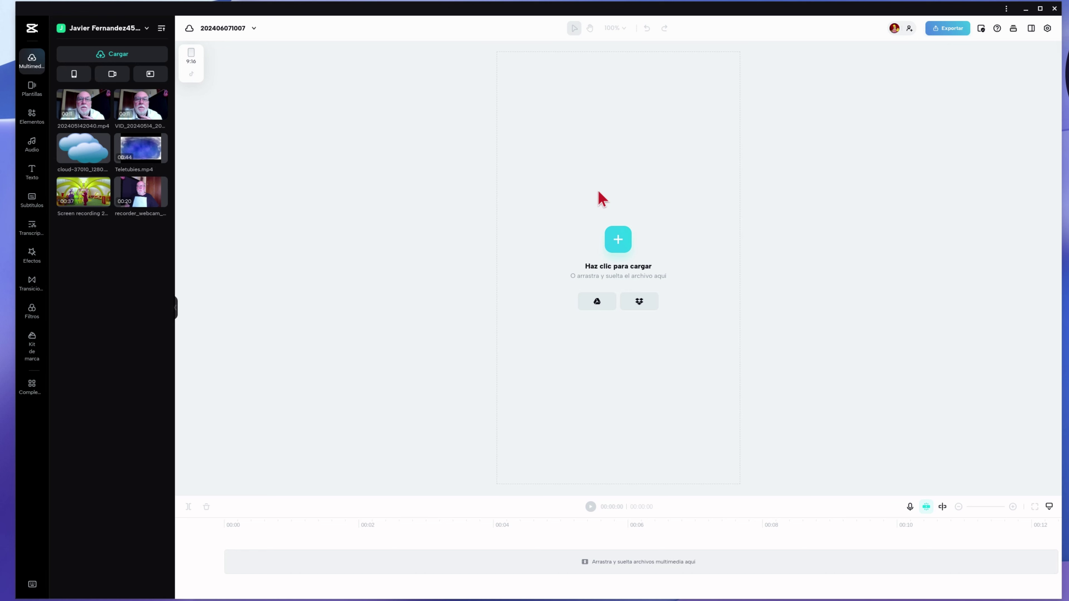
# Show the aspect-ratio options from the 9:16 ratio card beside the canvas.
pyautogui.click(191, 55)
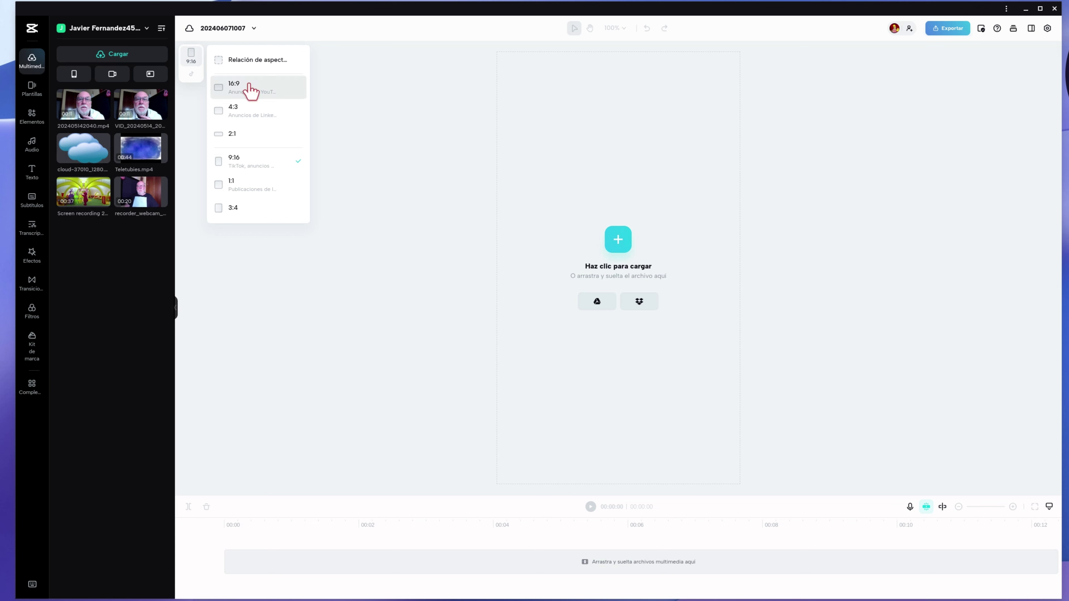
# Pick a different aspect ratio in place of 9:16.
pyautogui.click(263, 61)
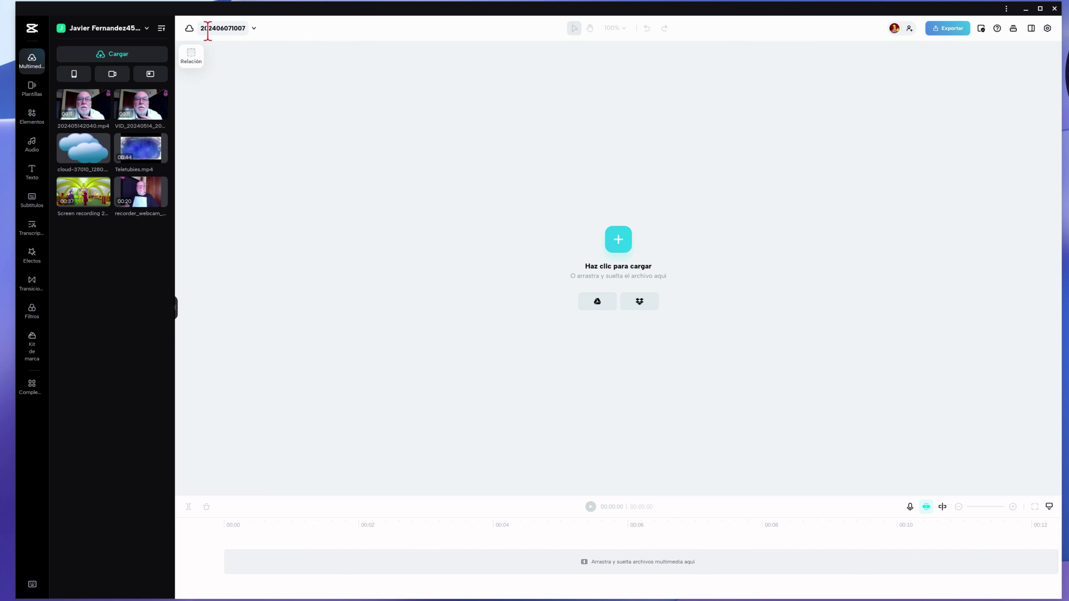
pyautogui.moveTo(255, 36)
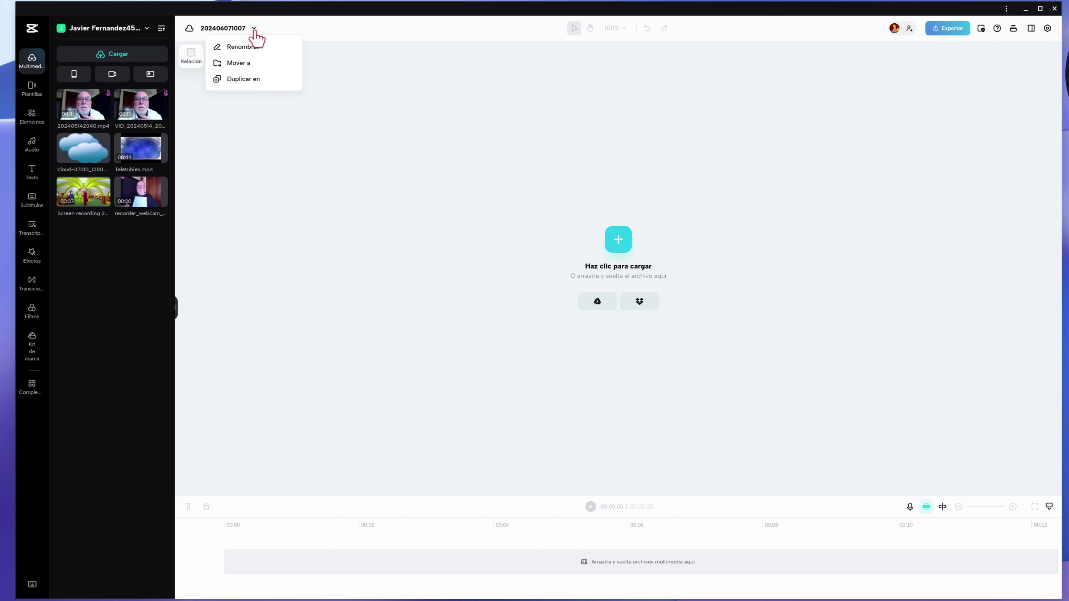
pyautogui.click(287, 32)
pyautogui.click(239, 28)
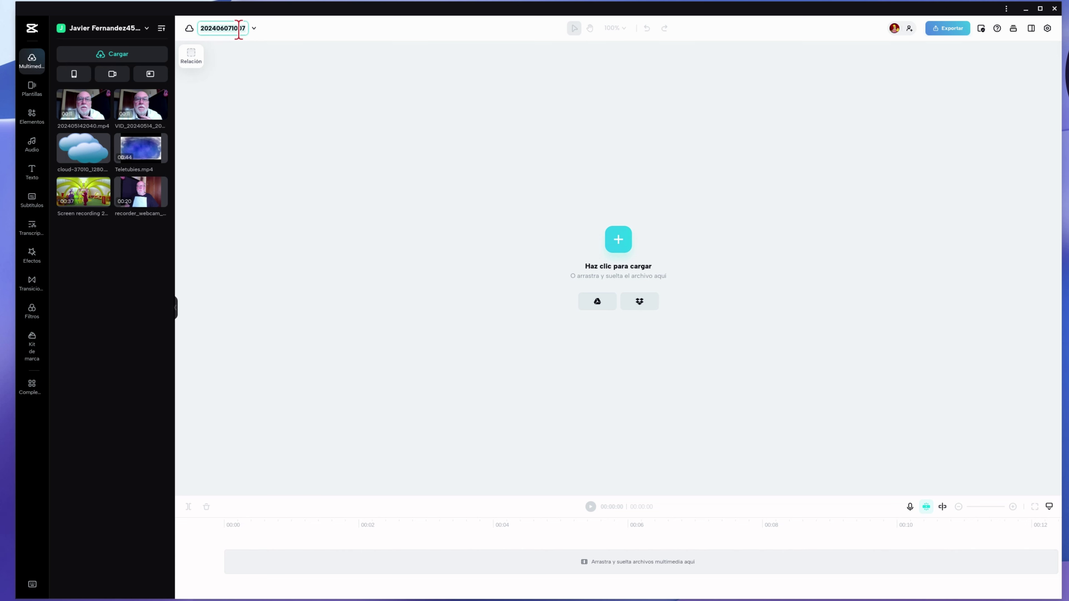
pyautogui.write('VideoDePrueba')
pyautogui.click(297, 37)
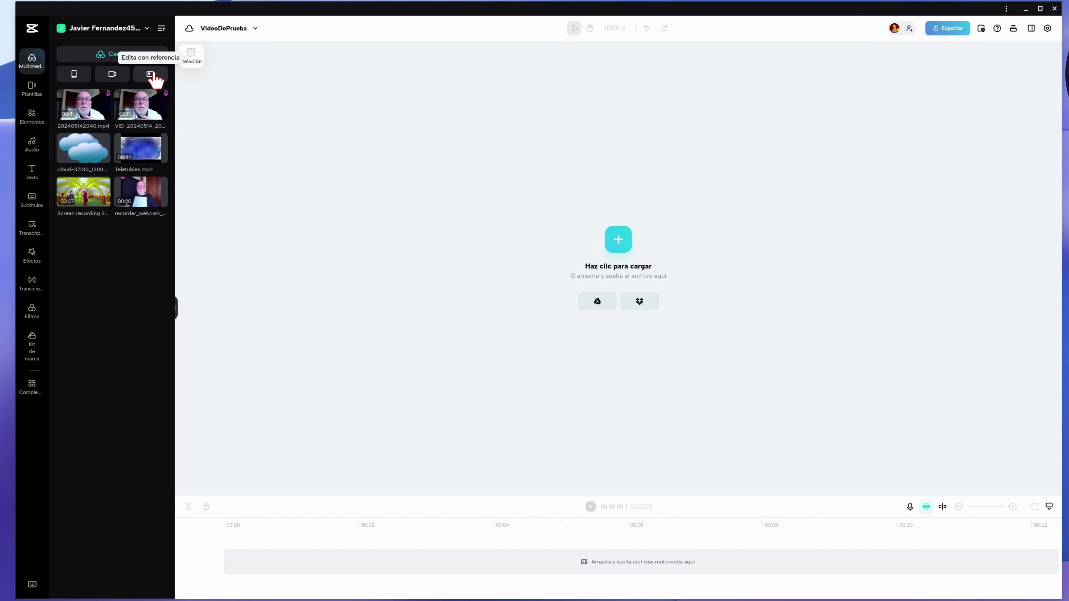
# Start Grabar con webcam and permit camera and microphone access on every visit.
pyautogui.click(113, 75)
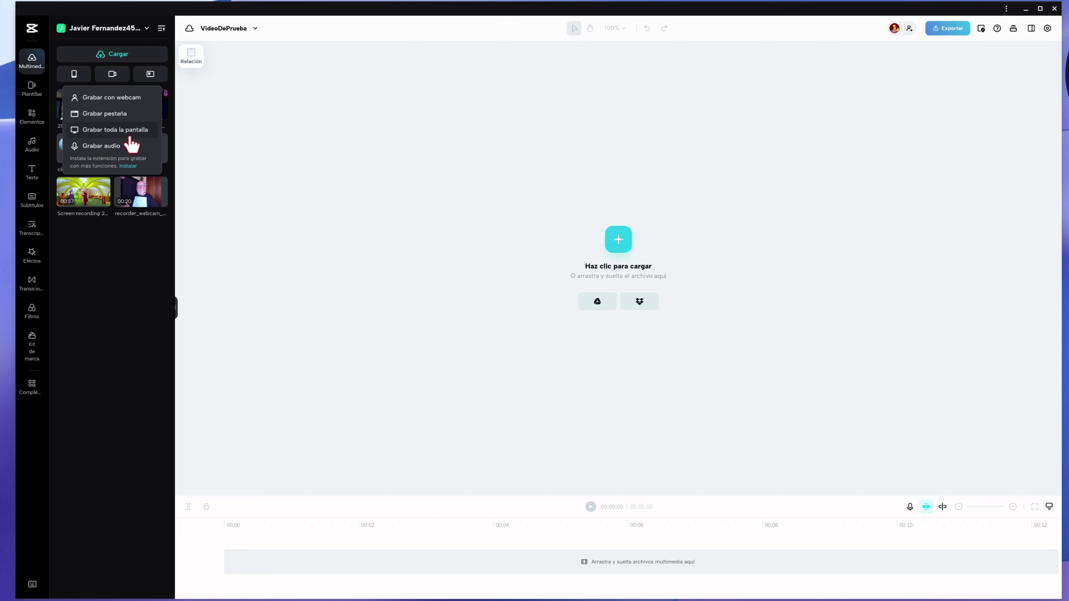
pyautogui.click(113, 100)
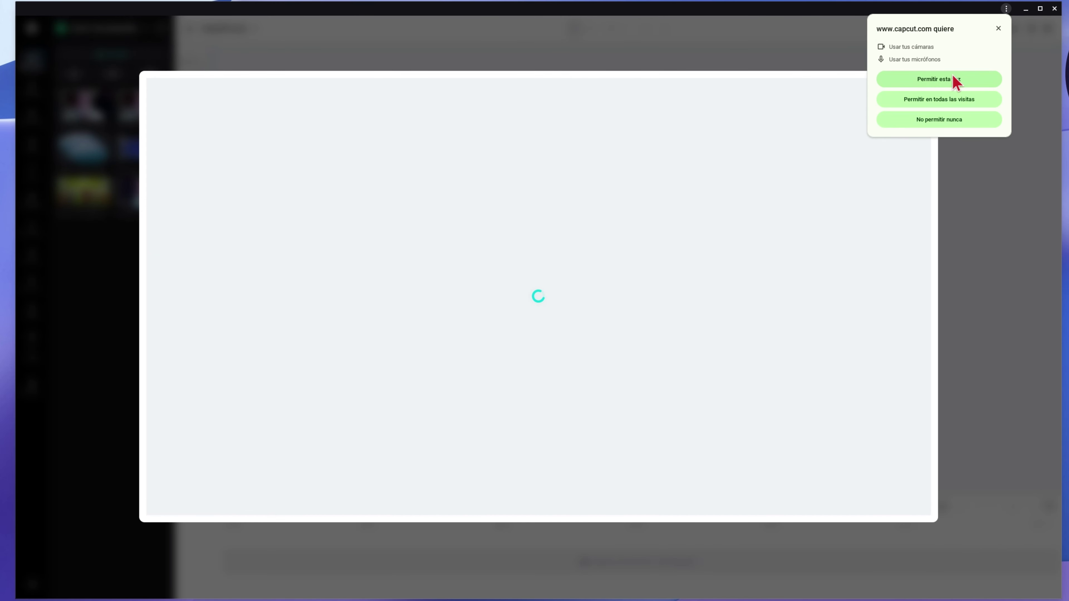
pyautogui.click(948, 100)
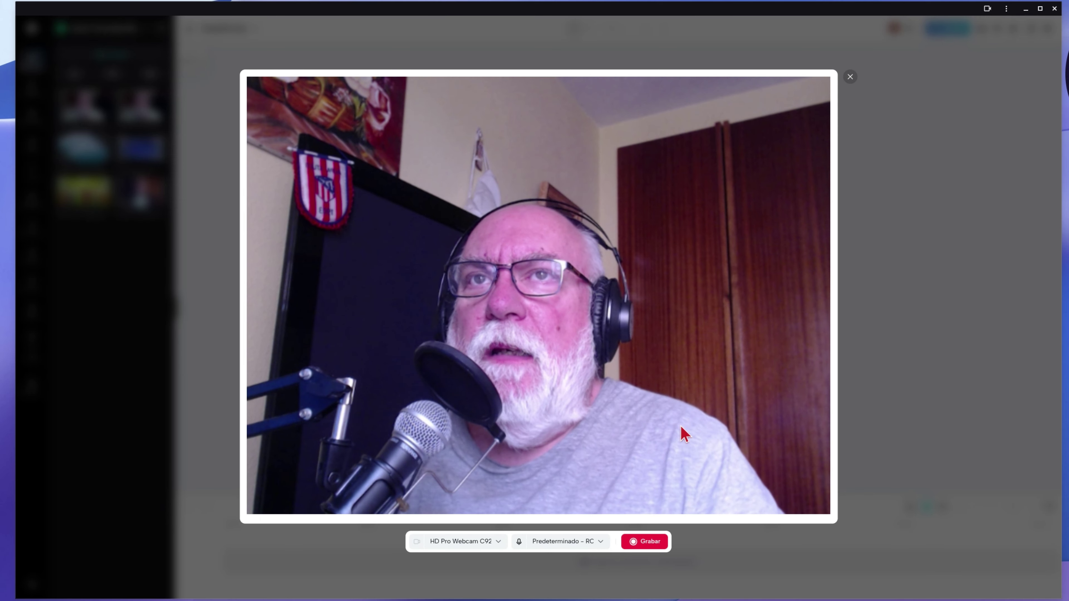
# Record a 21-second webcam clip and save it to the timeline with its audio track.
pyautogui.click(654, 545)
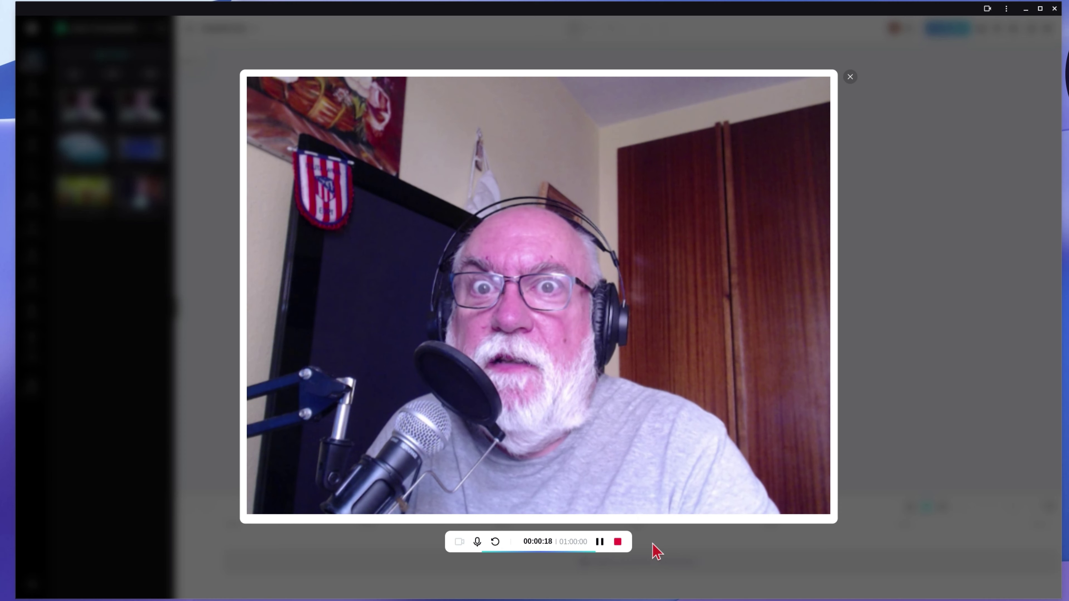
pyautogui.click(618, 541)
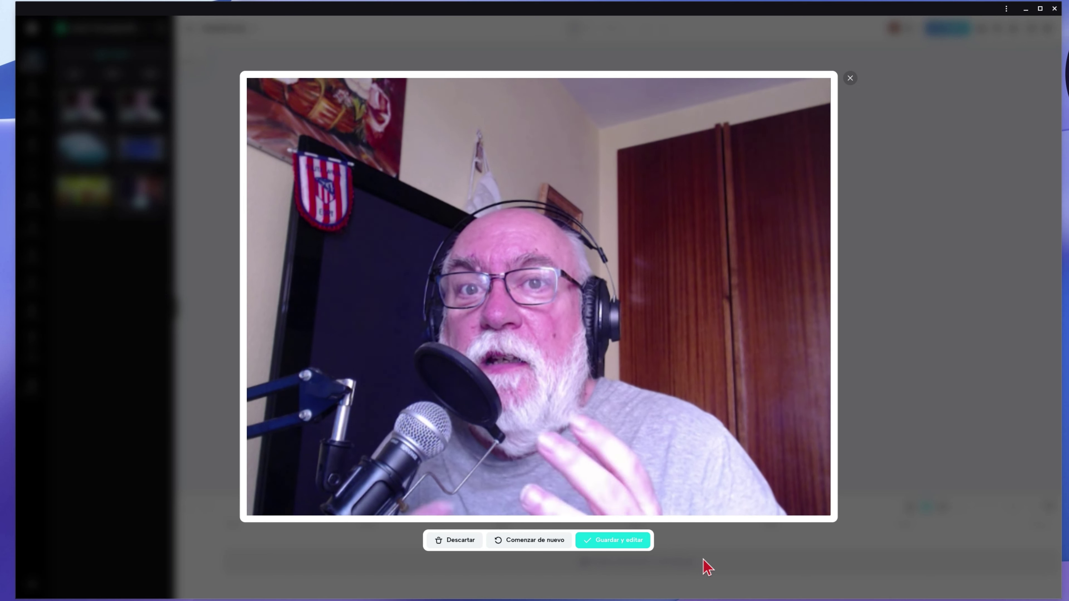
pyautogui.click(612, 544)
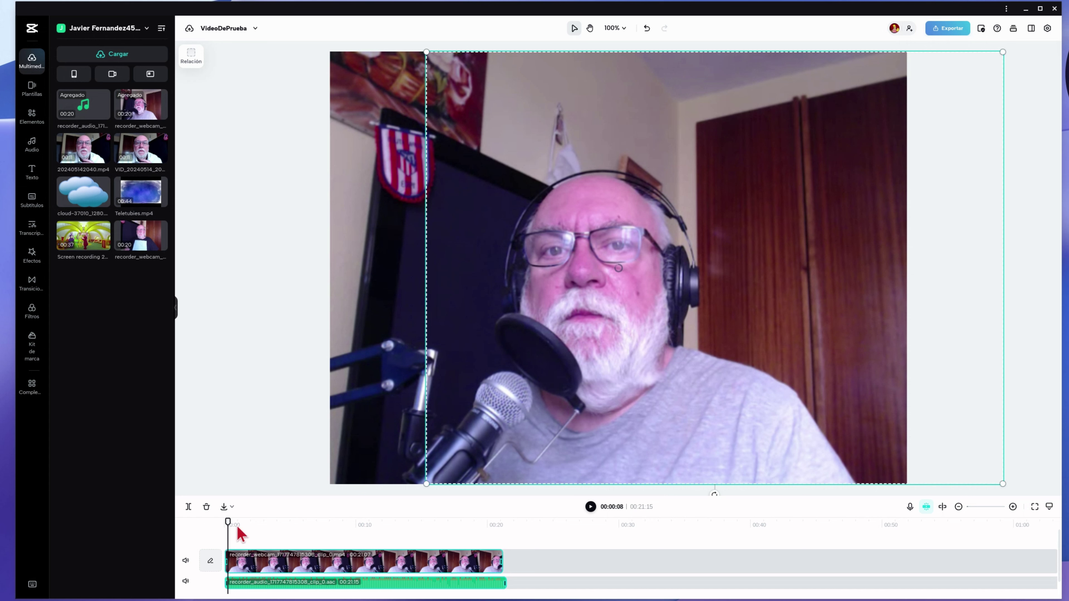
pyautogui.moveTo(226, 518); pyautogui.dragTo(208, 516)
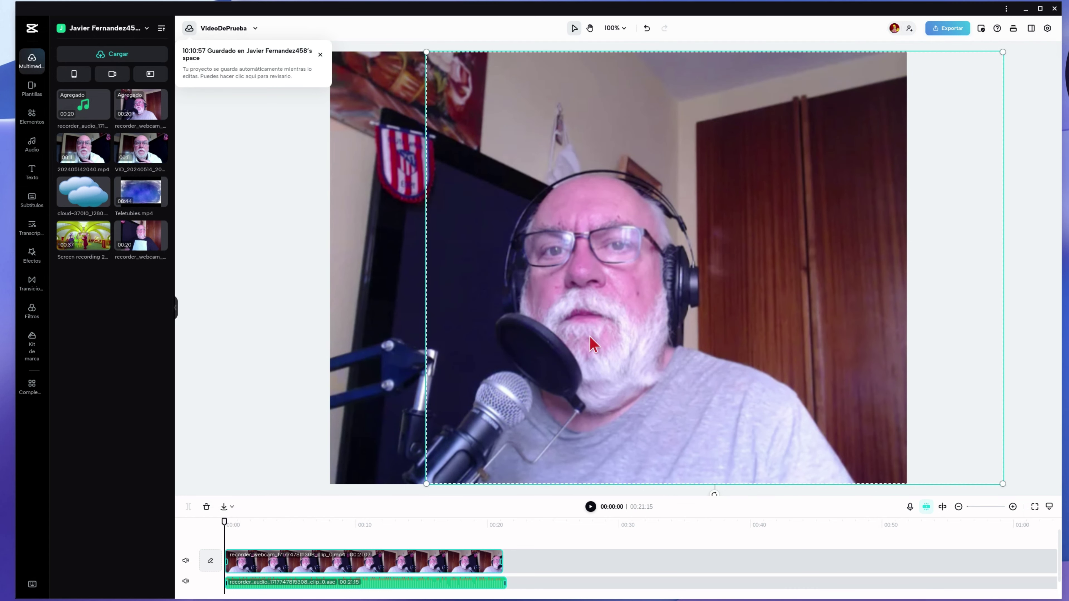
pyautogui.click(225, 254)
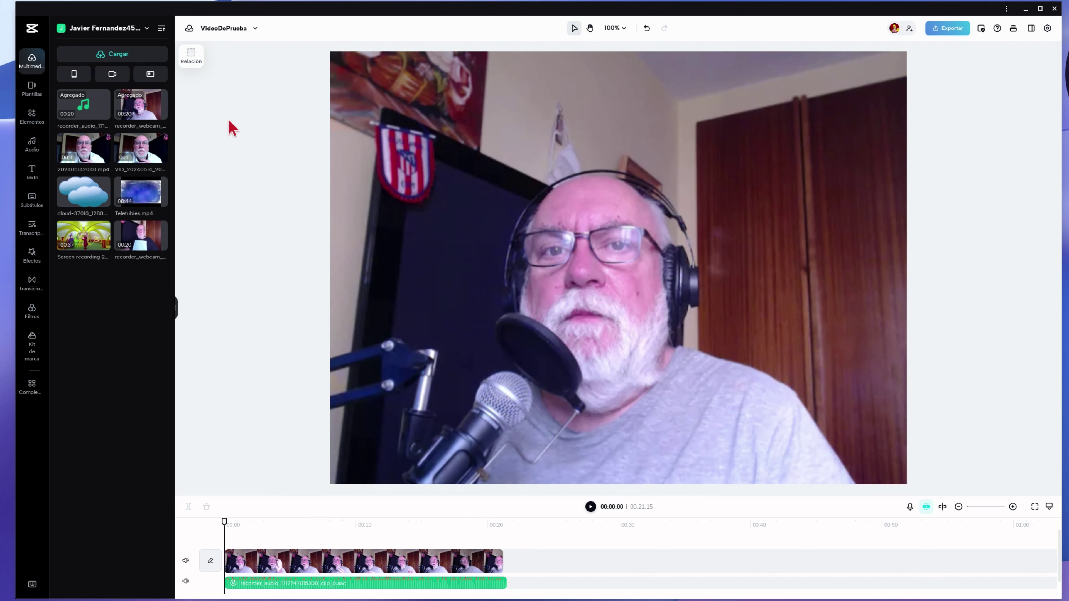
# Set the canvas to 1:1 and scale the webcam clip up until no black bars remain.
pyautogui.click(190, 56)
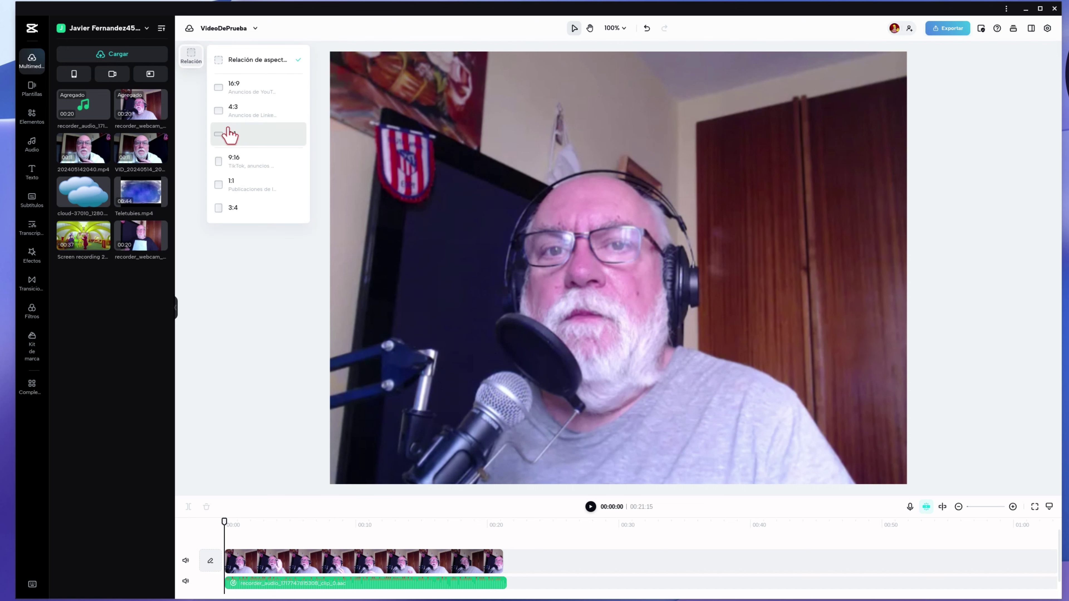
pyautogui.click(268, 189)
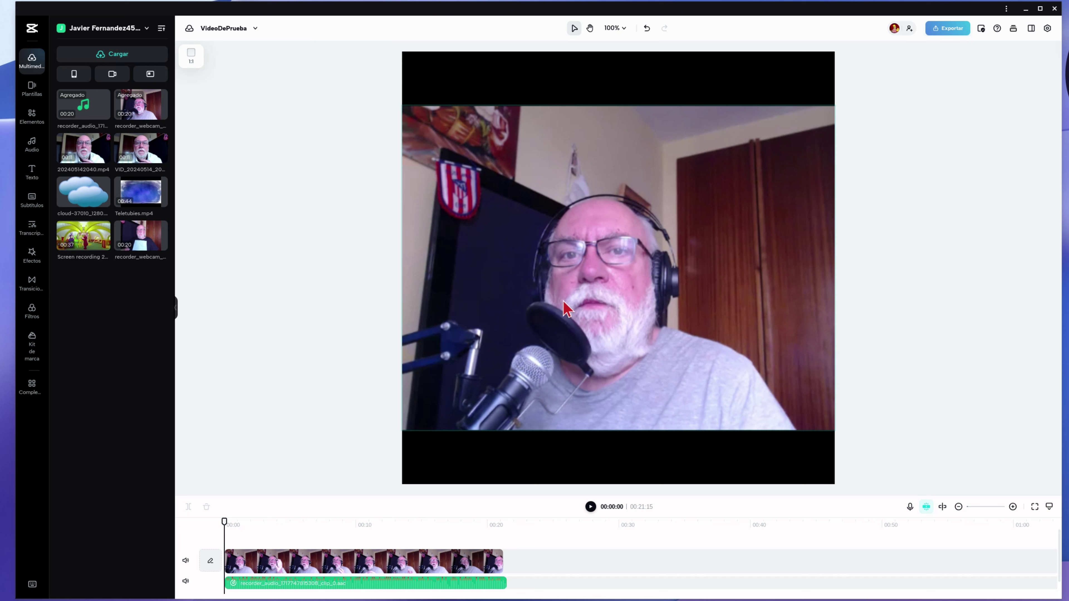
pyautogui.click(551, 266)
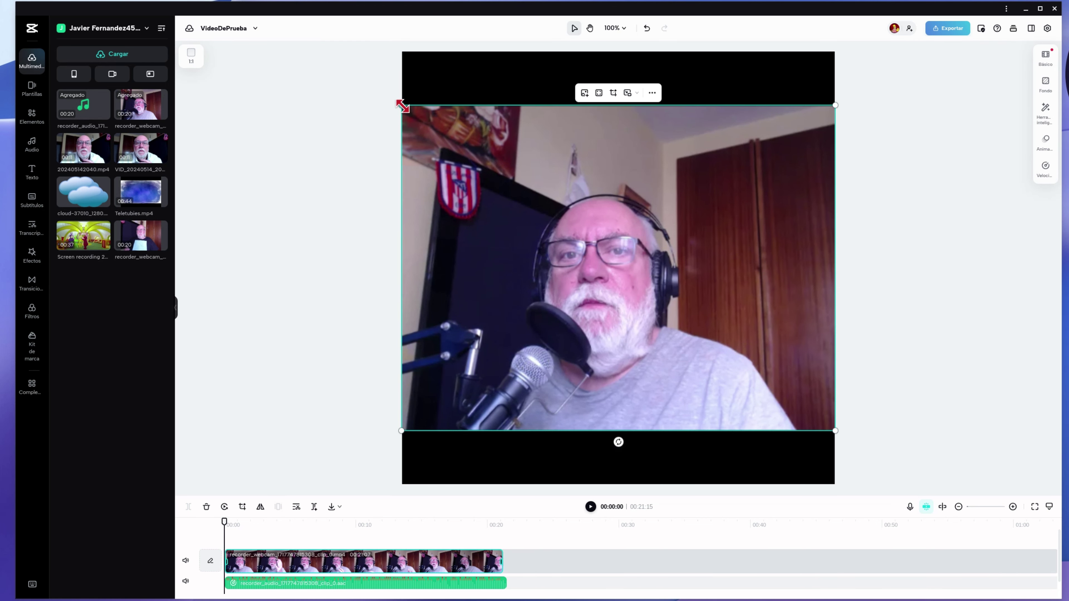
pyautogui.moveTo(401, 105)
pyautogui.mouseDown()
pyautogui.moveTo(355, 70)
pyautogui.moveTo(343, 36)
pyautogui.mouseUp()
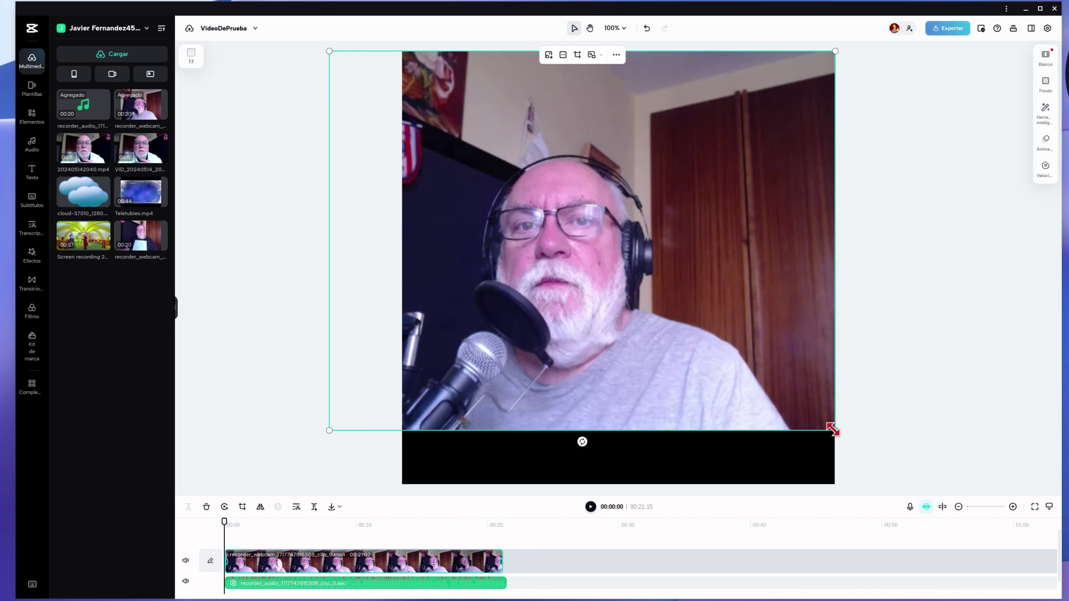
pyautogui.moveTo(835, 430); pyautogui.dragTo(915, 475)
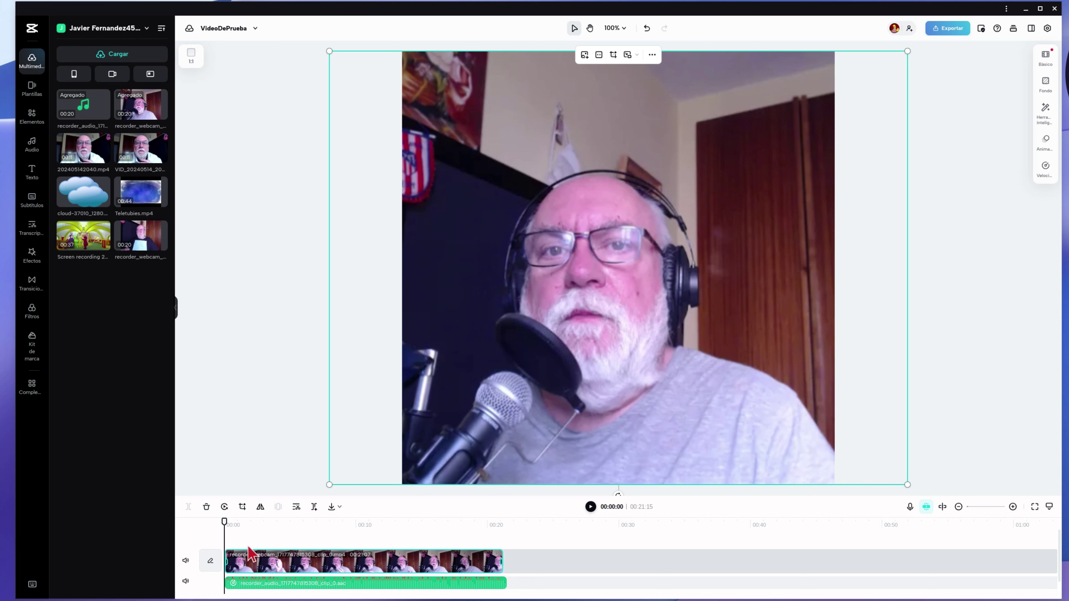
pyautogui.moveTo(225, 522); pyautogui.dragTo(413, 555)
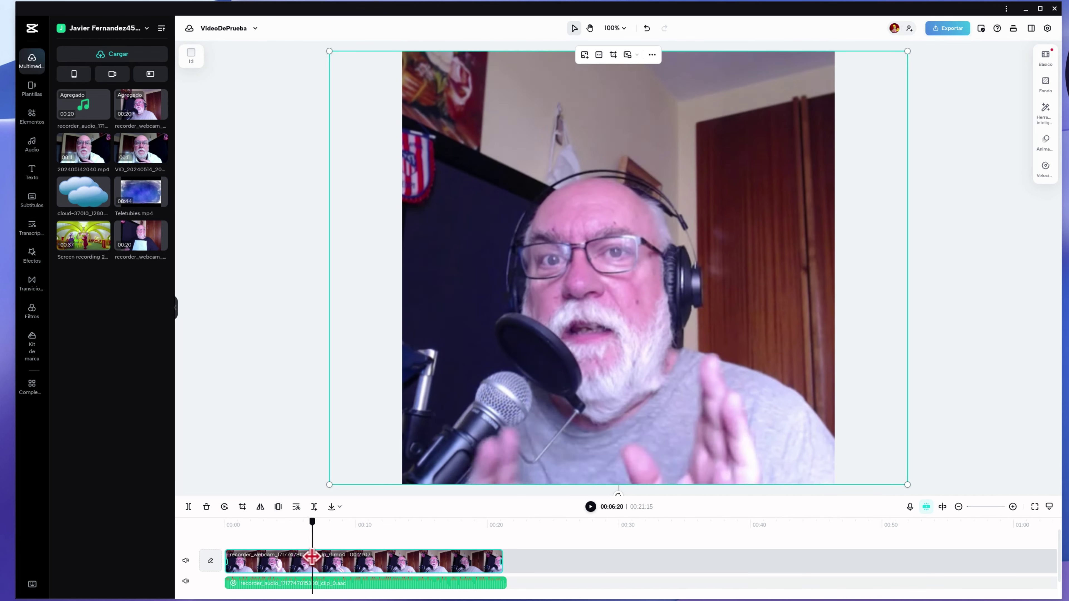
pyautogui.moveTo(413, 555)
pyautogui.mouseDown()
pyautogui.moveTo(346, 588)
pyautogui.moveTo(391, 589)
pyautogui.mouseUp()
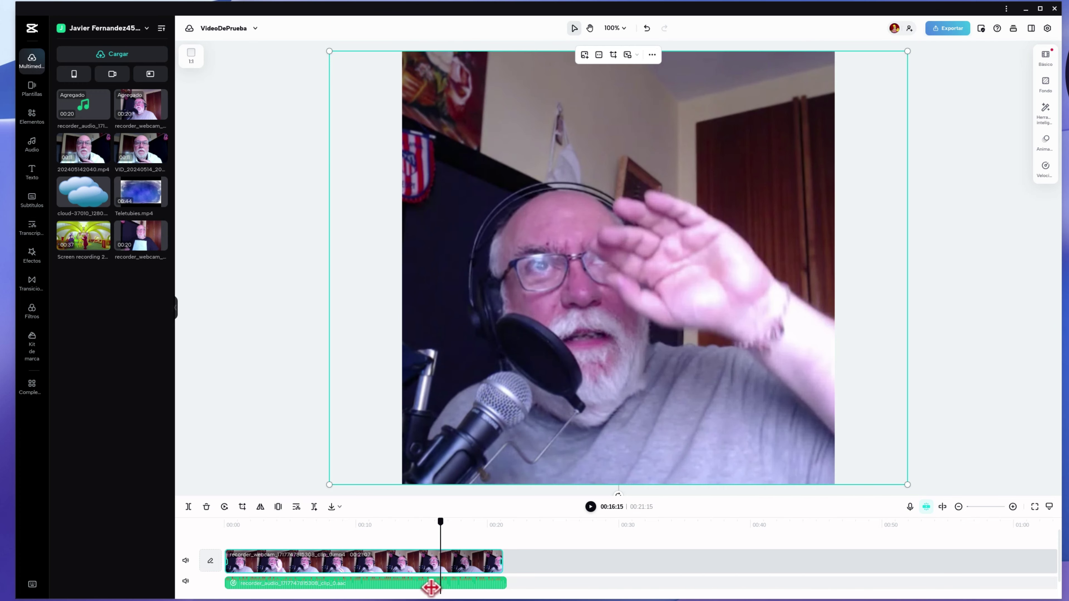
pyautogui.moveTo(391, 589); pyautogui.dragTo(207, 585)
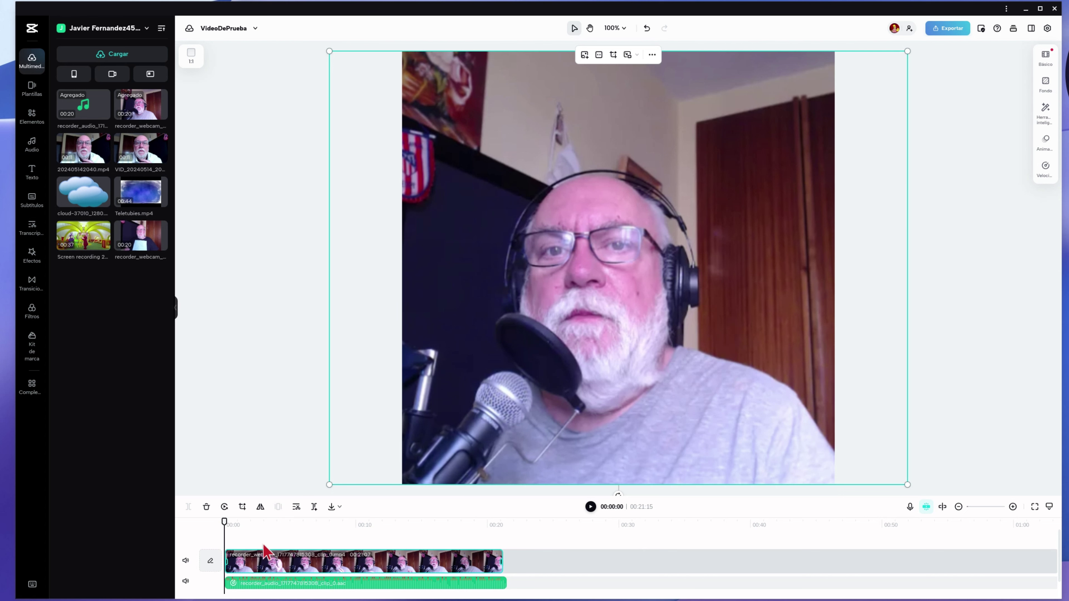
pyautogui.moveTo(238, 528); pyautogui.dragTo(387, 572)
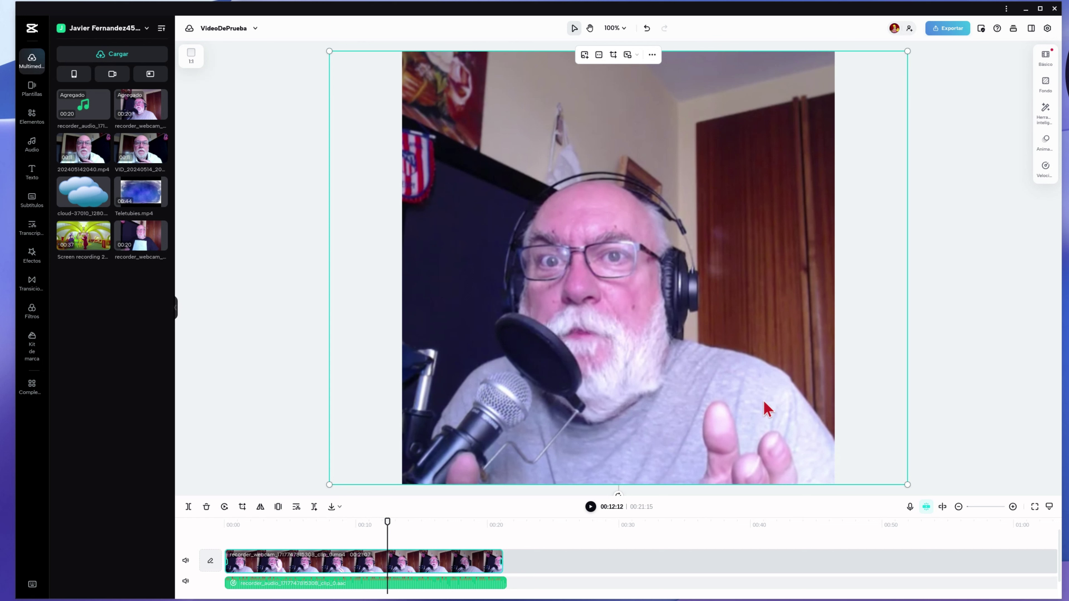
pyautogui.moveTo(388, 518); pyautogui.dragTo(434, 522)
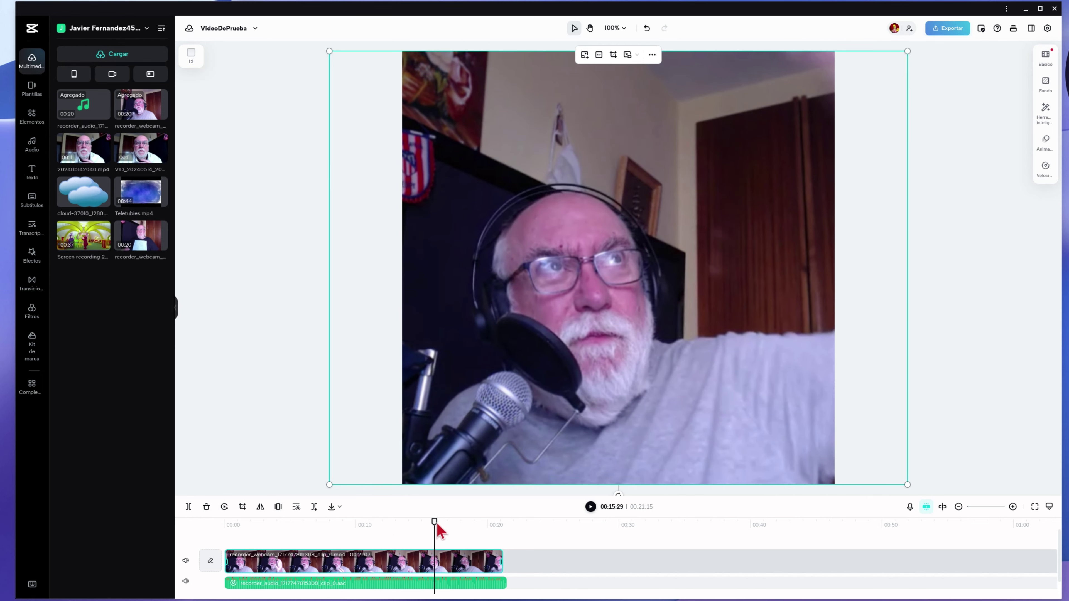
pyautogui.moveTo(435, 521)
pyautogui.mouseDown()
pyautogui.moveTo(355, 539)
pyautogui.moveTo(492, 555)
pyautogui.moveTo(285, 543)
pyautogui.moveTo(227, 555)
pyautogui.mouseUp()
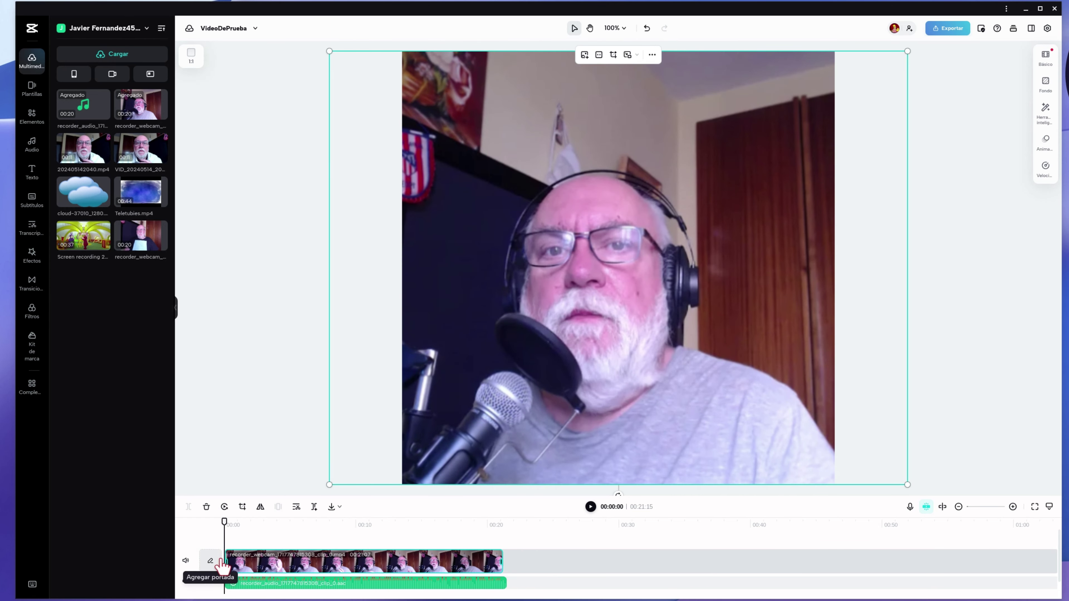
# Play the video from the start, then scrub the playhead back to about 12 seconds.
pyautogui.click(590, 507)
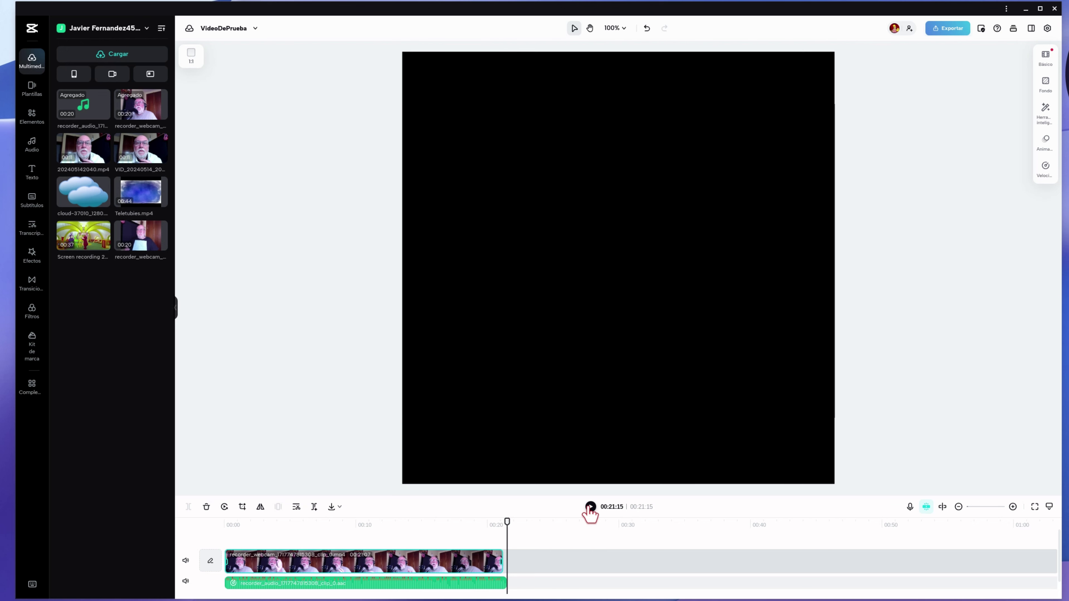
pyautogui.moveTo(505, 519)
pyautogui.mouseDown()
pyautogui.moveTo(395, 544)
pyautogui.moveTo(214, 556)
pyautogui.mouseUp()
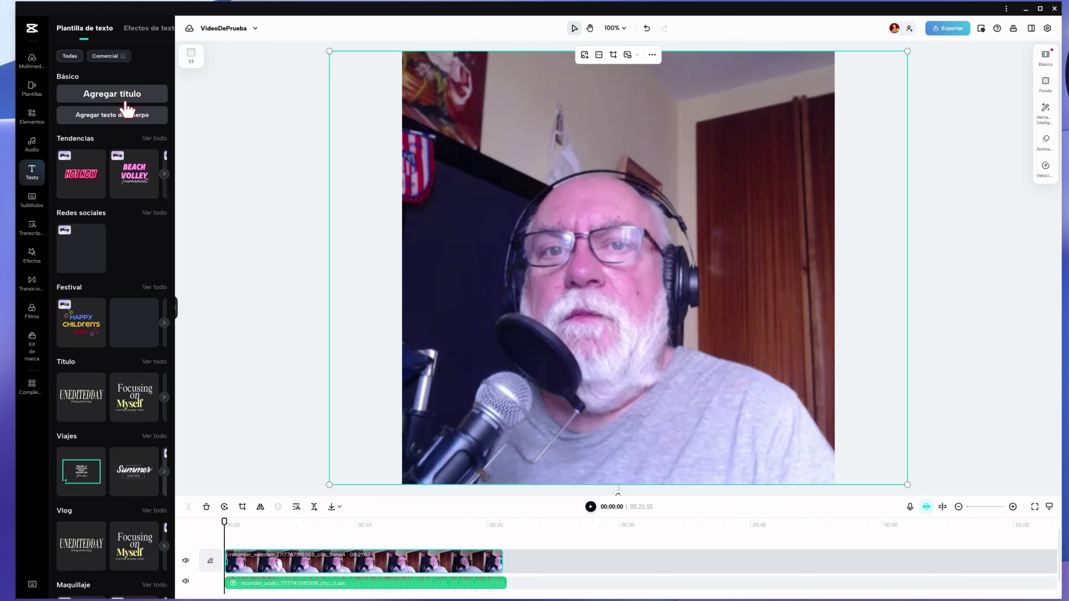
# Add a new title and replace its placeholder text with 'Editando vídeo'.
pyautogui.click(114, 101)
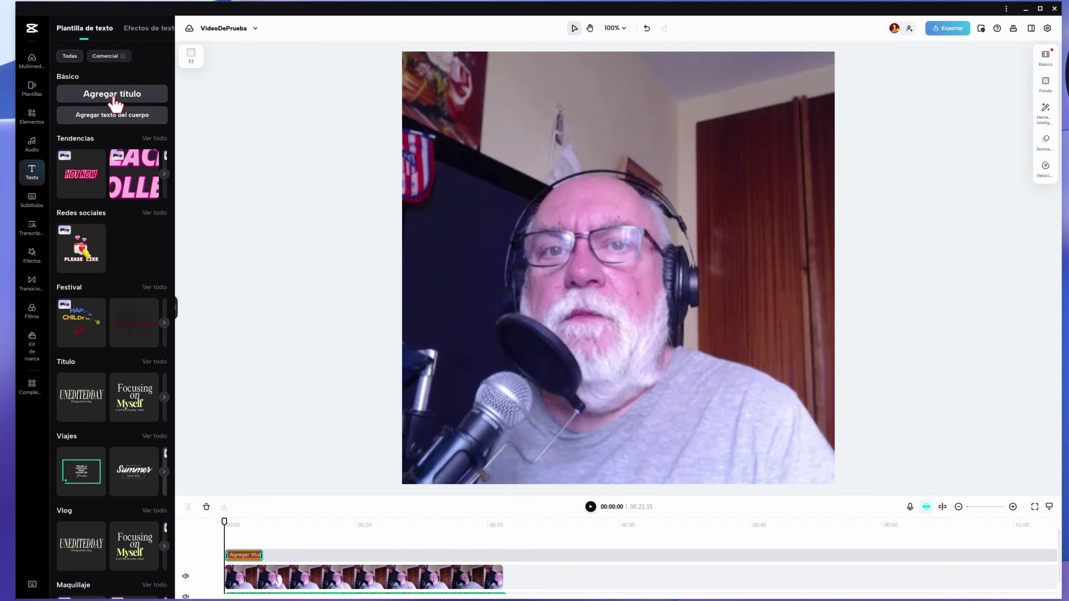
pyautogui.doubleClick(620, 281)
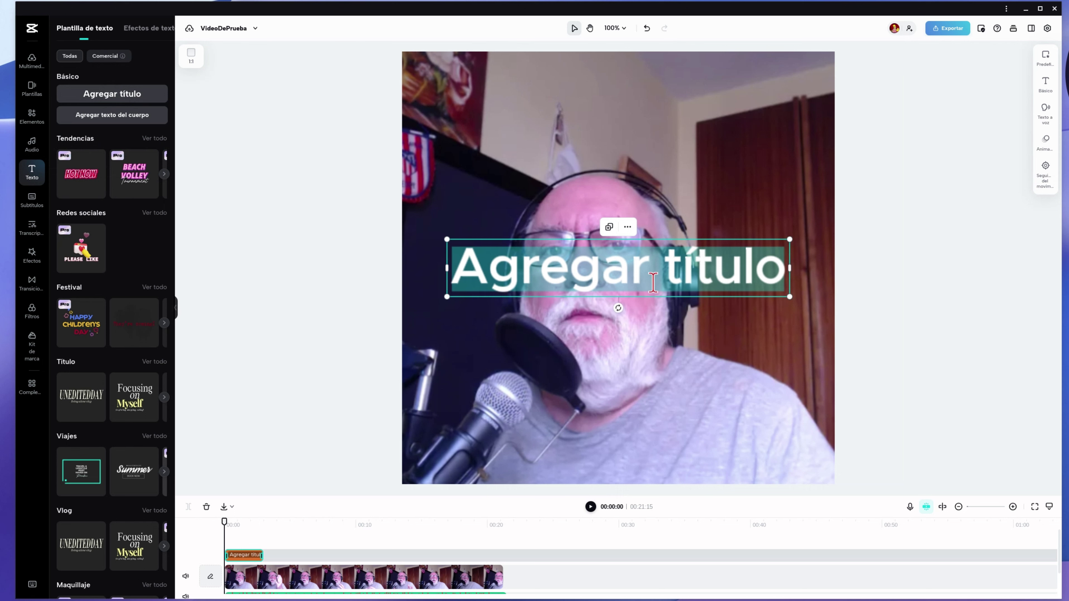
pyautogui.moveTo(784, 269); pyautogui.dragTo(449, 257)
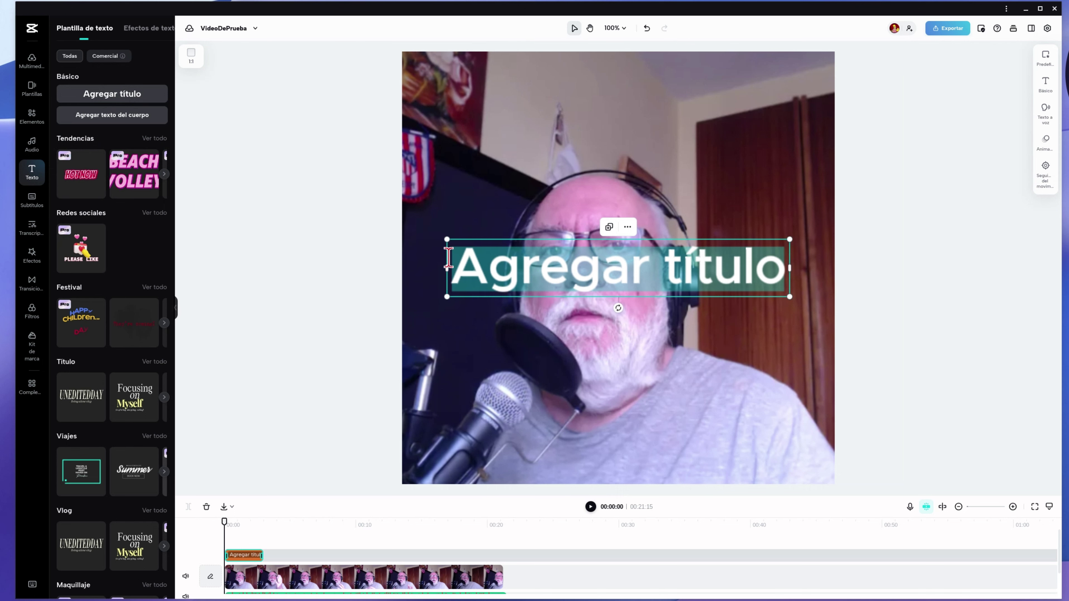
pyautogui.write('Editando')
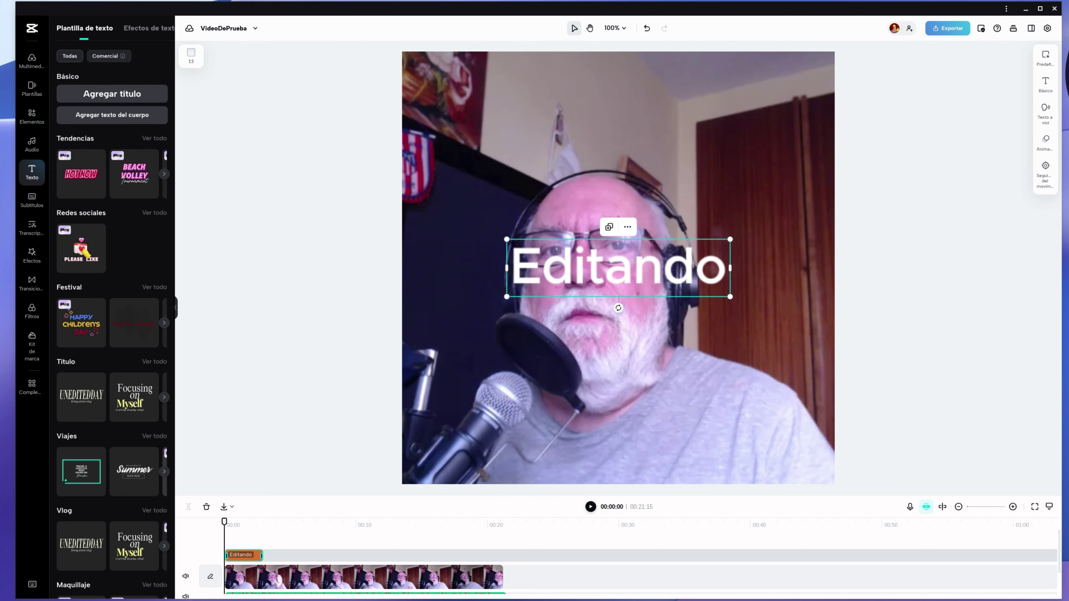
pyautogui.write(' ví')
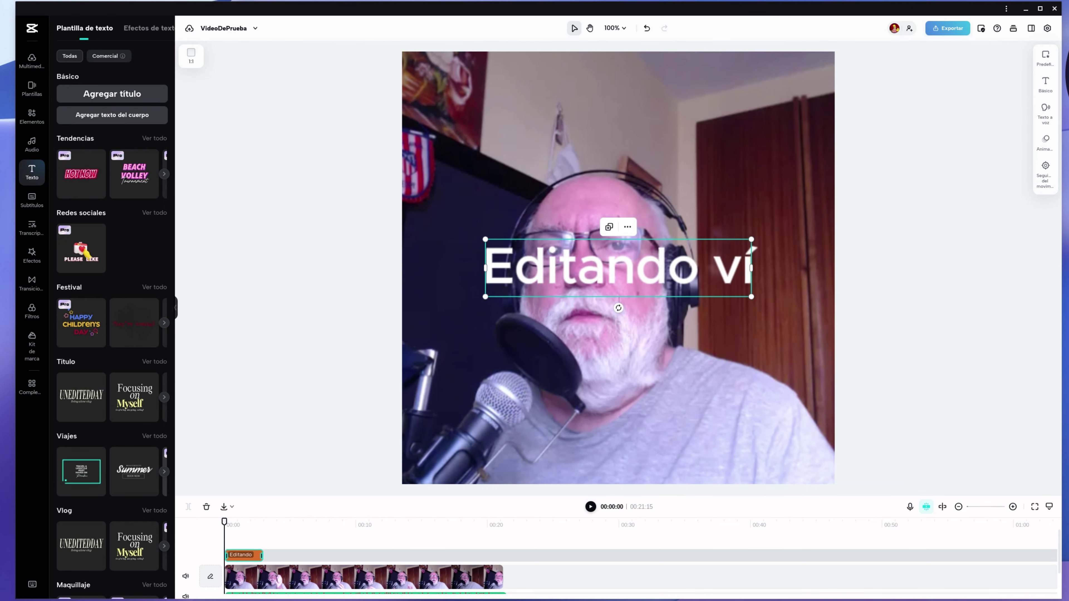
pyautogui.write('deo')
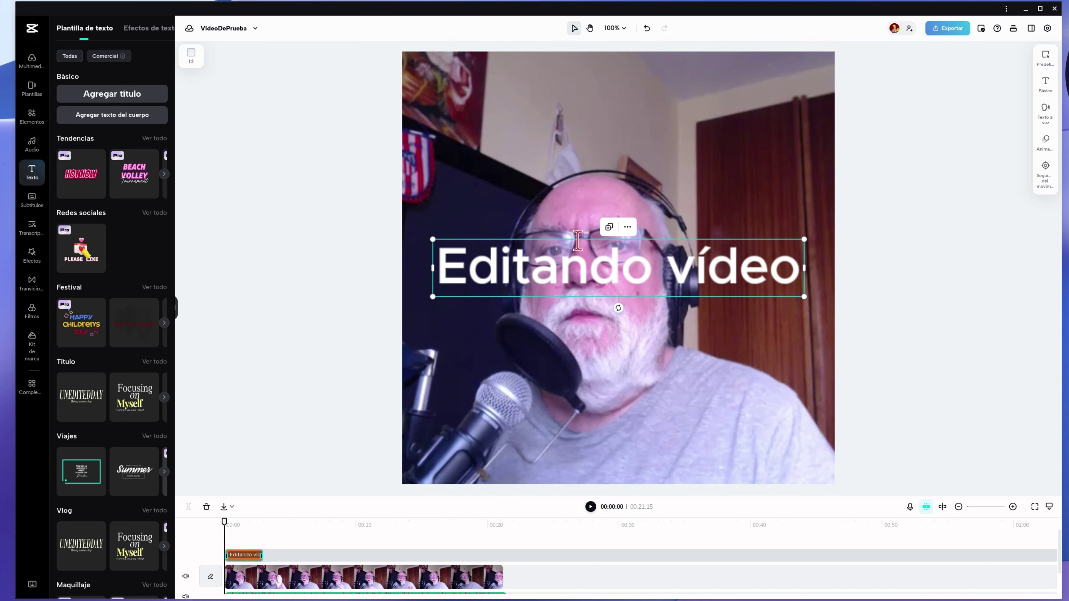
# Move the 'Editando vídeo' title up near the top of the frame.
pyautogui.click(627, 347)
pyautogui.click(591, 285)
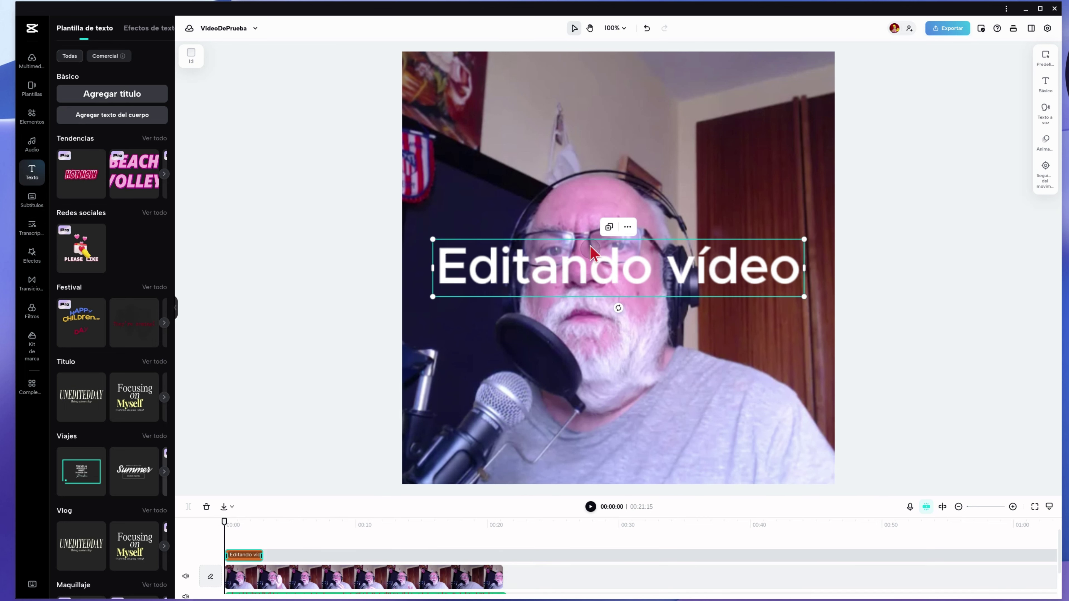
pyautogui.moveTo(587, 246)
pyautogui.mouseDown()
pyautogui.moveTo(598, 86)
pyautogui.moveTo(616, 69)
pyautogui.moveTo(588, 98)
pyautogui.moveTo(592, 90)
pyautogui.mouseUp()
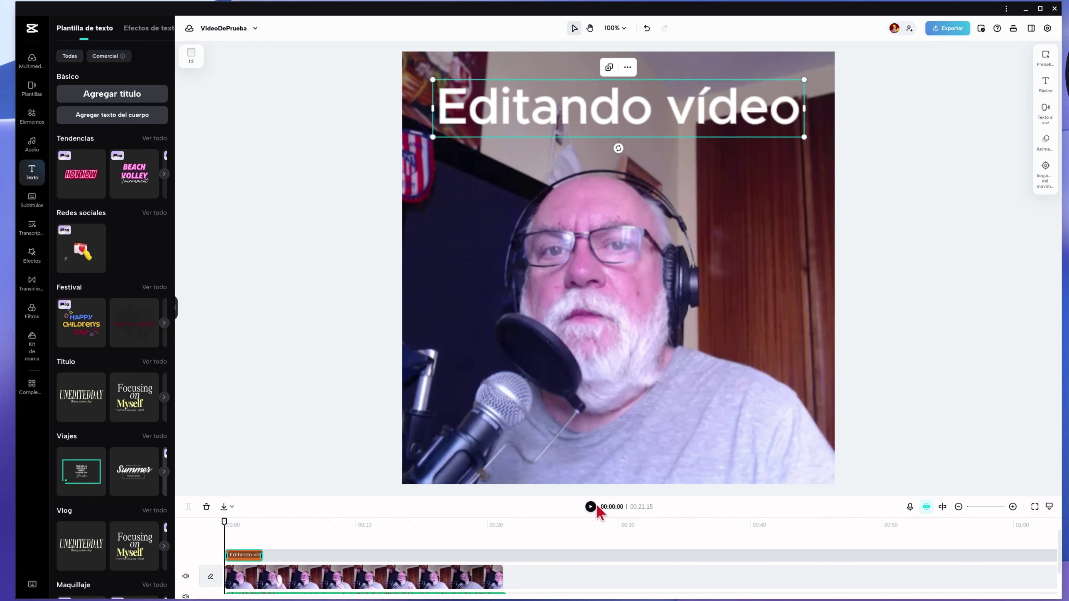
pyautogui.click(253, 413)
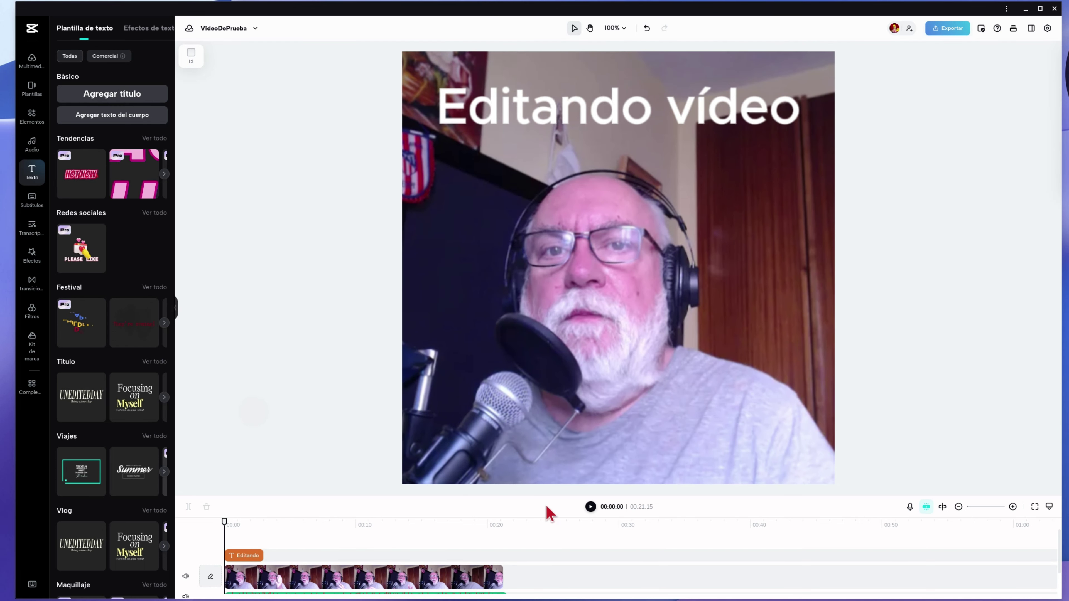
pyautogui.click(588, 510)
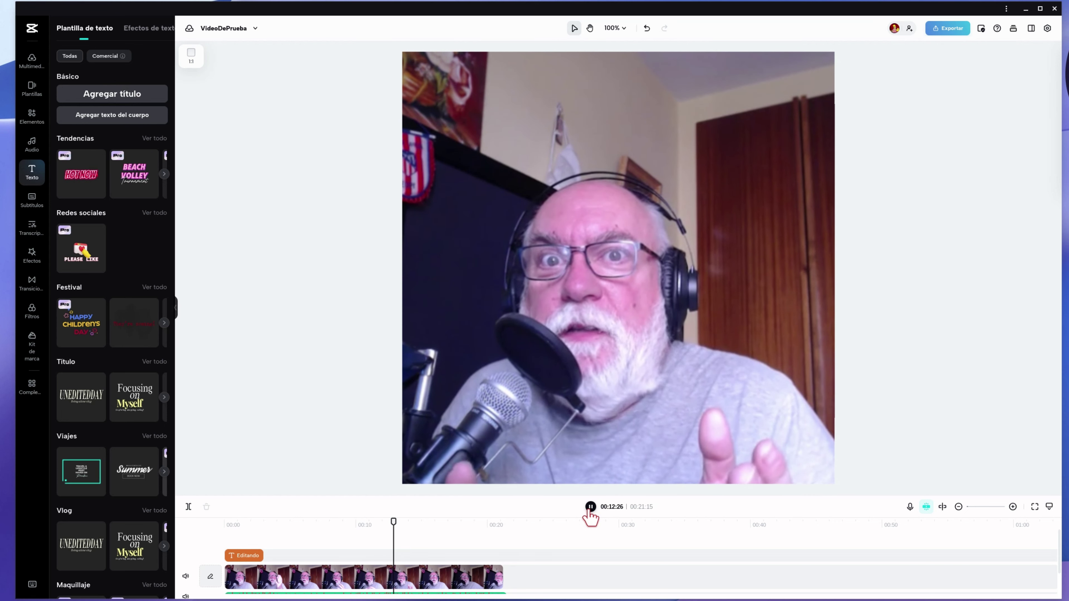
pyautogui.click(590, 506)
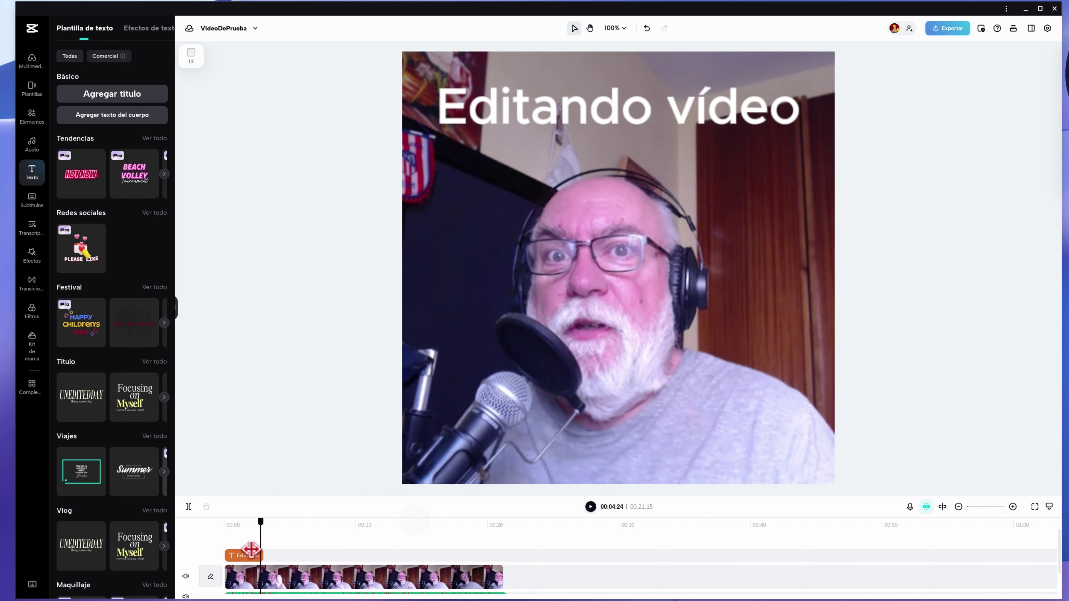
pyautogui.moveTo(412, 518); pyautogui.dragTo(233, 521)
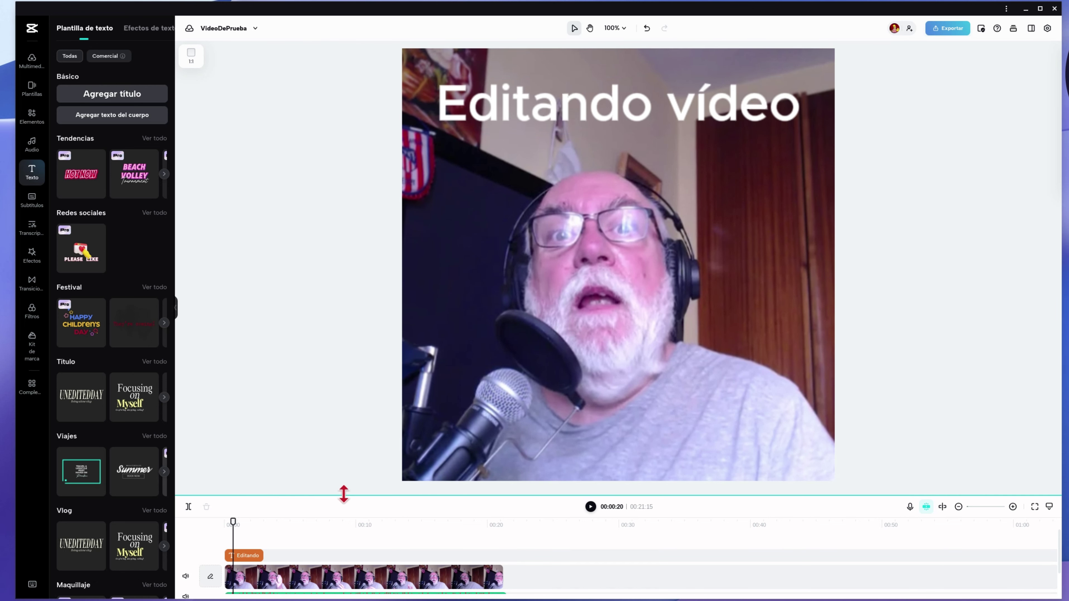
# Drag the 'Editando vídeo' text clip so it starts about 3 seconds in.
pyautogui.scroll(-1, 594, 577)
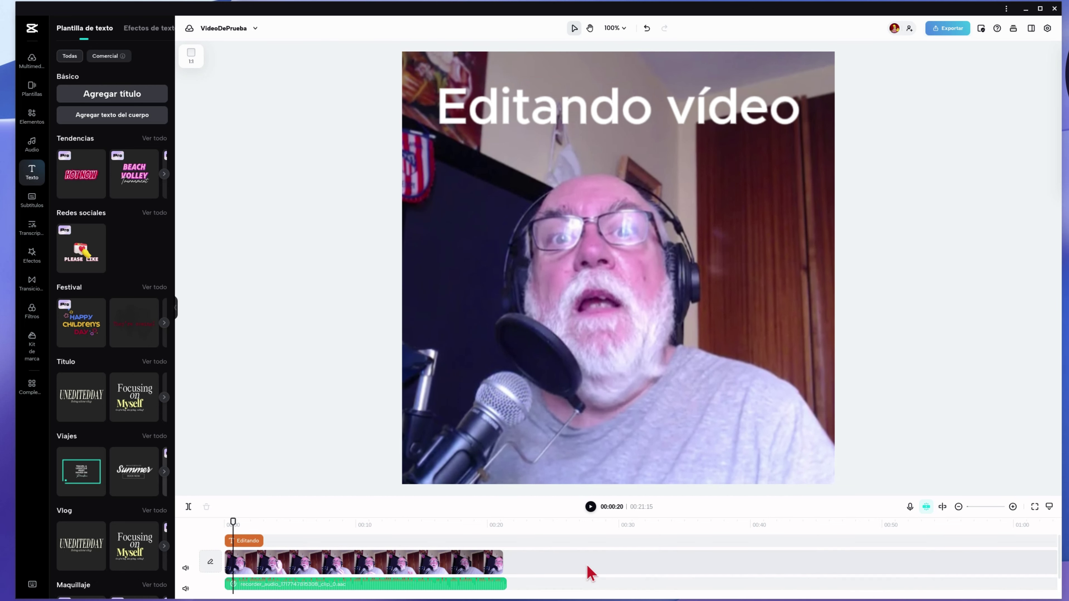
pyautogui.click(422, 581)
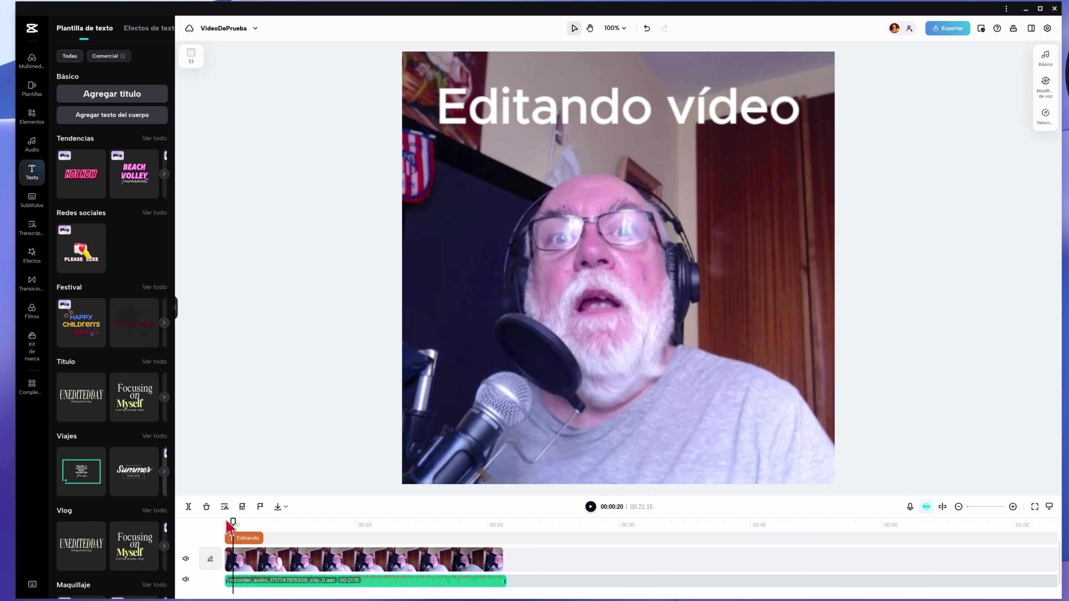
pyautogui.moveTo(230, 521); pyautogui.dragTo(225, 520)
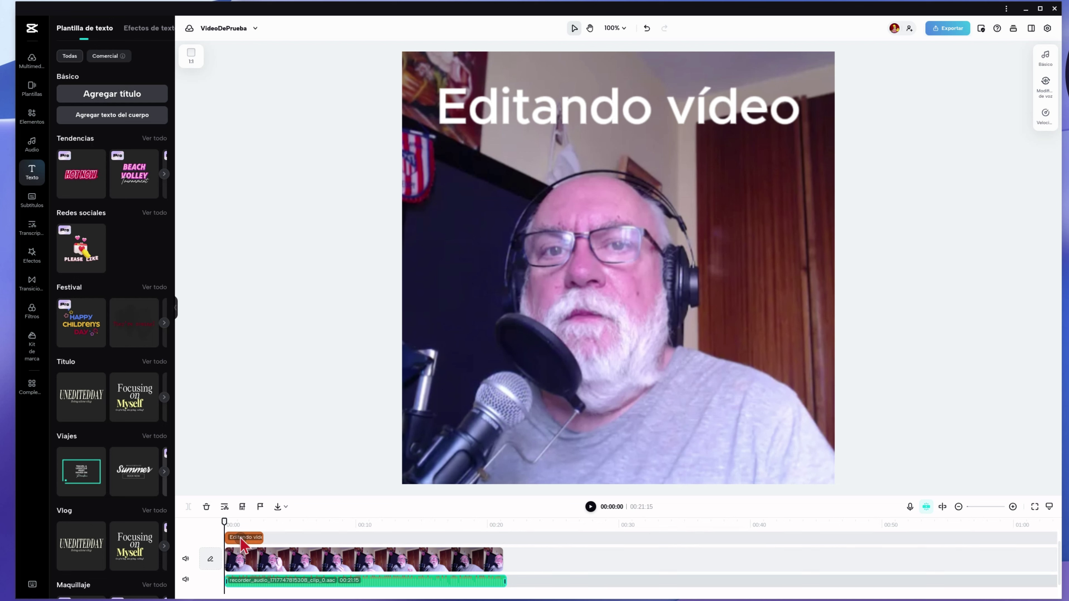
pyautogui.moveTo(241, 539); pyautogui.dragTo(286, 556)
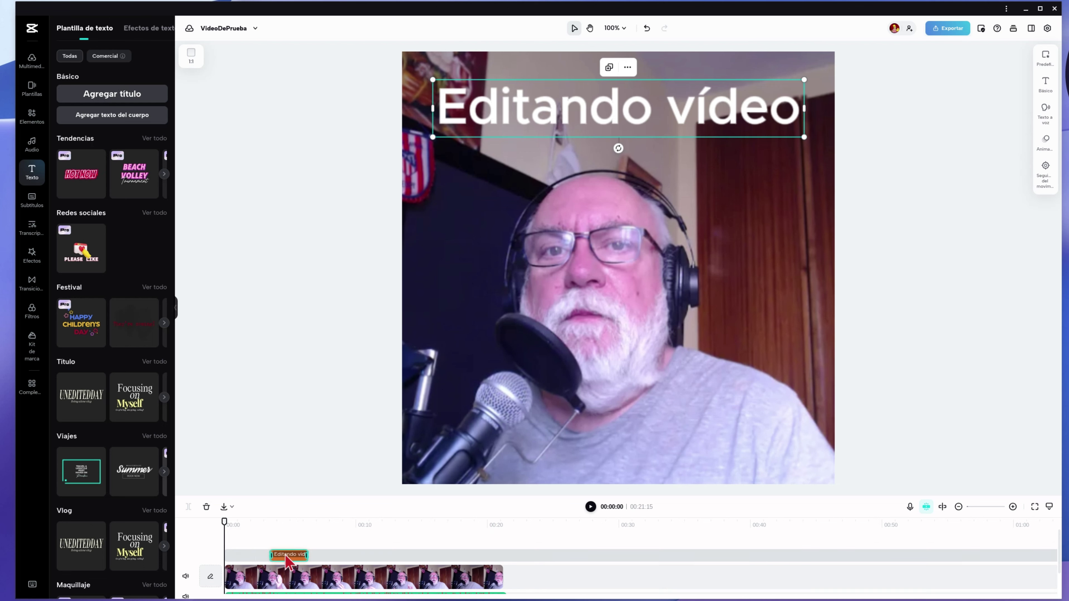
# Move the playhead to 00:10:13.
pyautogui.scroll(-2, 613, 551)
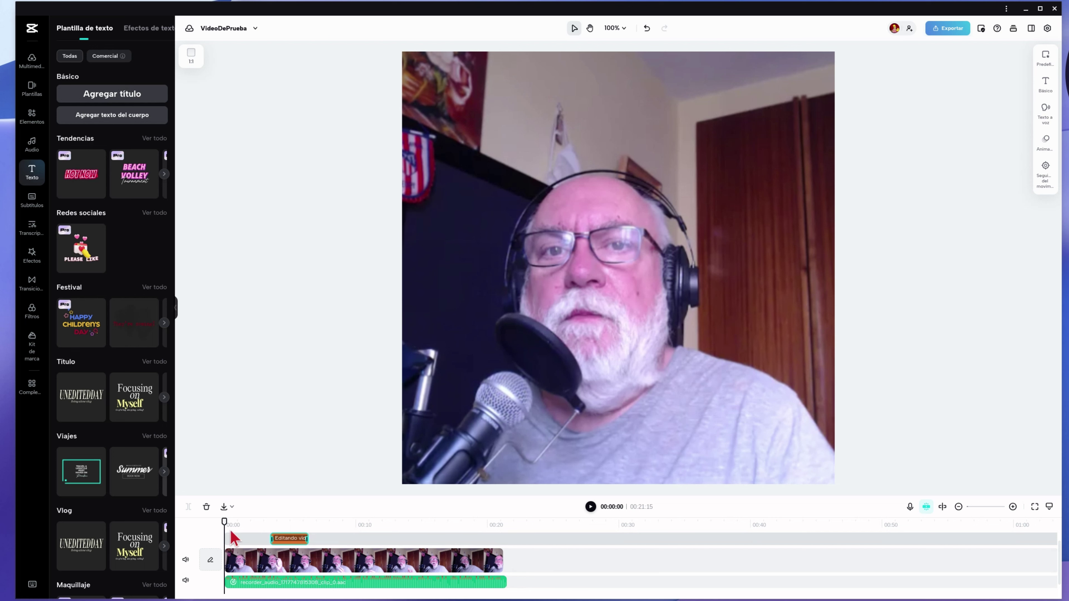
pyautogui.moveTo(222, 521); pyautogui.dragTo(329, 522)
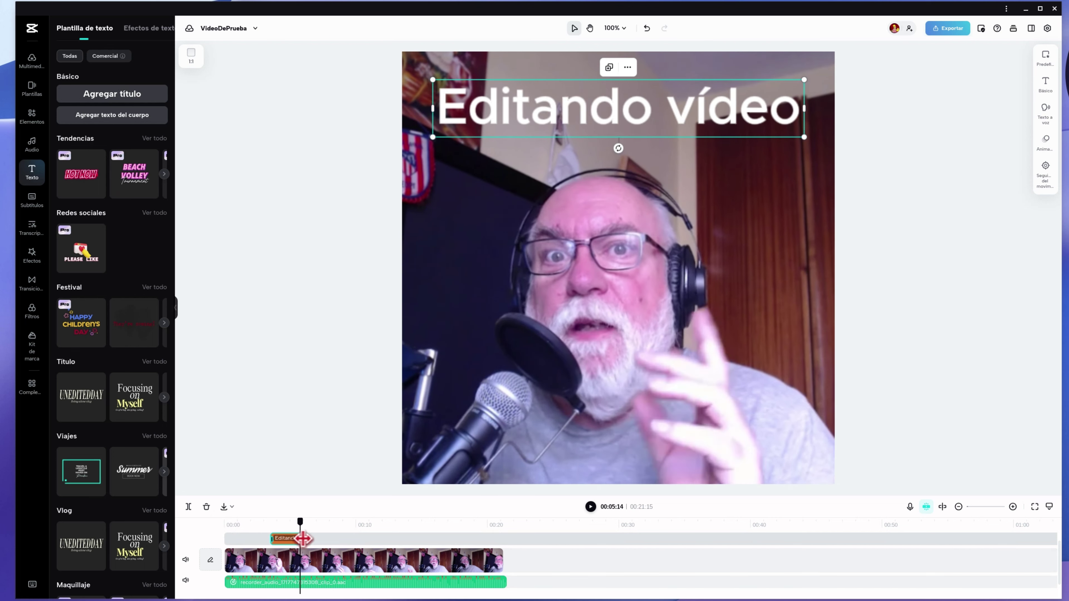
pyautogui.click(361, 552)
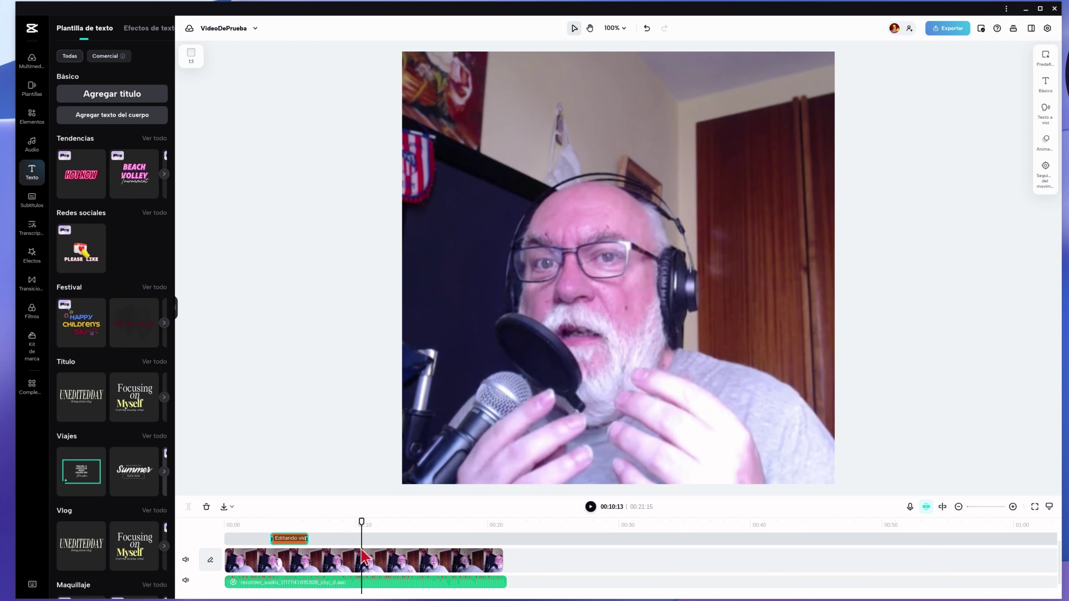
# Add a new title reading '...con CapCut' at the 10-second mark.
pyautogui.click(97, 97)
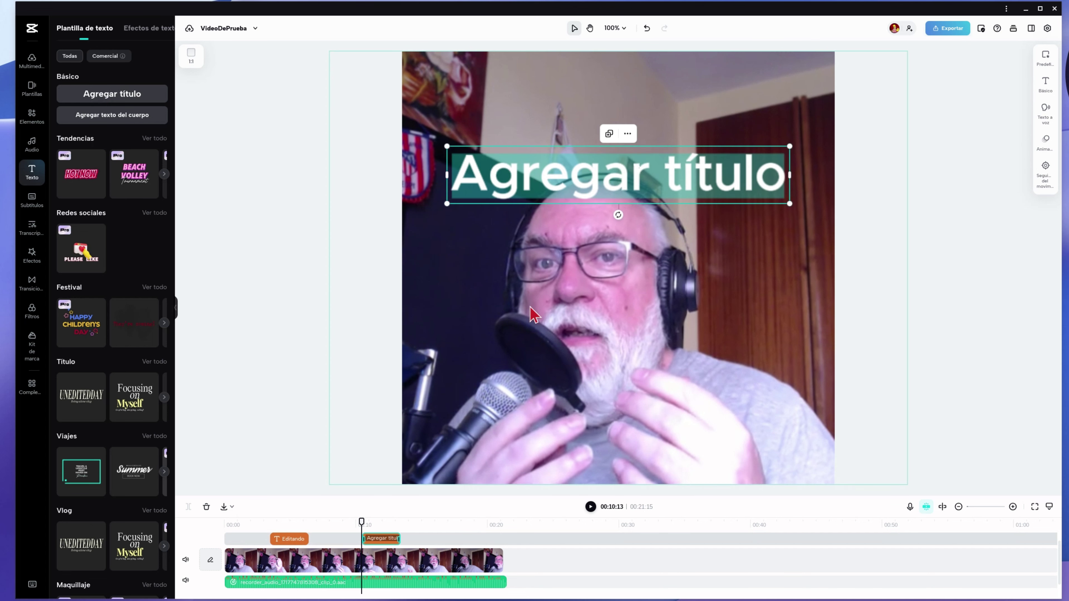
pyautogui.write('...')
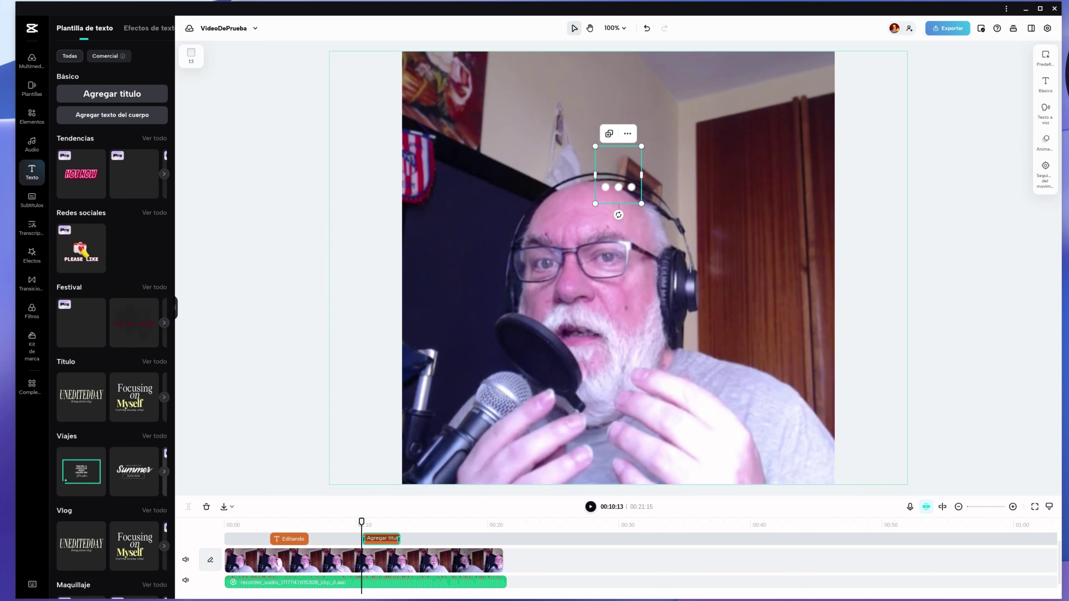
pyautogui.write('con Cap')
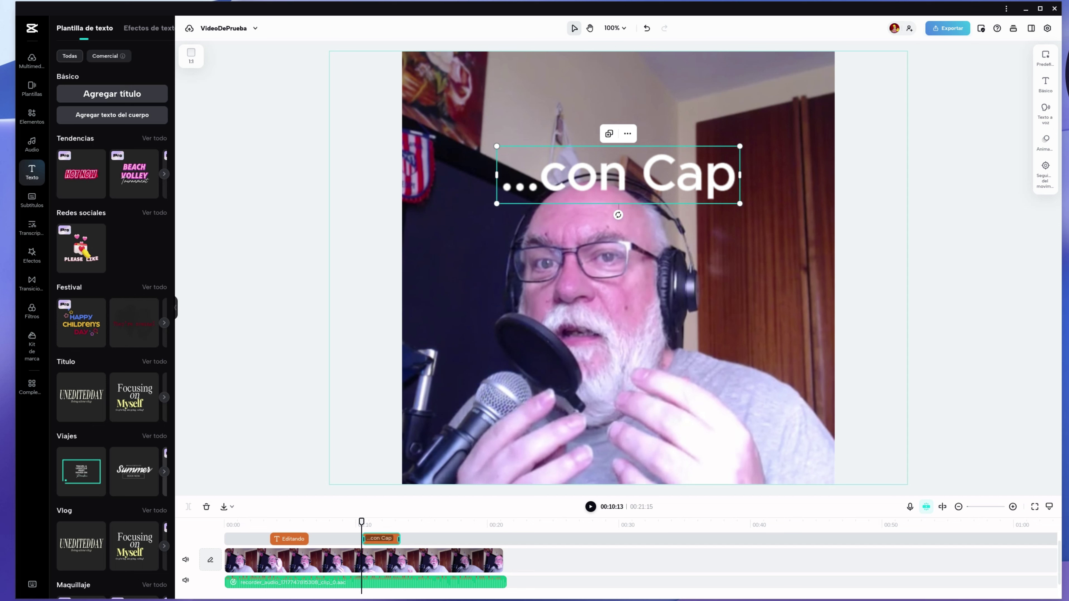
pyautogui.write('Cut')
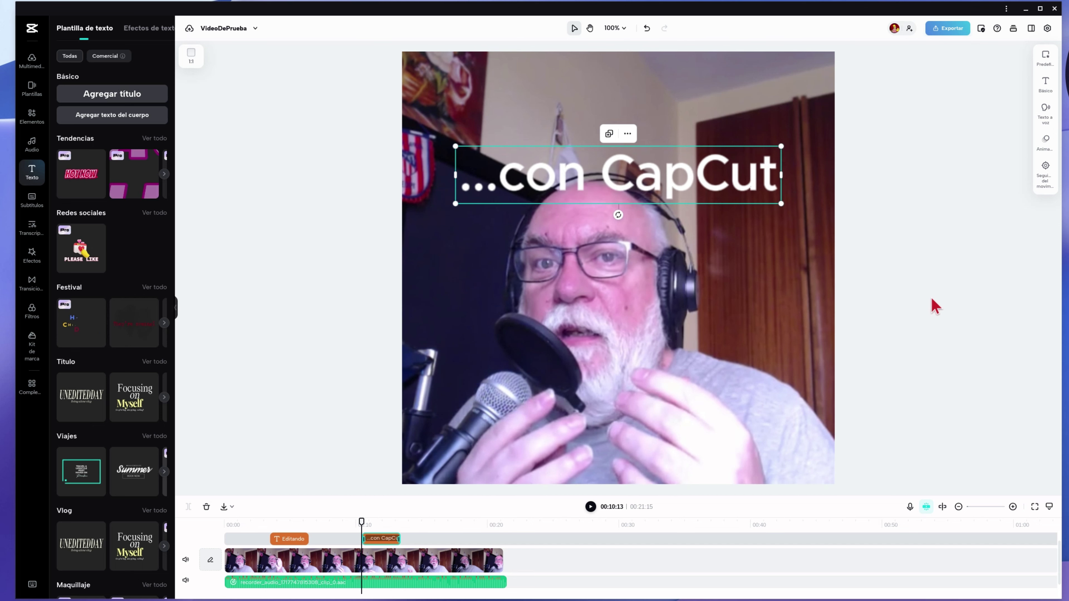
# Move the '...con CapCut' text near the top of the frame, then rewind to the start.
pyautogui.click(943, 299)
pyautogui.click(615, 185)
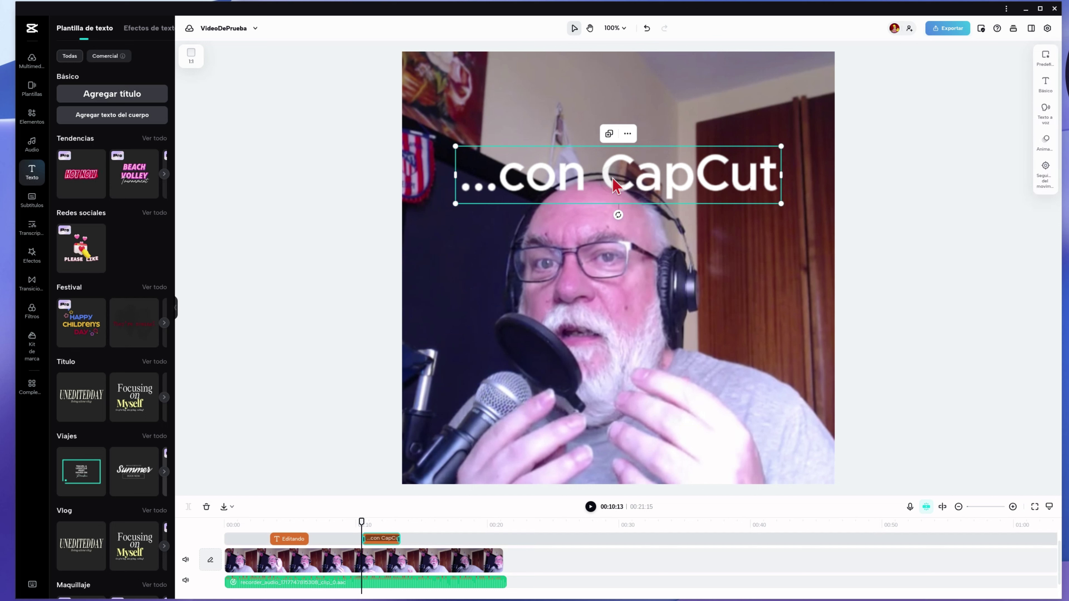
pyautogui.moveTo(610, 182); pyautogui.dragTo(611, 113)
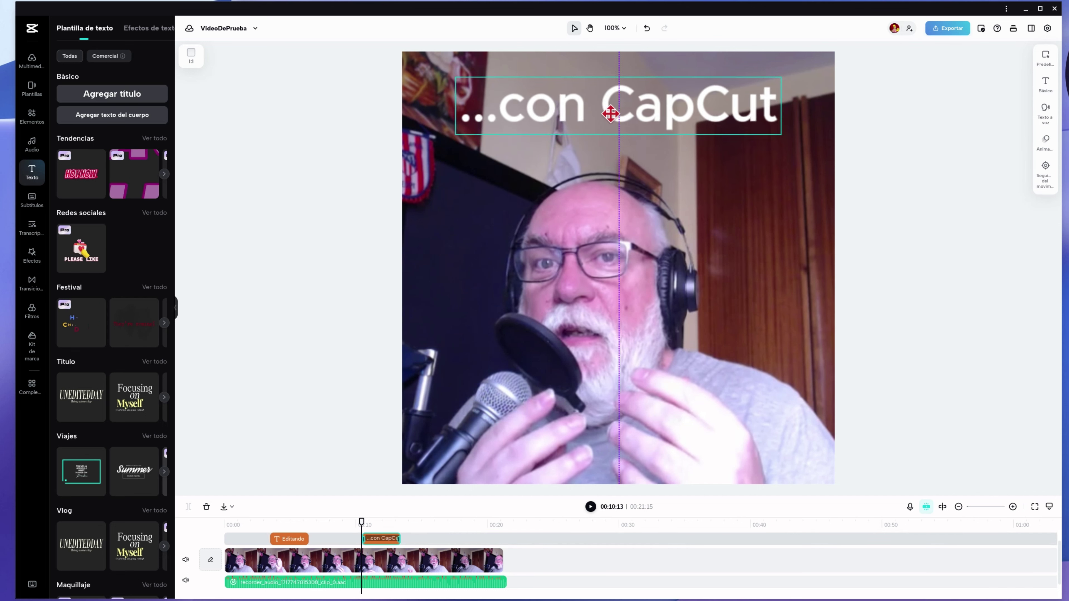
pyautogui.click(254, 402)
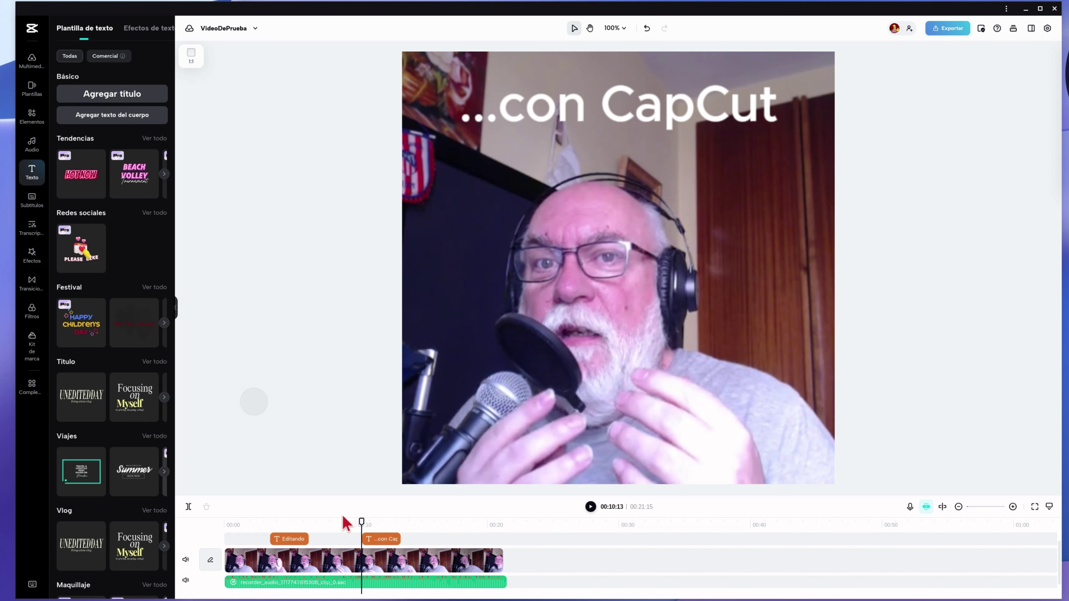
pyautogui.moveTo(361, 517); pyautogui.dragTo(224, 522)
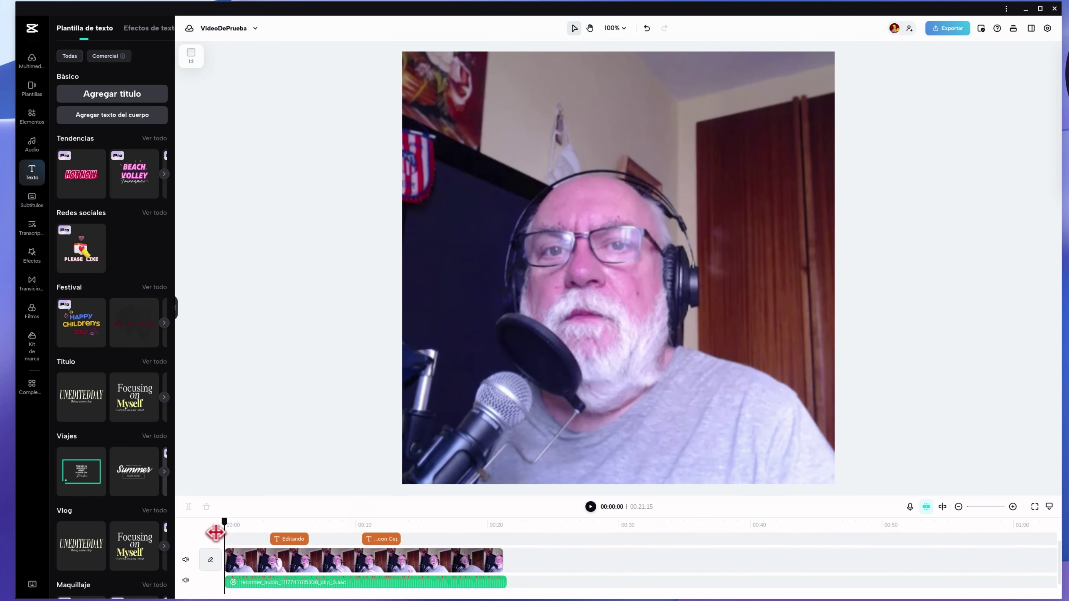
pyautogui.click(591, 506)
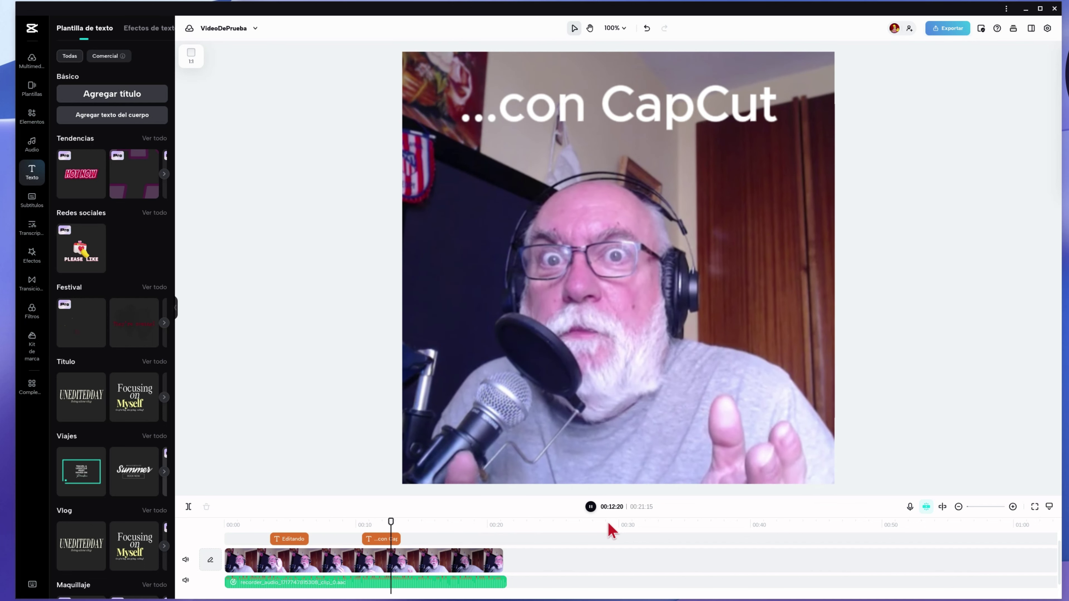
pyautogui.click(591, 507)
pyautogui.moveTo(427, 518); pyautogui.dragTo(414, 522)
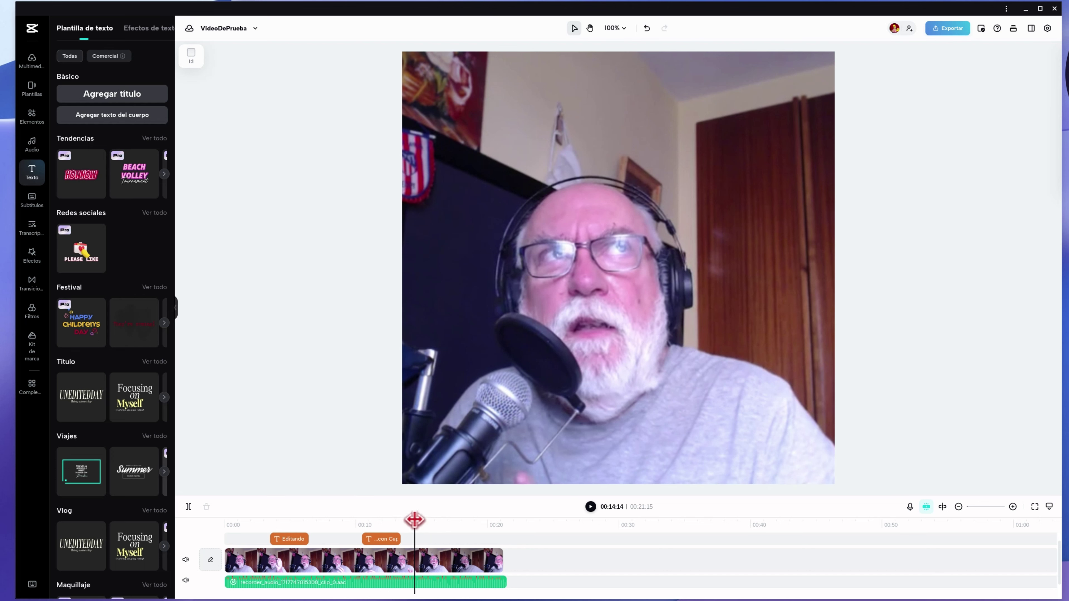
pyautogui.moveTo(415, 521); pyautogui.dragTo(390, 521)
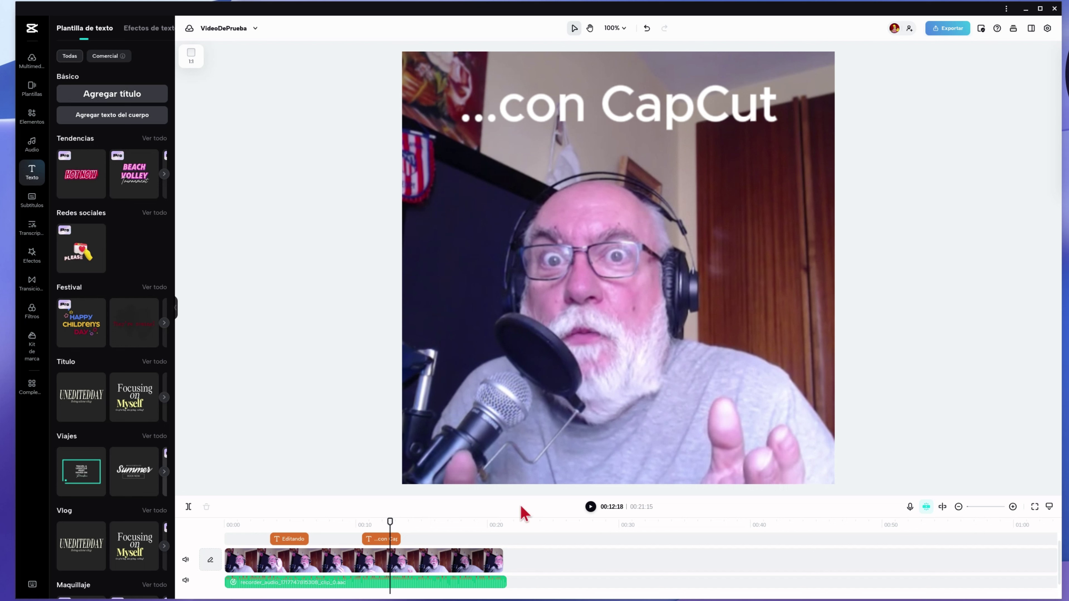
pyautogui.click(588, 507)
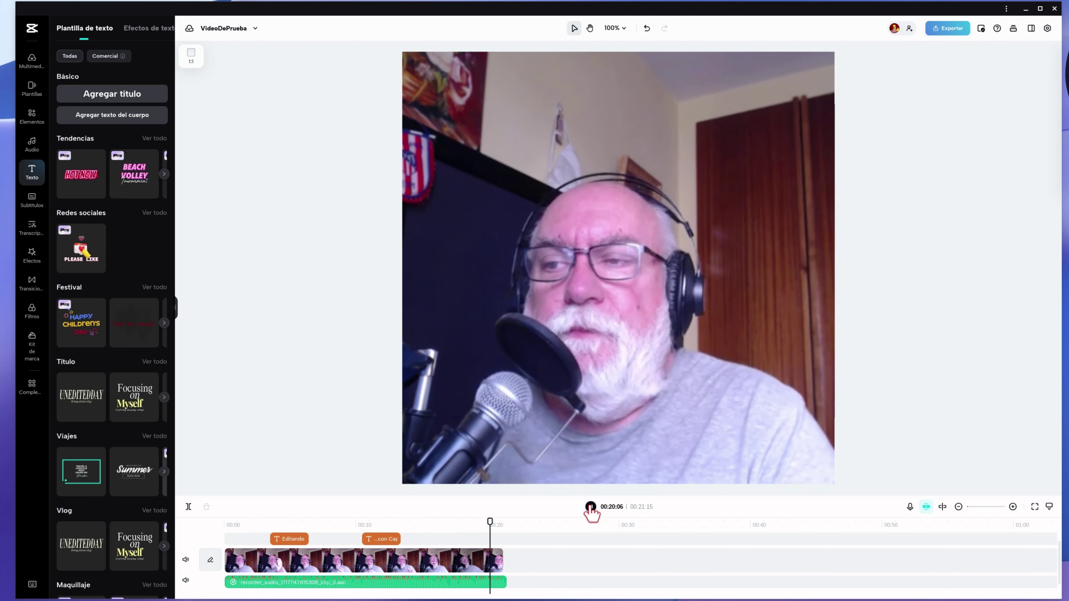
pyautogui.click(591, 507)
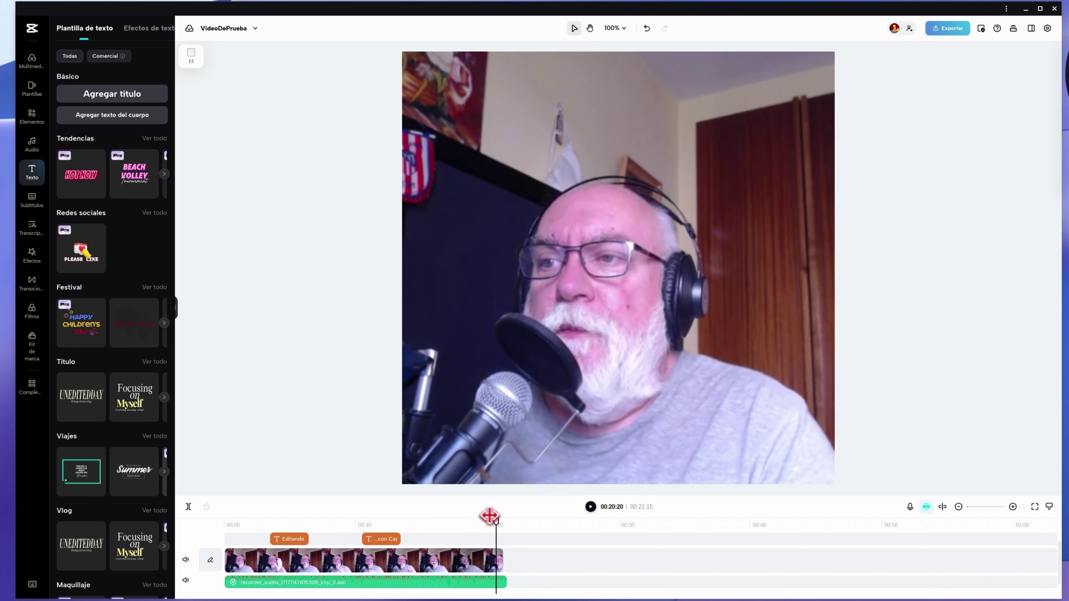
pyautogui.click(938, 400)
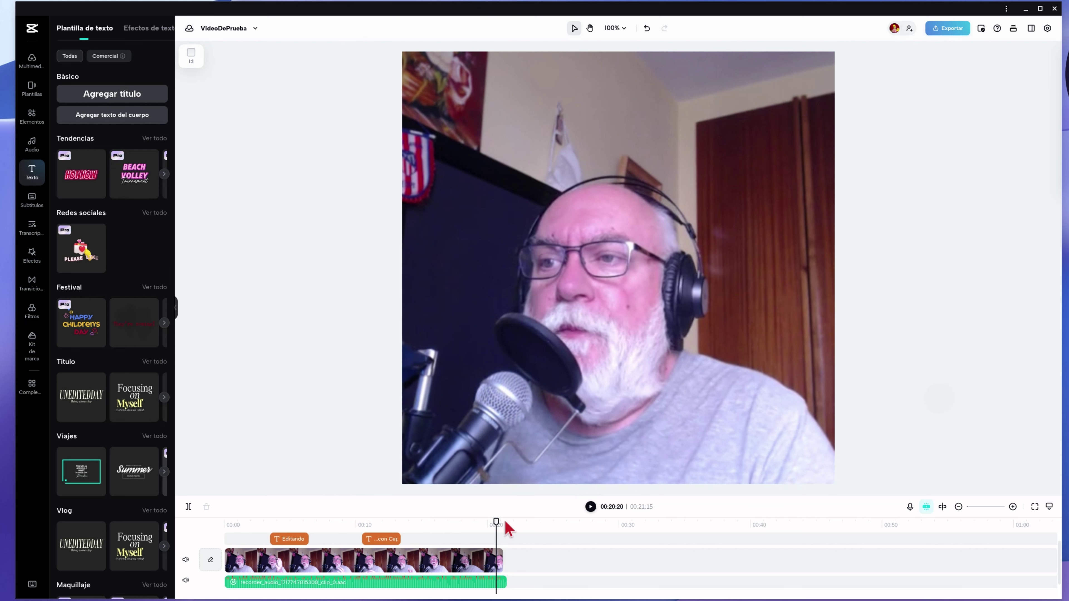
pyautogui.moveTo(495, 522); pyautogui.dragTo(411, 539)
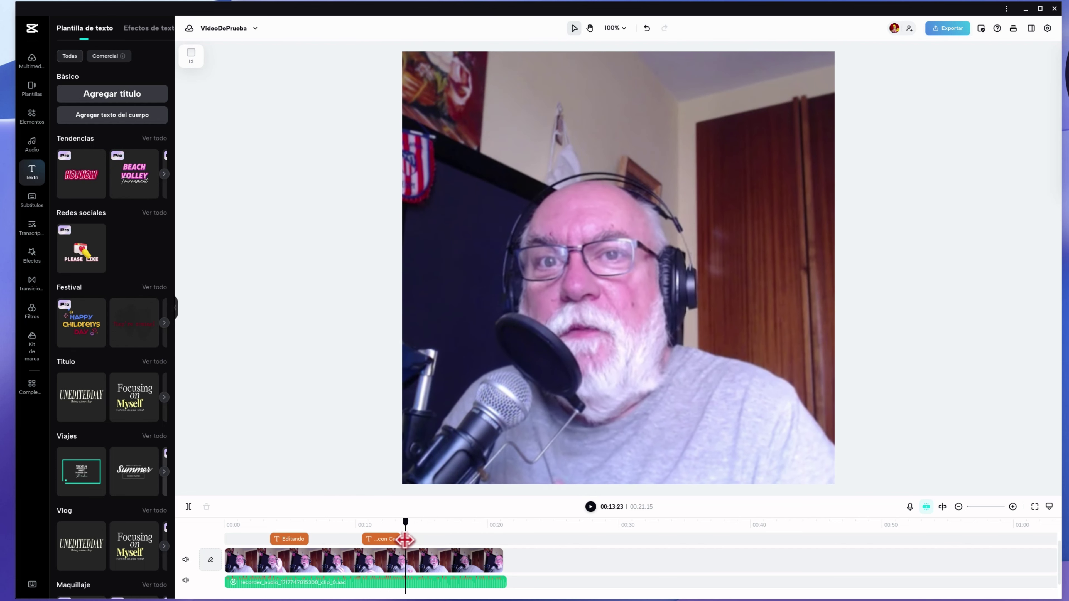
pyautogui.moveTo(412, 538); pyautogui.dragTo(408, 543)
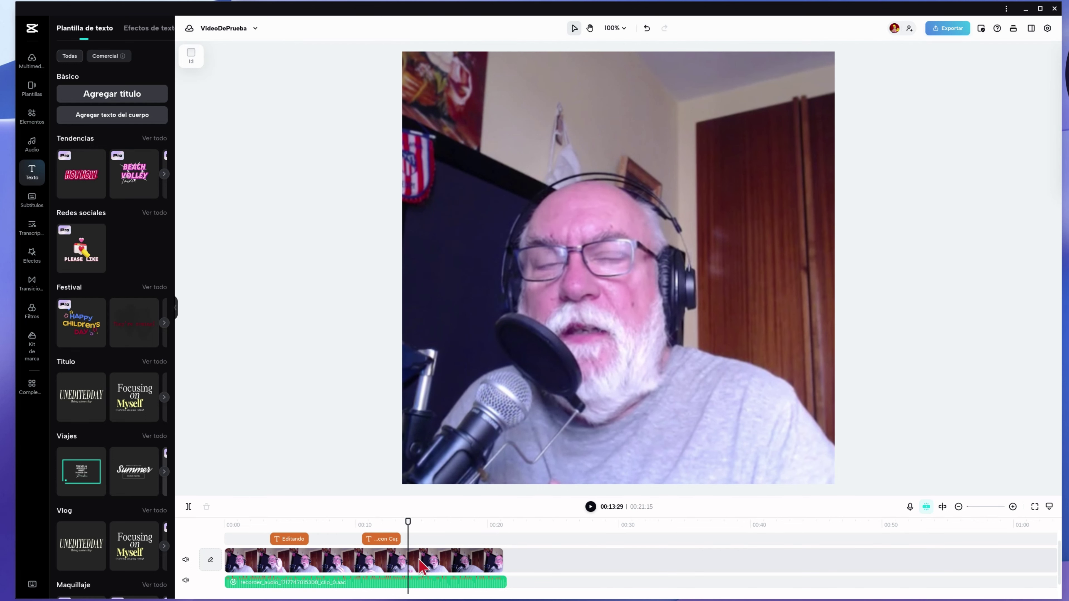
pyautogui.click(431, 565)
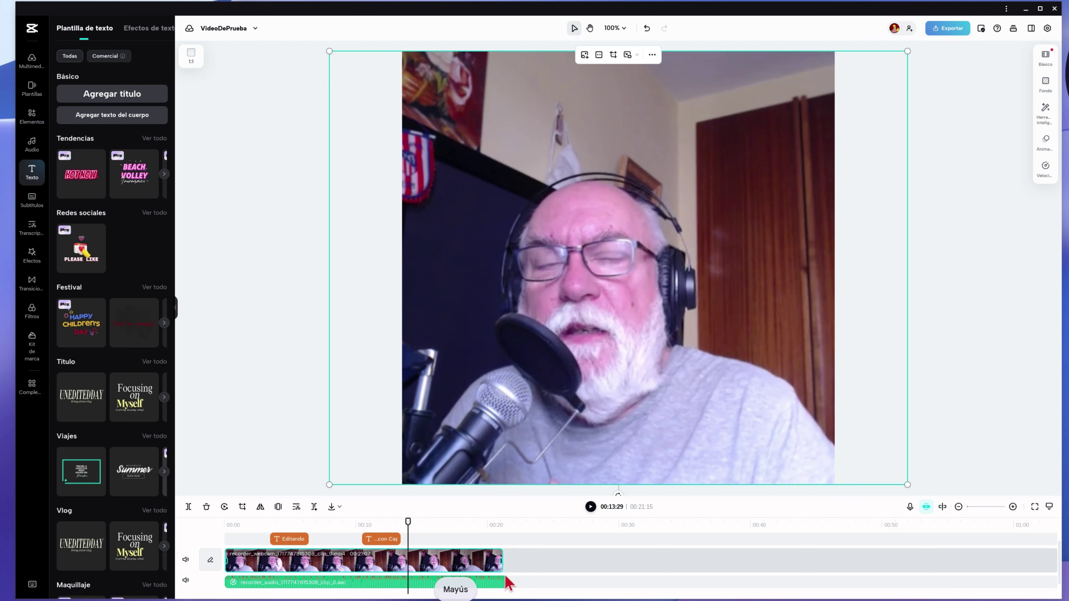
# Split the webcam video clip at 00:13:29.
pyautogui.keyDown('shift'); pyautogui.click(499, 585); pyautogui.keyUp('shift')
pyautogui.keyDown('shift'); pyautogui.click(491, 562); pyautogui.keyUp('shift')
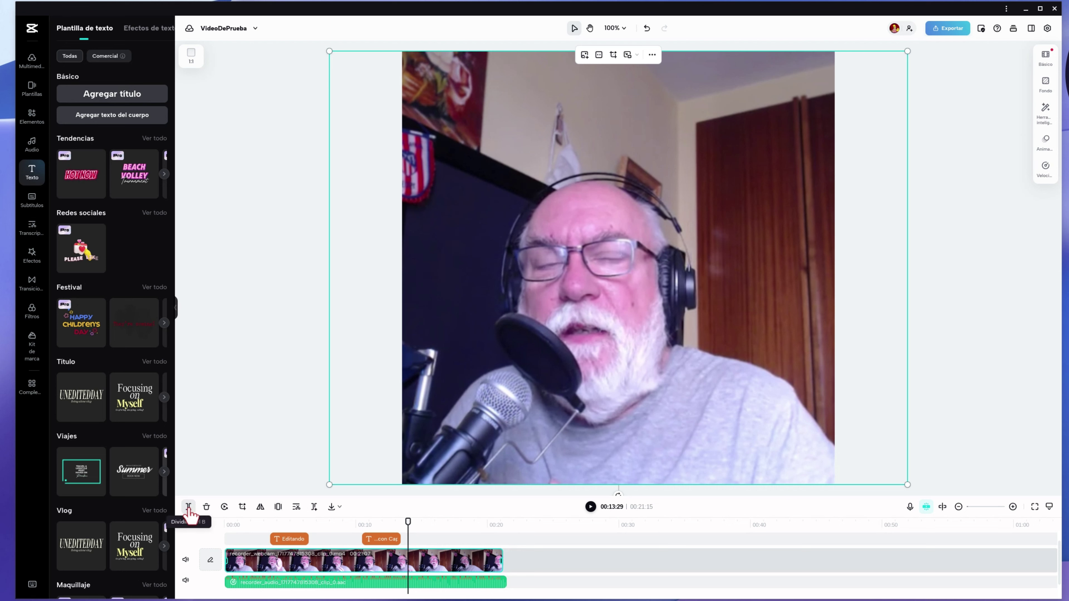
pyautogui.click(188, 508)
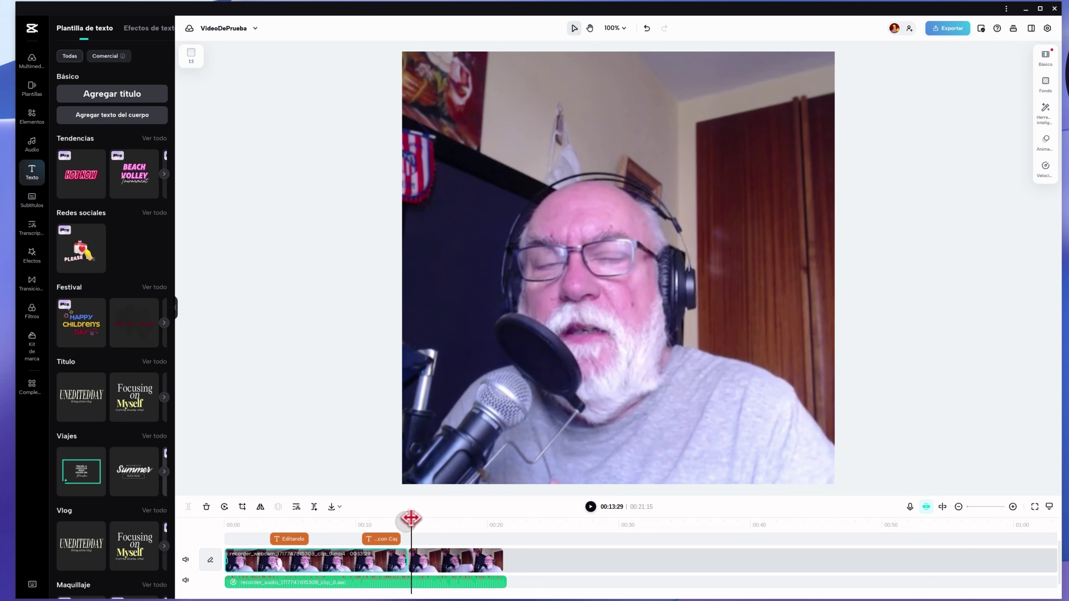
# Select the second part of the split webcam clip for editing near 14 seconds.
pyautogui.moveTo(407, 524); pyautogui.dragTo(414, 524)
pyautogui.click(433, 566)
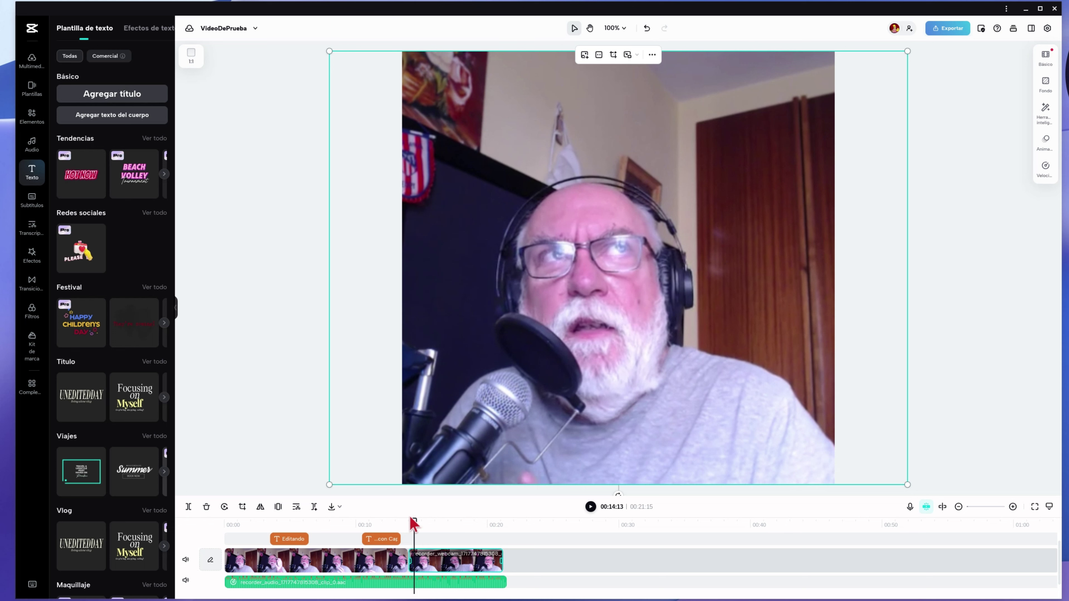
pyautogui.moveTo(414, 524)
pyautogui.mouseDown()
pyautogui.moveTo(377, 522)
pyautogui.moveTo(413, 522)
pyautogui.mouseUp()
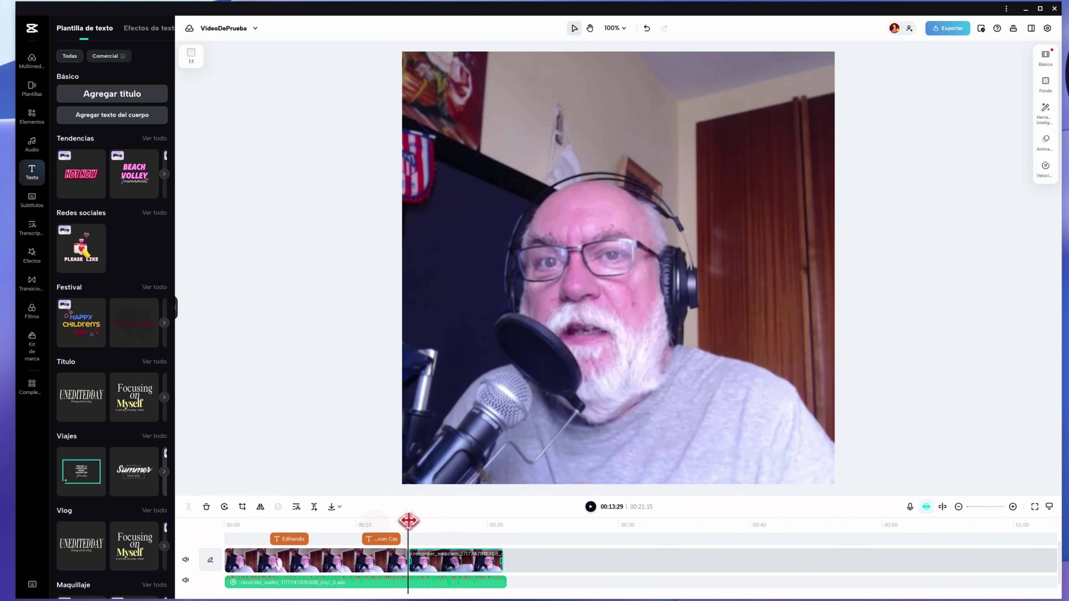
pyautogui.click(699, 375)
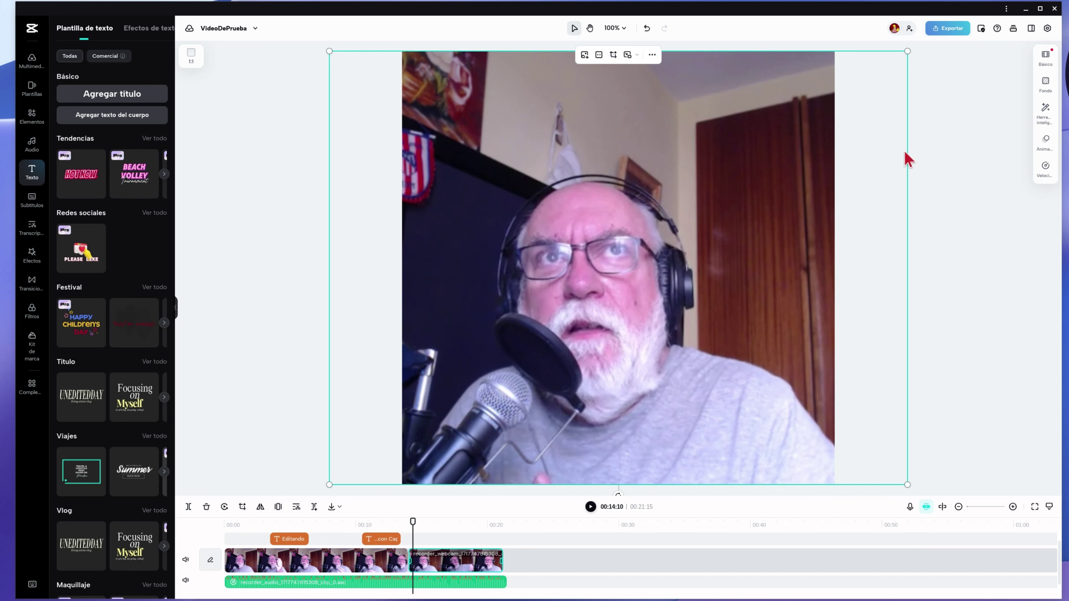
# Add Escala keyframes to the webcam clip at 00:13:29 and about 00:14:23.
pyautogui.click(1045, 55)
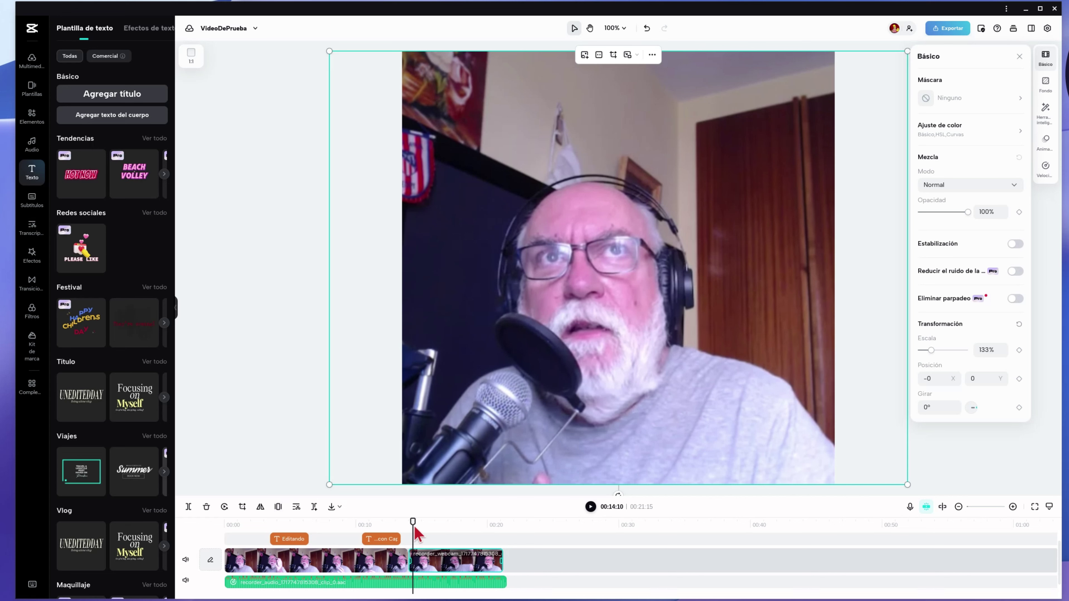
pyautogui.moveTo(412, 522); pyautogui.dragTo(407, 523)
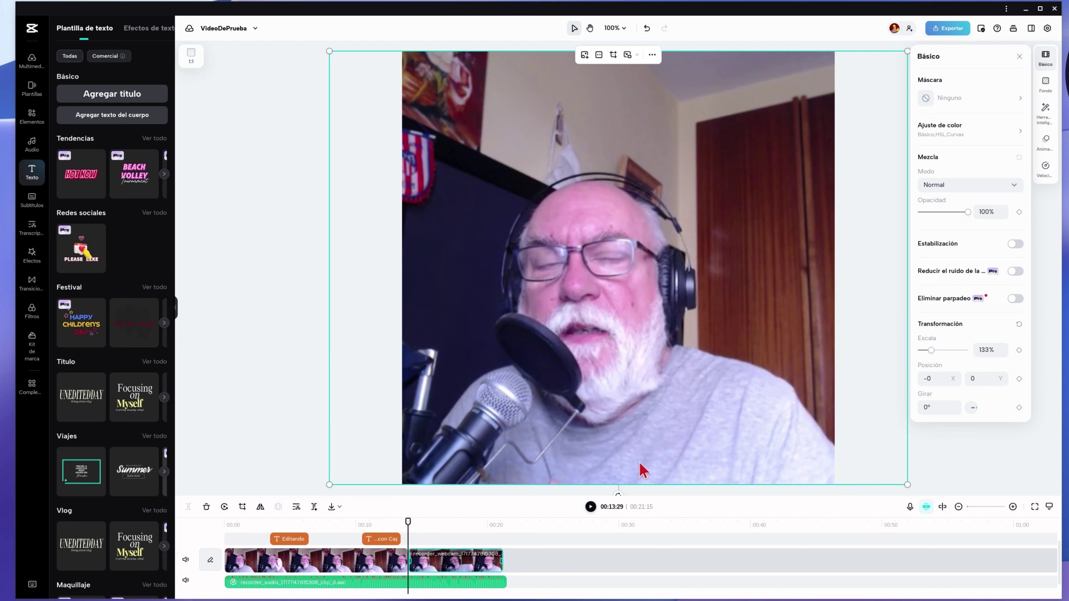
pyautogui.click(1018, 350)
pyautogui.moveTo(408, 522); pyautogui.dragTo(419, 521)
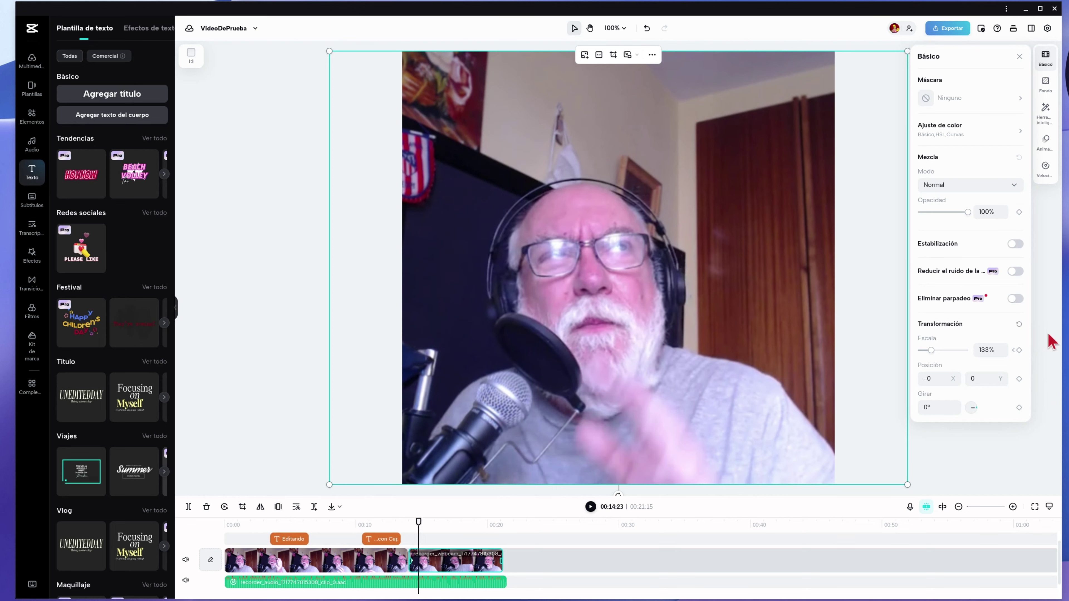
pyautogui.click(1019, 350)
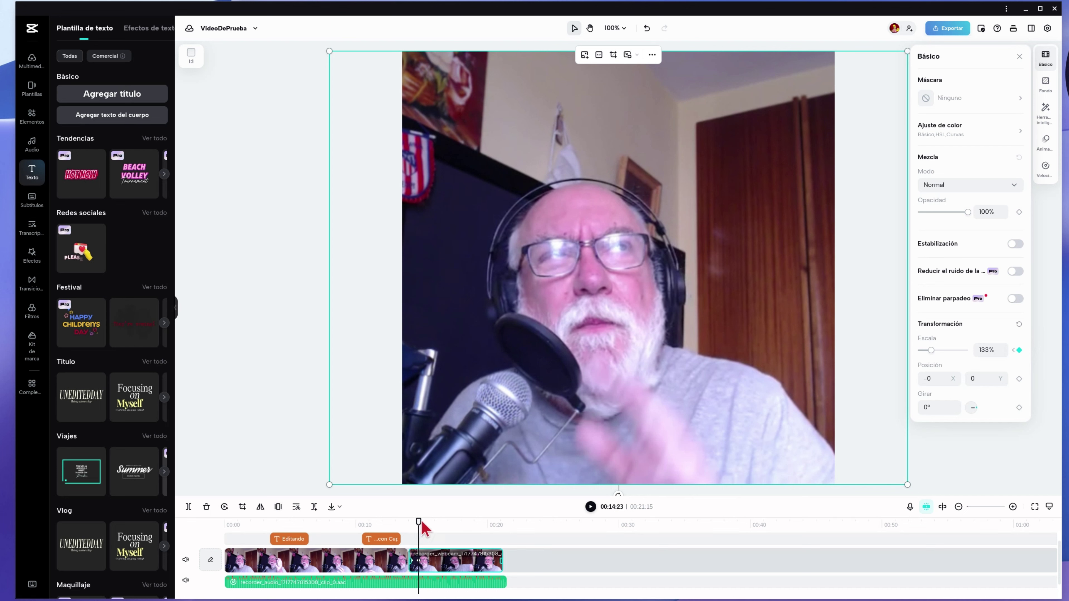
pyautogui.moveTo(419, 522); pyautogui.dragTo(418, 522)
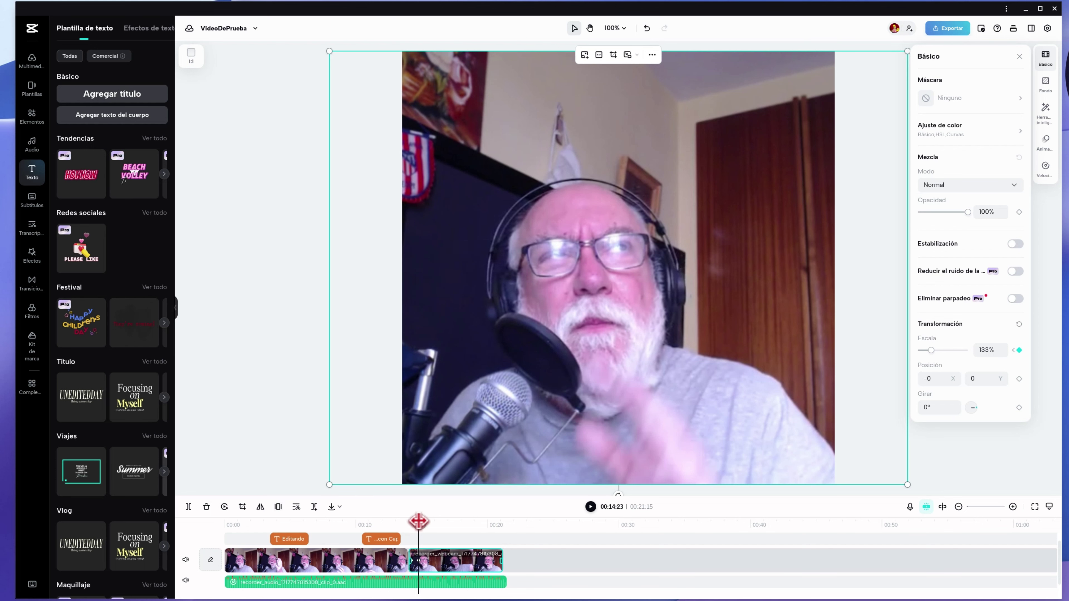
# At the 00:14:23 keyframe, shift the webcam video left to X -180, then review.
pyautogui.click(458, 524)
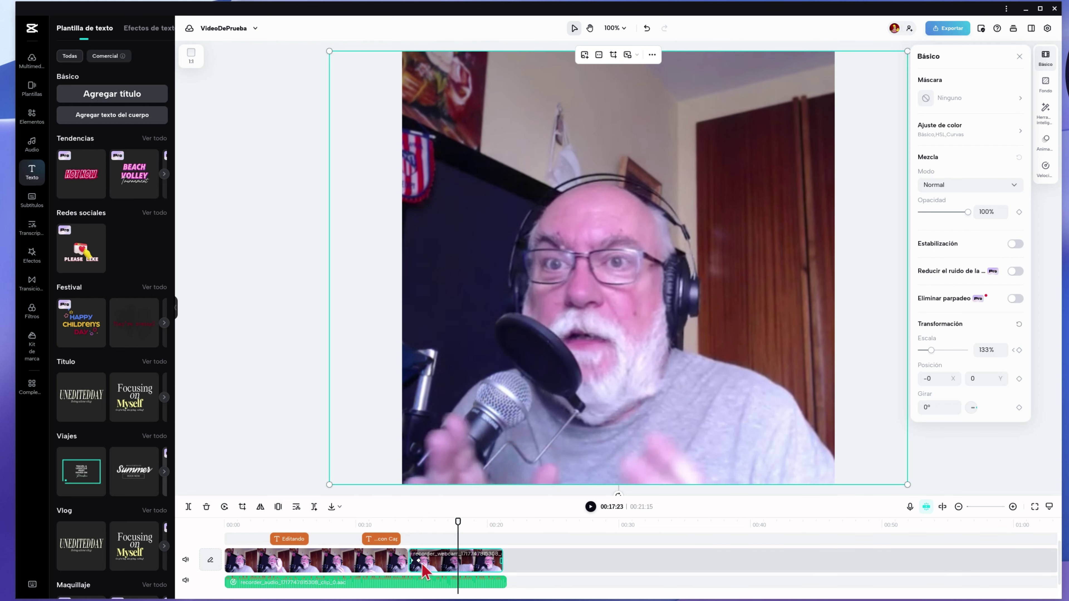
pyautogui.click(419, 560)
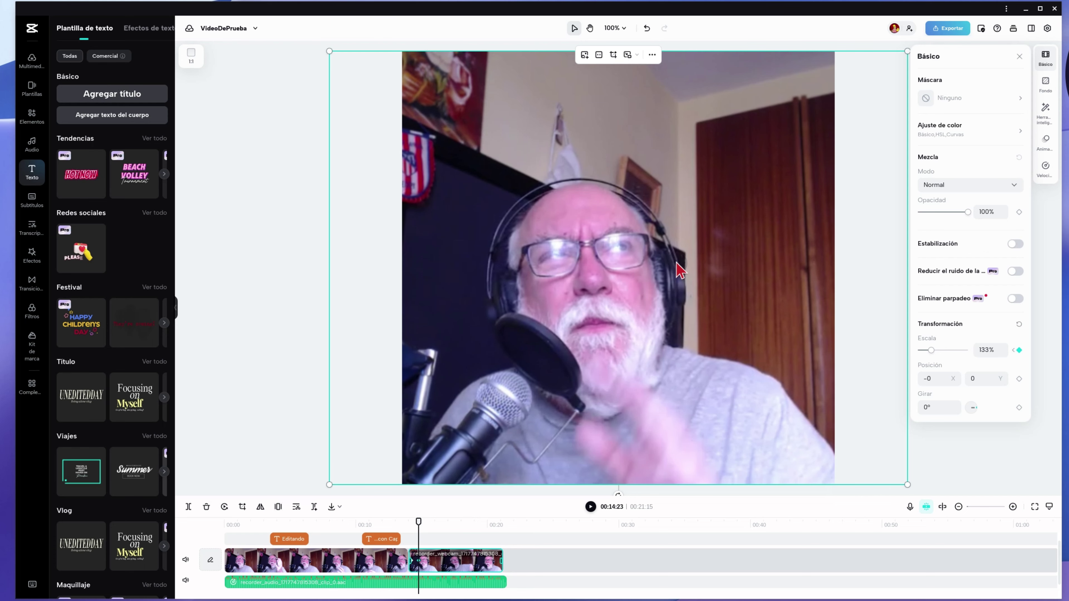
pyautogui.moveTo(677, 264)
pyautogui.mouseDown()
pyautogui.moveTo(605, 299)
pyautogui.moveTo(604, 264)
pyautogui.mouseUp()
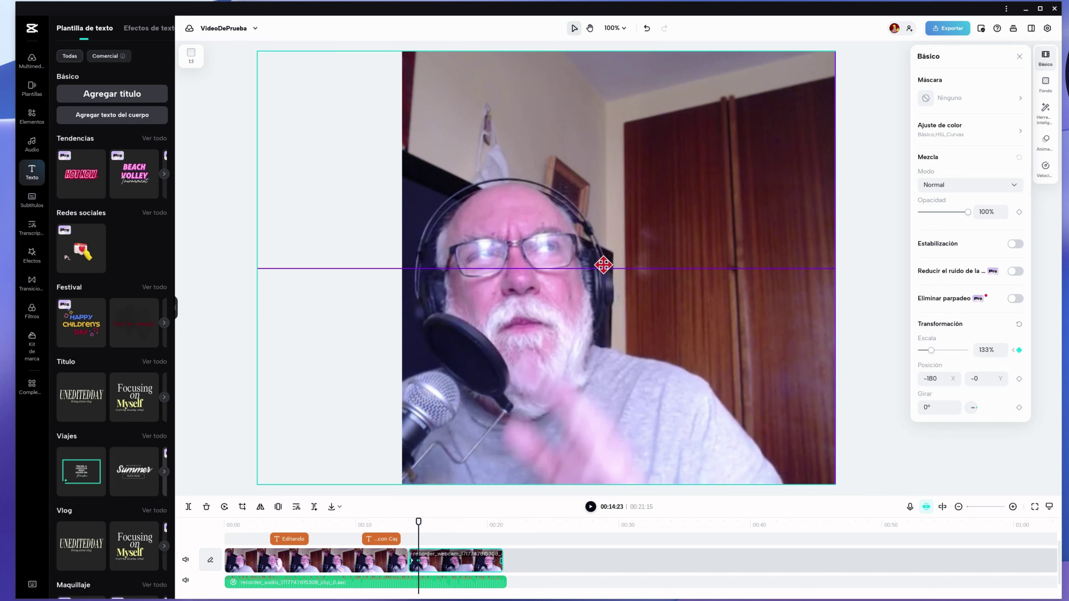
pyautogui.moveTo(604, 264); pyautogui.dragTo(604, 264)
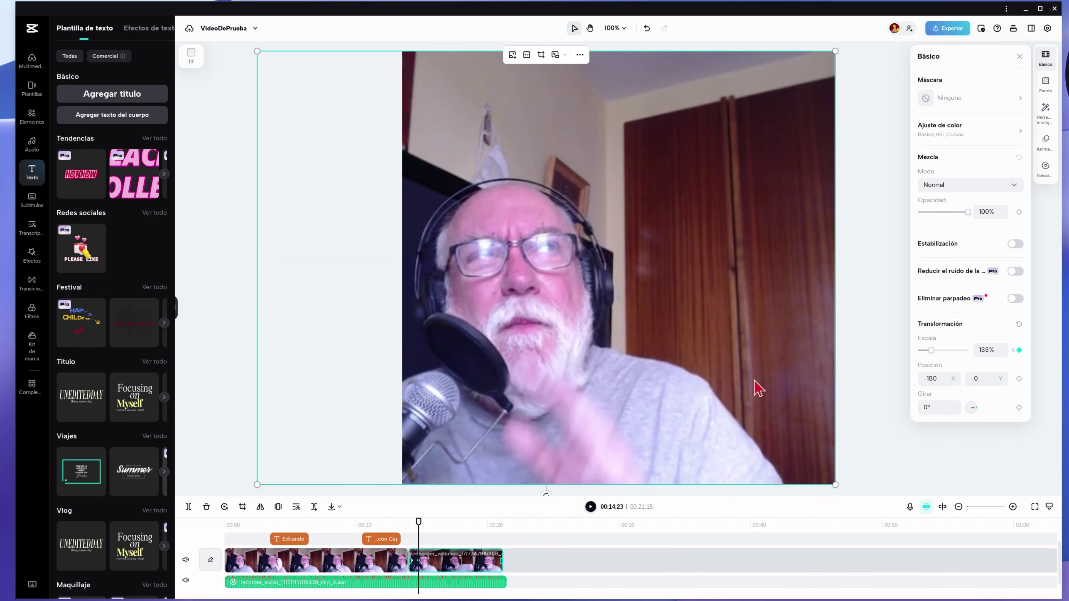
pyautogui.moveTo(418, 522); pyautogui.dragTo(395, 522)
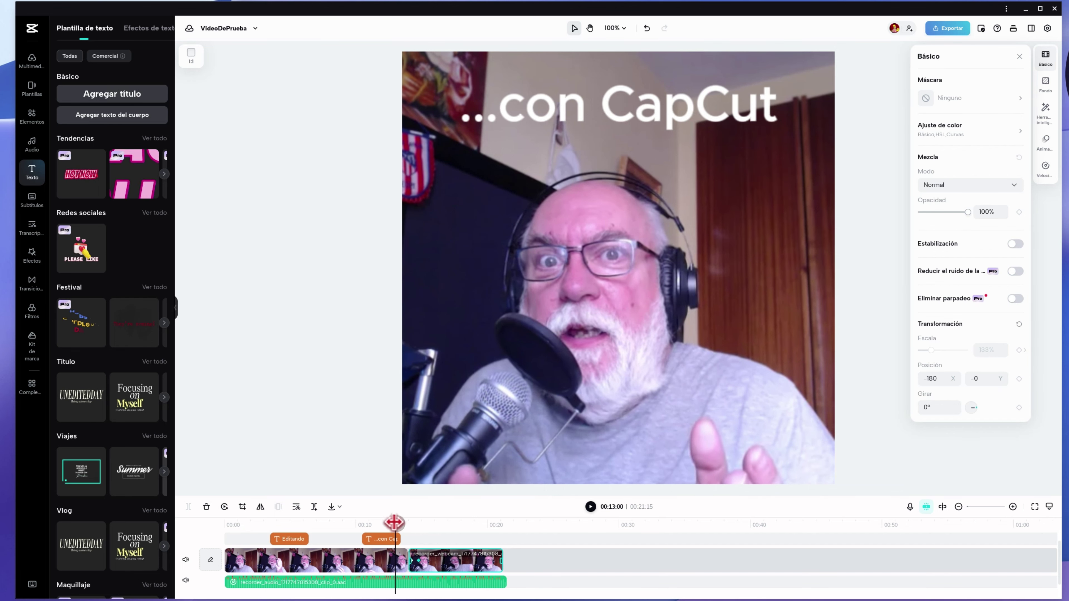
pyautogui.moveTo(394, 522); pyautogui.dragTo(340, 522)
pyautogui.click(590, 507)
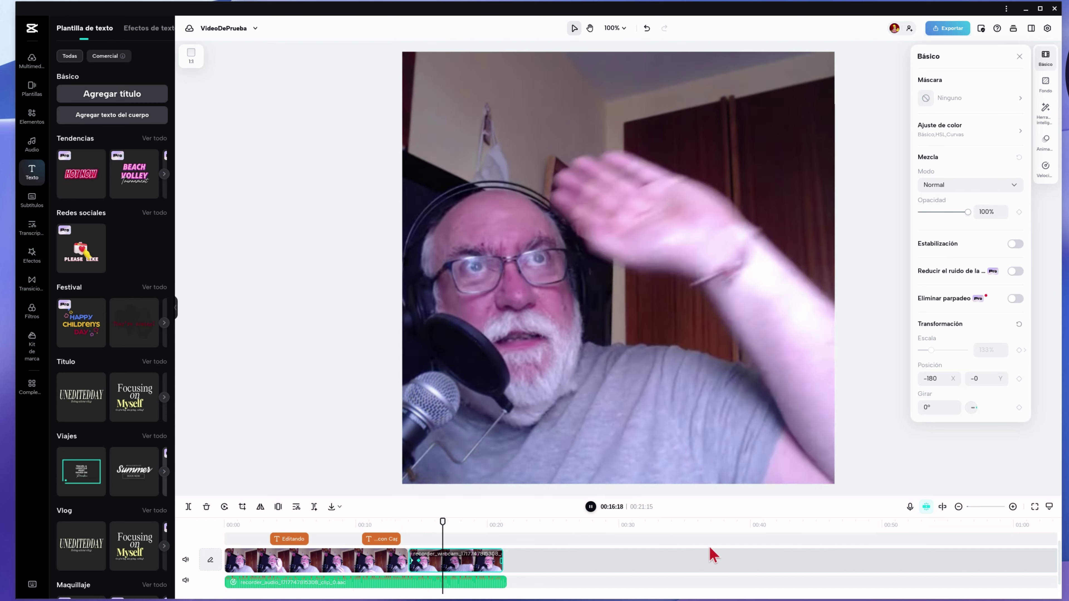
pyautogui.click(591, 507)
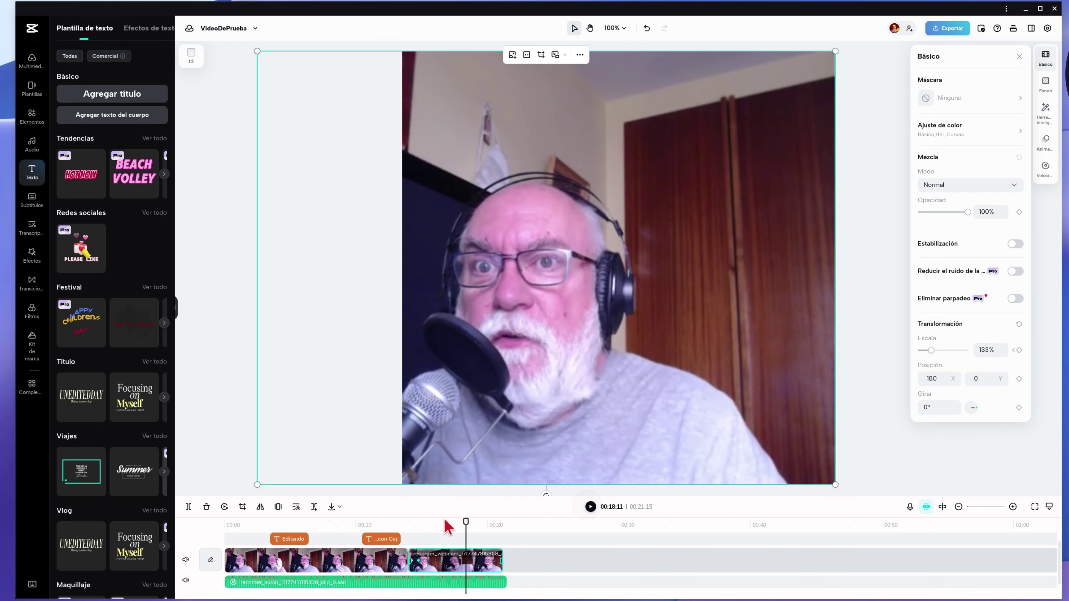
pyautogui.moveTo(464, 516); pyautogui.dragTo(414, 527)
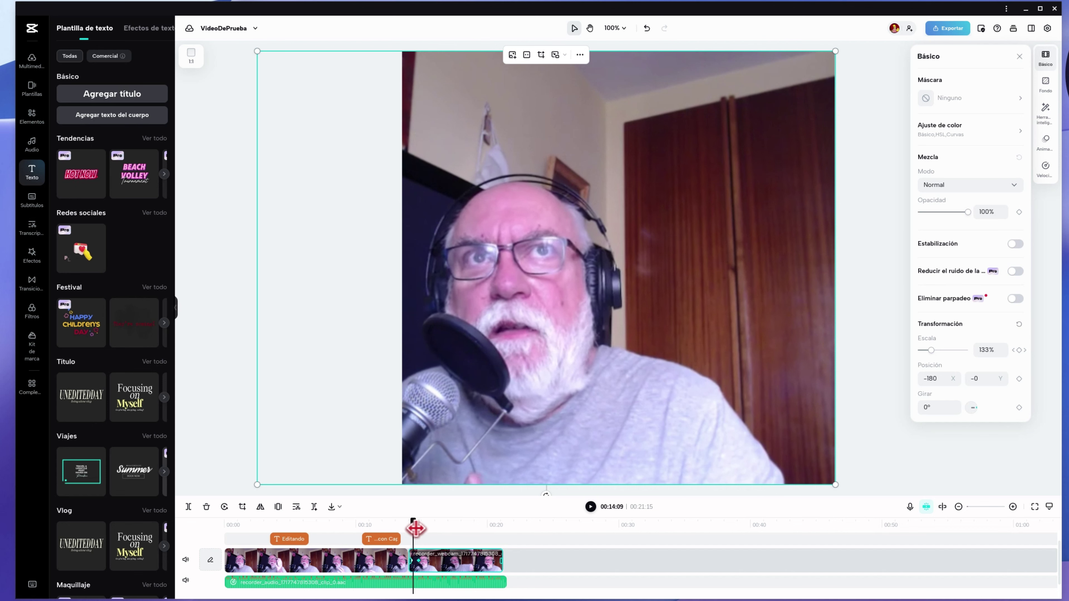
pyautogui.moveTo(414, 527); pyautogui.dragTo(418, 534)
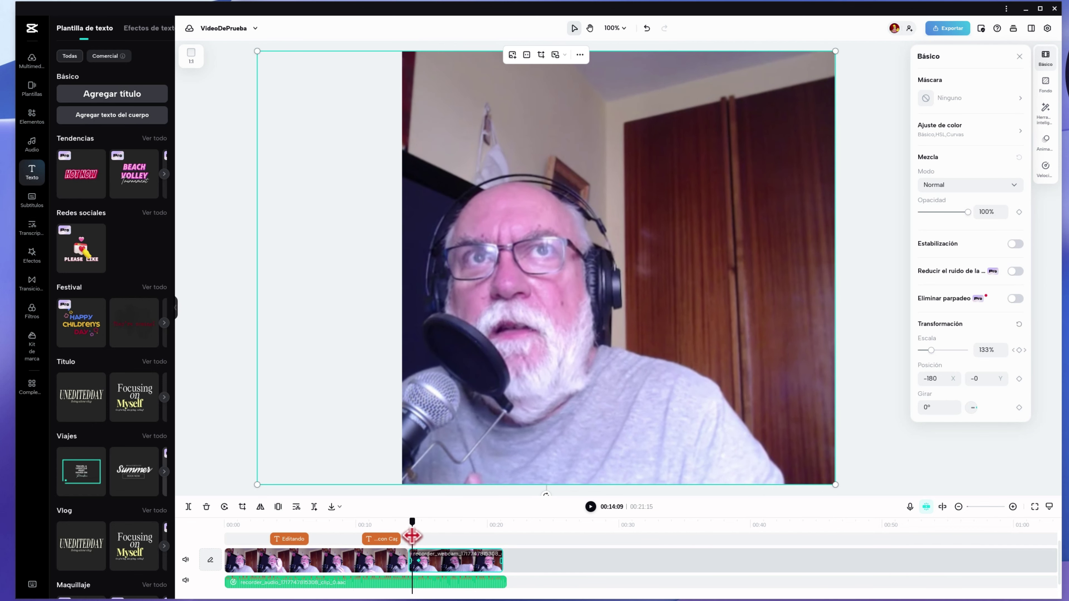
pyautogui.moveTo(417, 535)
pyautogui.mouseDown()
pyautogui.moveTo(429, 538)
pyautogui.moveTo(416, 537)
pyautogui.mouseUp()
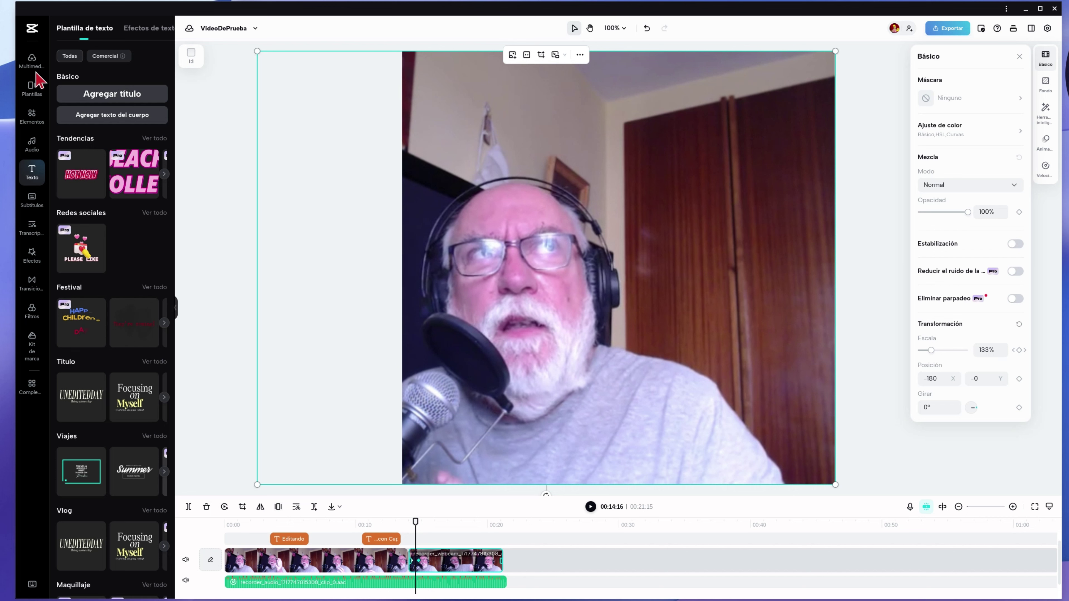
# Drop the cloud image onto the timeline at 14 seconds, shrink it, and place it top-right.
pyautogui.click(29, 64)
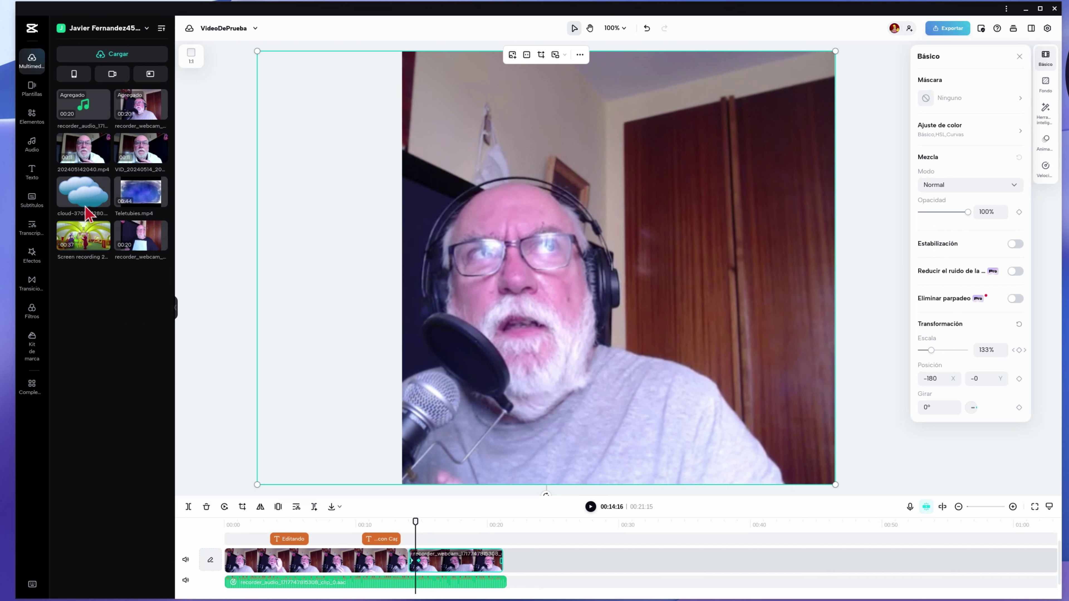
pyautogui.moveTo(87, 198)
pyautogui.mouseDown()
pyautogui.moveTo(435, 523)
pyautogui.moveTo(414, 534)
pyautogui.mouseUp()
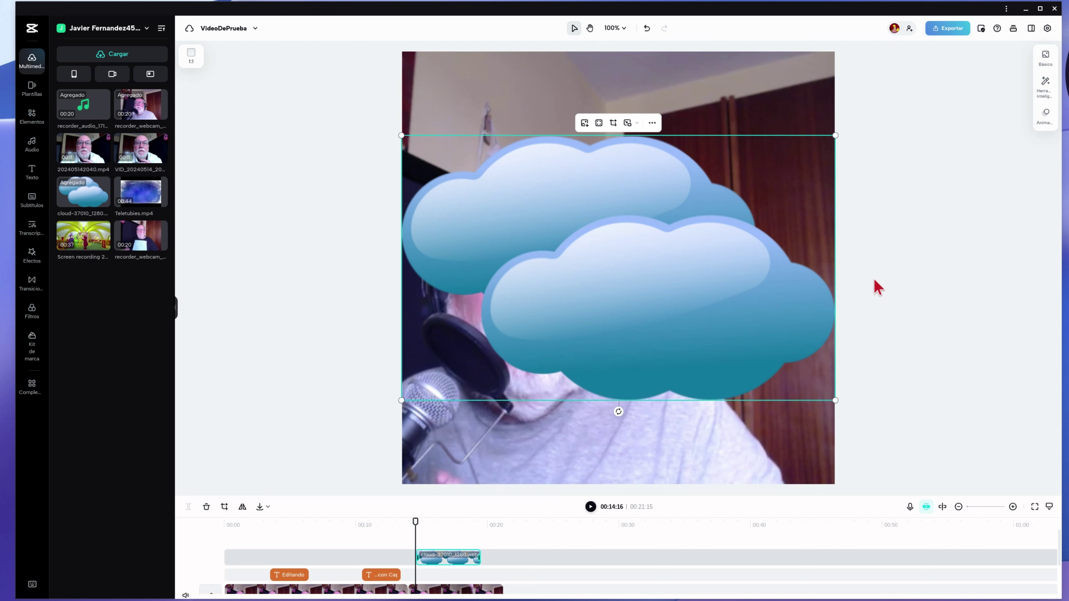
pyautogui.moveTo(400, 403); pyautogui.dragTo(651, 295)
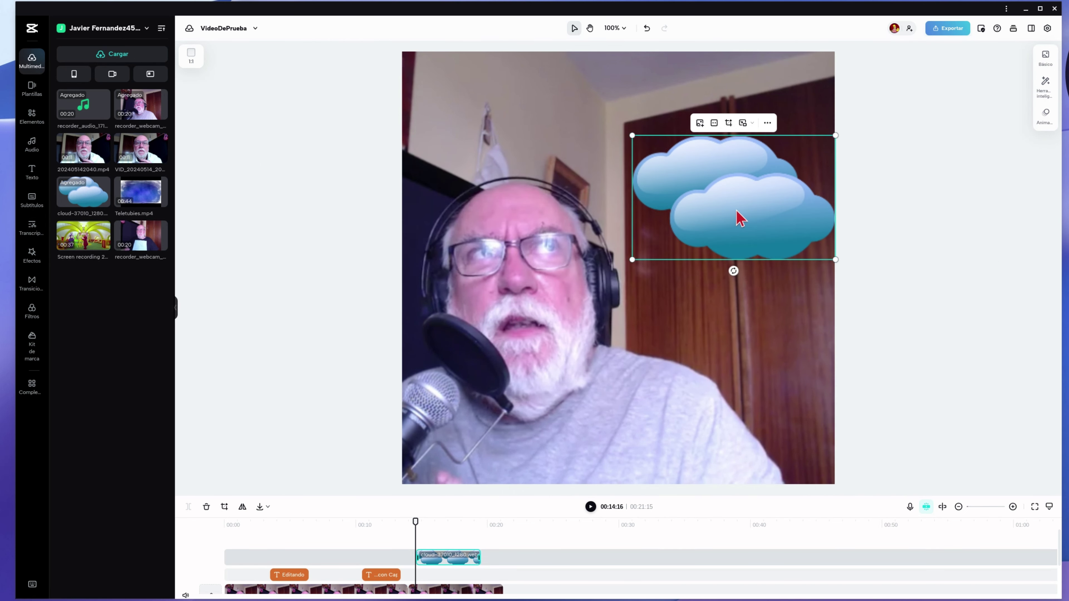
pyautogui.moveTo(738, 213); pyautogui.dragTo(755, 141)
pyautogui.moveTo(728, 138); pyautogui.dragTo(729, 138)
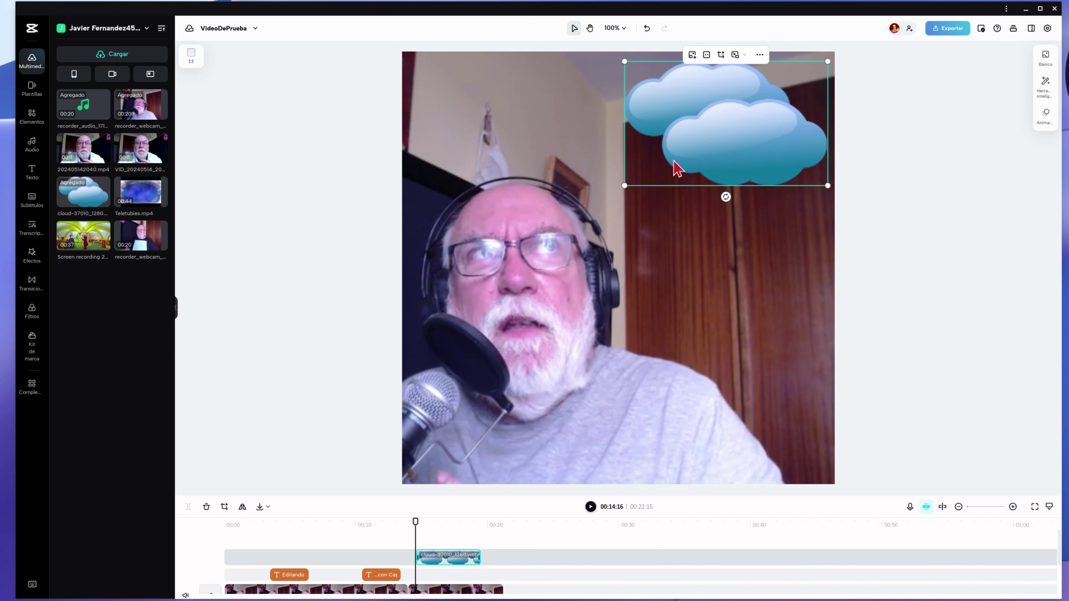
# Shrink the clouds slightly more and review from 00:10:13.
pyautogui.moveTo(624, 186); pyautogui.dragTo(632, 179)
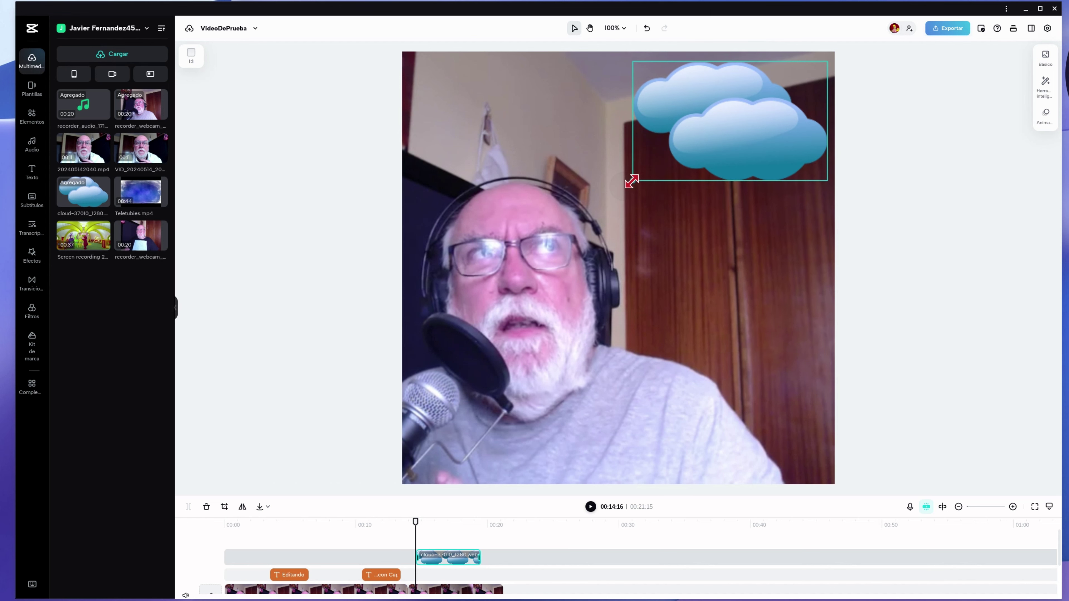
pyautogui.click(1012, 248)
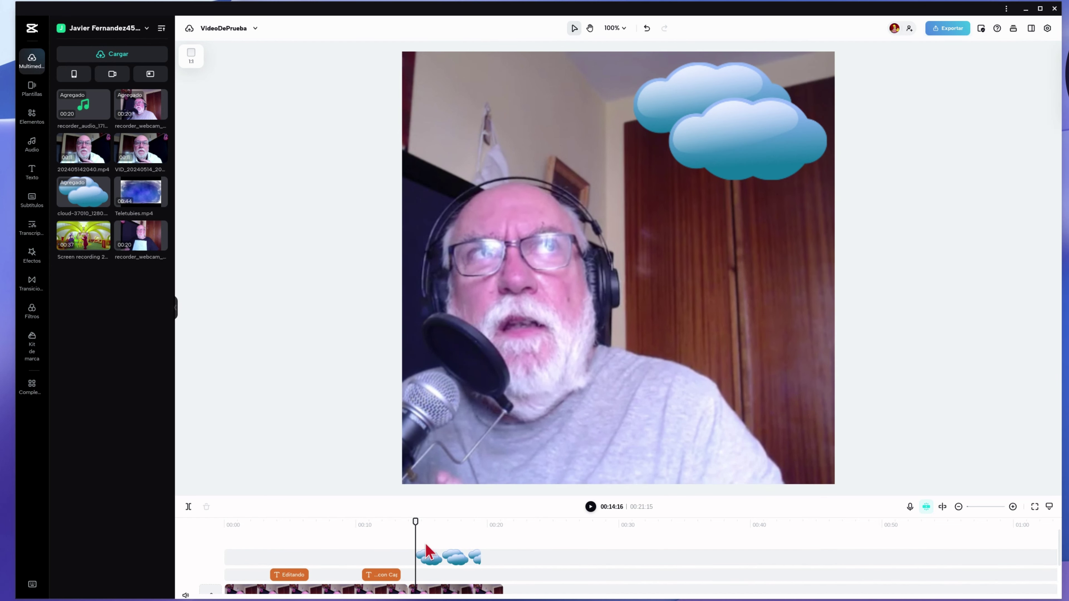
pyautogui.moveTo(413, 524); pyautogui.dragTo(361, 523)
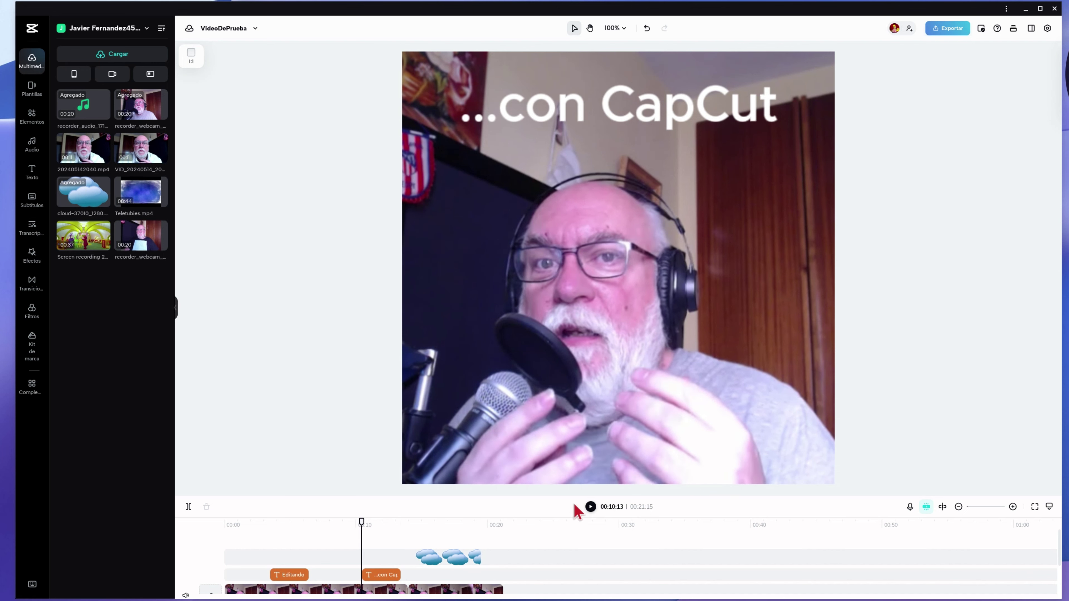
# Play back the clouds, then shorten the cloud overlay clip from its end.
pyautogui.click(591, 507)
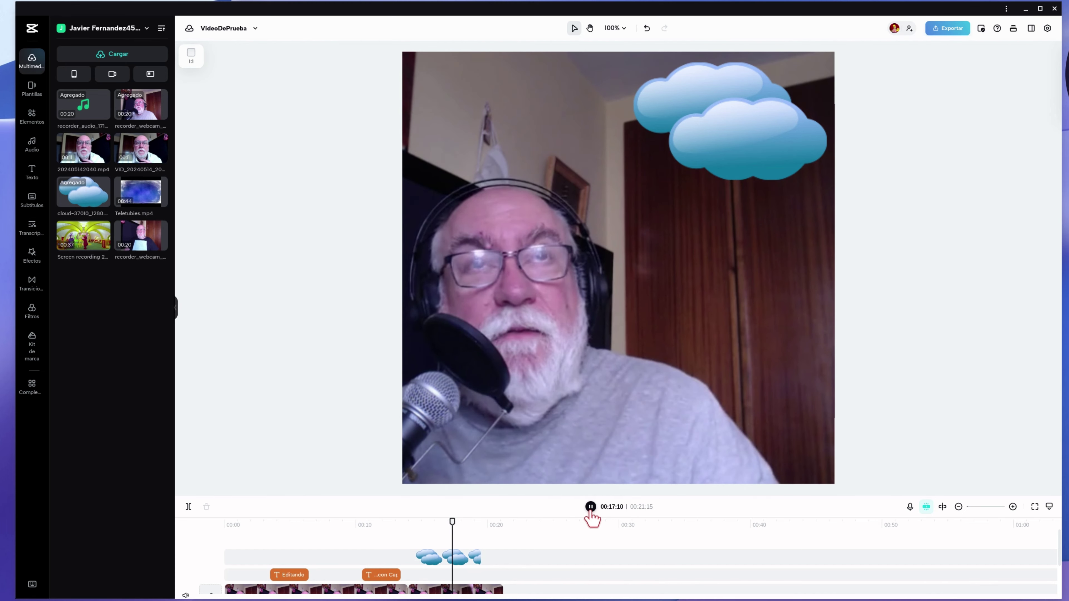
pyautogui.click(591, 507)
pyautogui.click(663, 413)
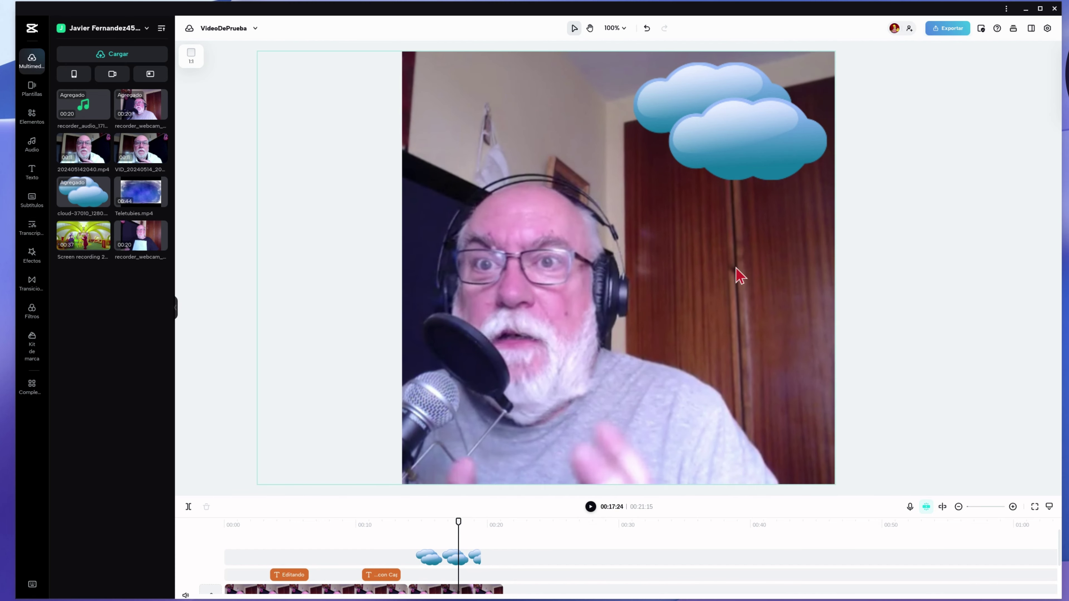
pyautogui.click(967, 185)
pyautogui.scroll(-1, 937, 252)
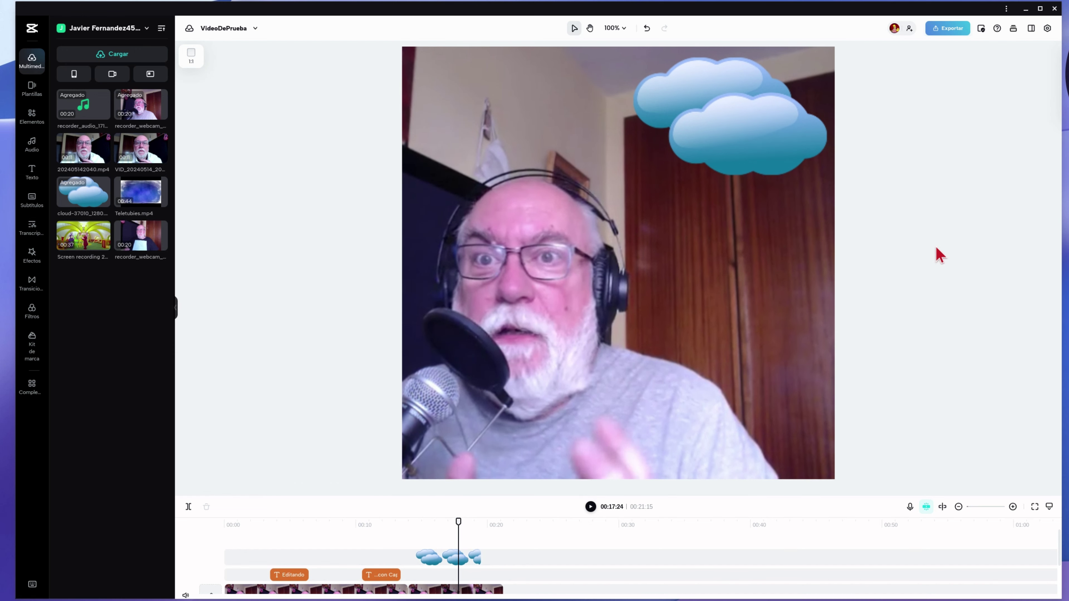
pyautogui.scroll(1, 935, 262)
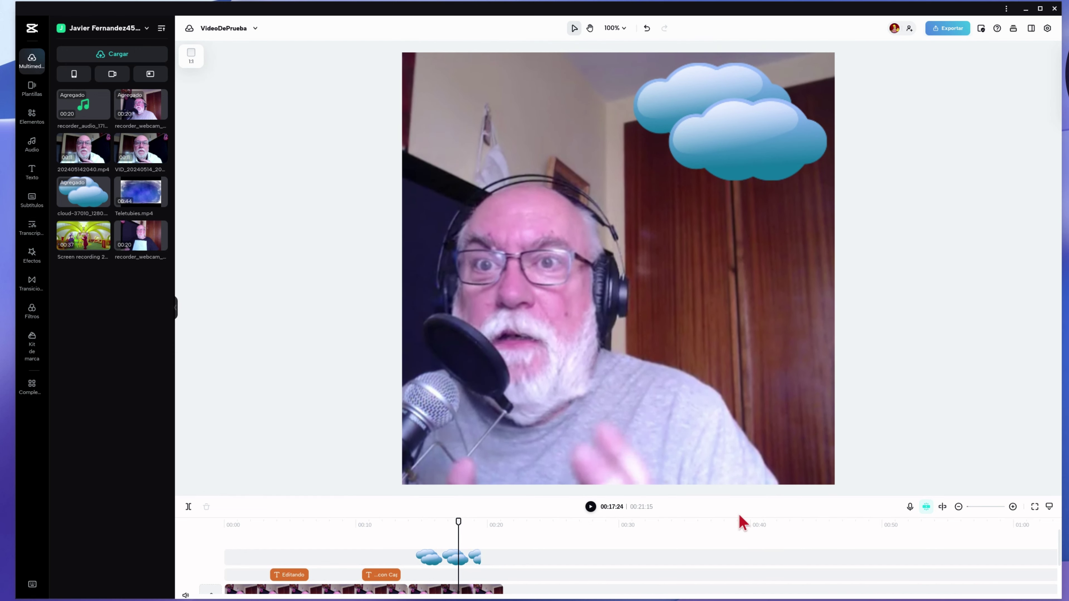
pyautogui.scroll(-1, 680, 562)
pyautogui.scroll(-2, 678, 561)
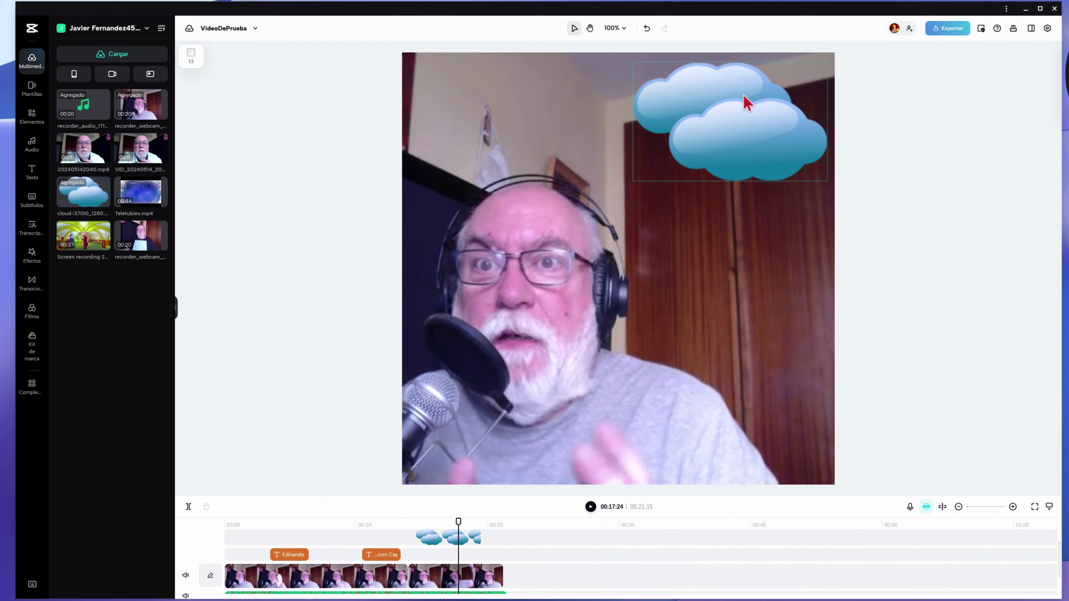
pyautogui.click(470, 542)
pyautogui.moveTo(471, 540); pyautogui.dragTo(401, 521)
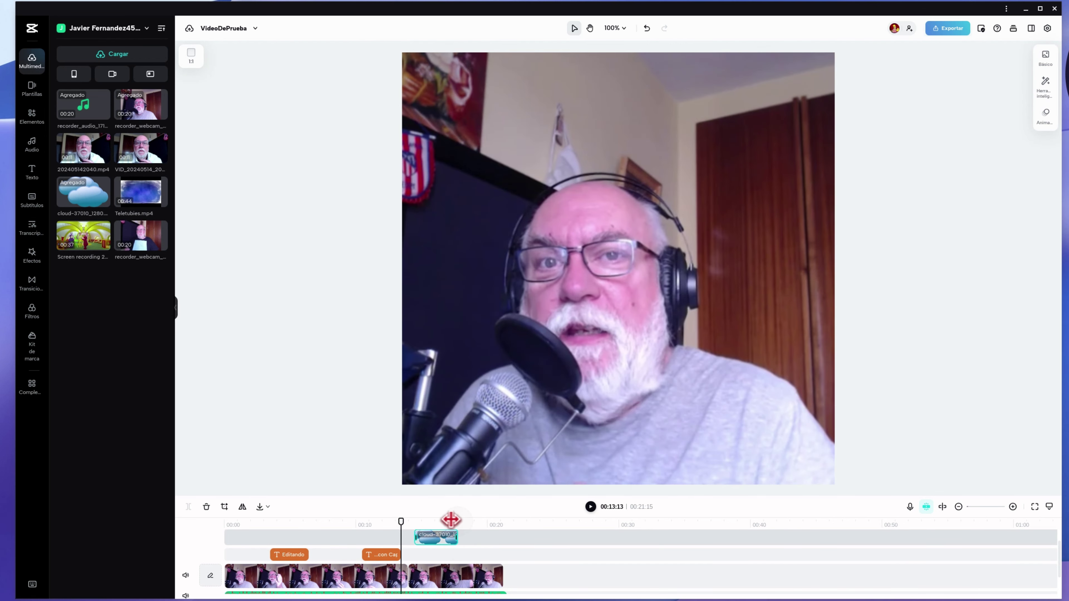
# Trim the cloud overlay further to about 14–17 seconds, checking it by playback.
pyautogui.click(590, 507)
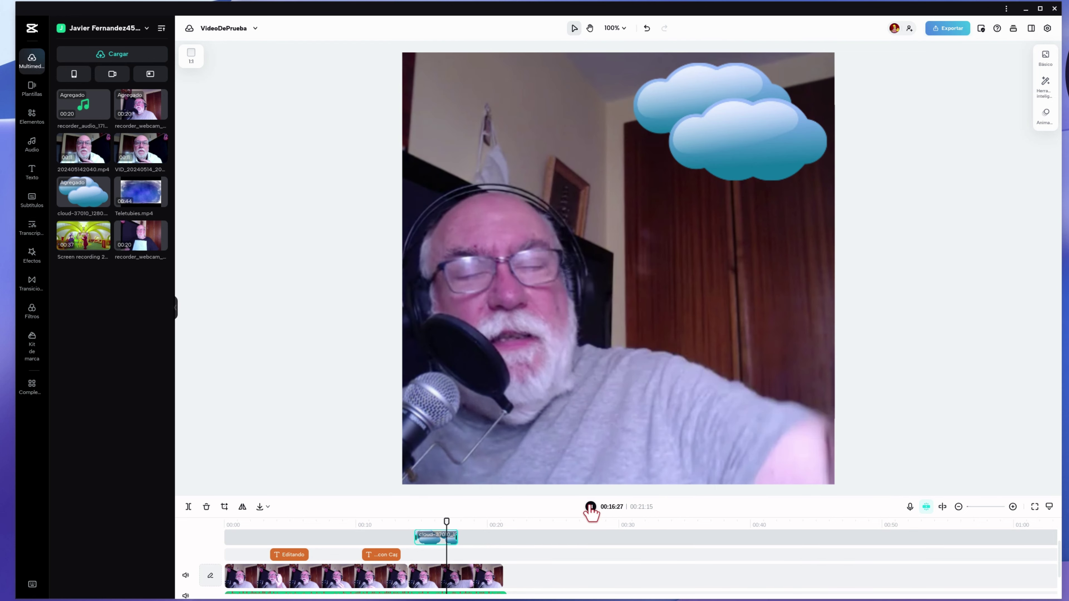
pyautogui.click(590, 506)
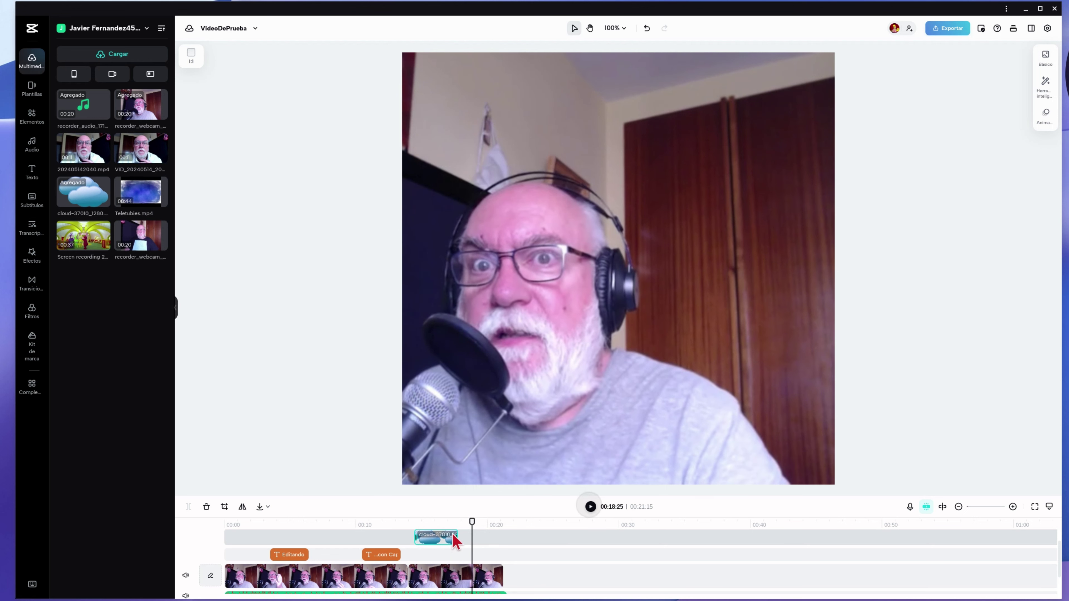
pyautogui.moveTo(455, 543); pyautogui.dragTo(401, 522)
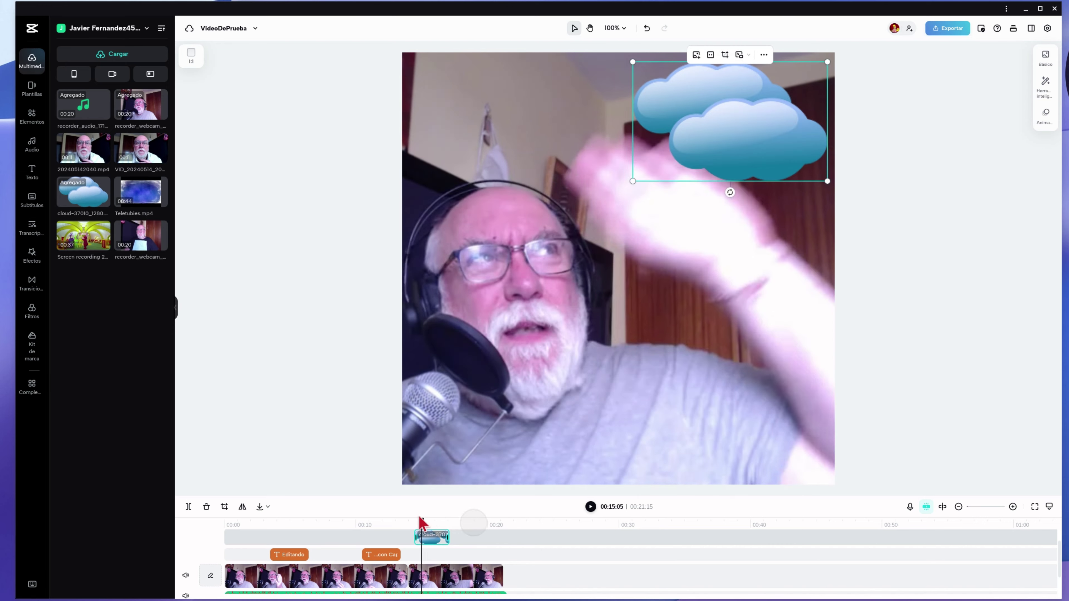
pyautogui.click(590, 507)
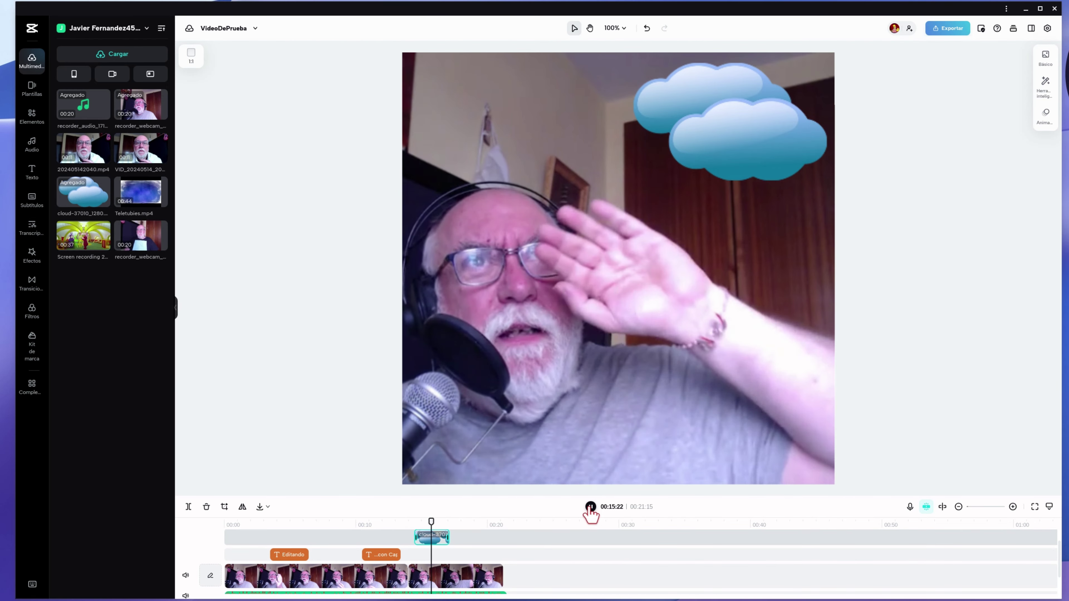
pyautogui.click(590, 507)
pyautogui.click(447, 538)
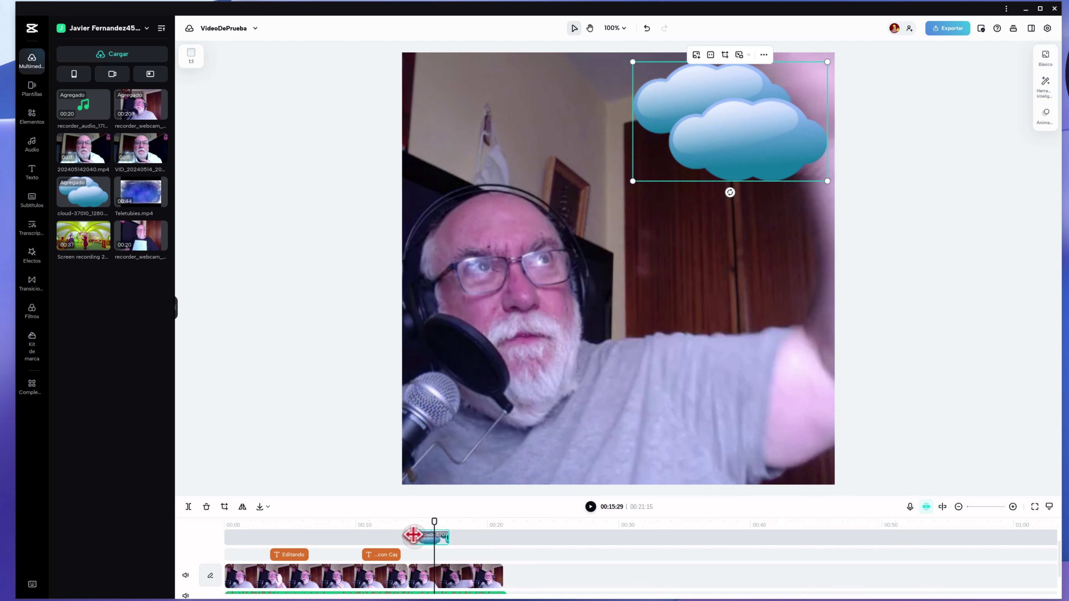
pyautogui.moveTo(415, 538); pyautogui.dragTo(401, 522)
pyautogui.click(415, 542)
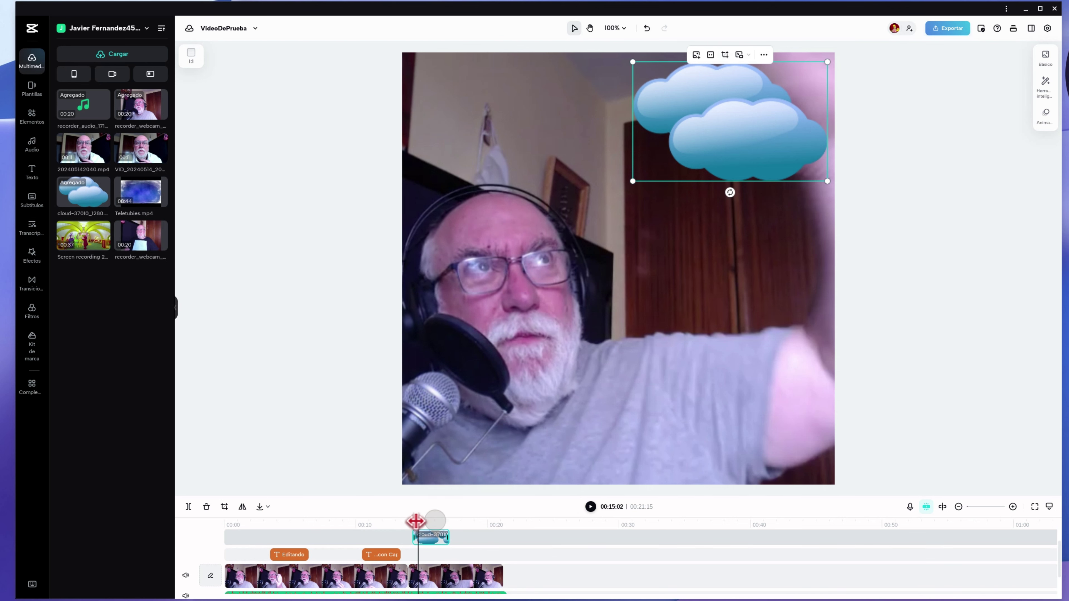
pyautogui.click(590, 506)
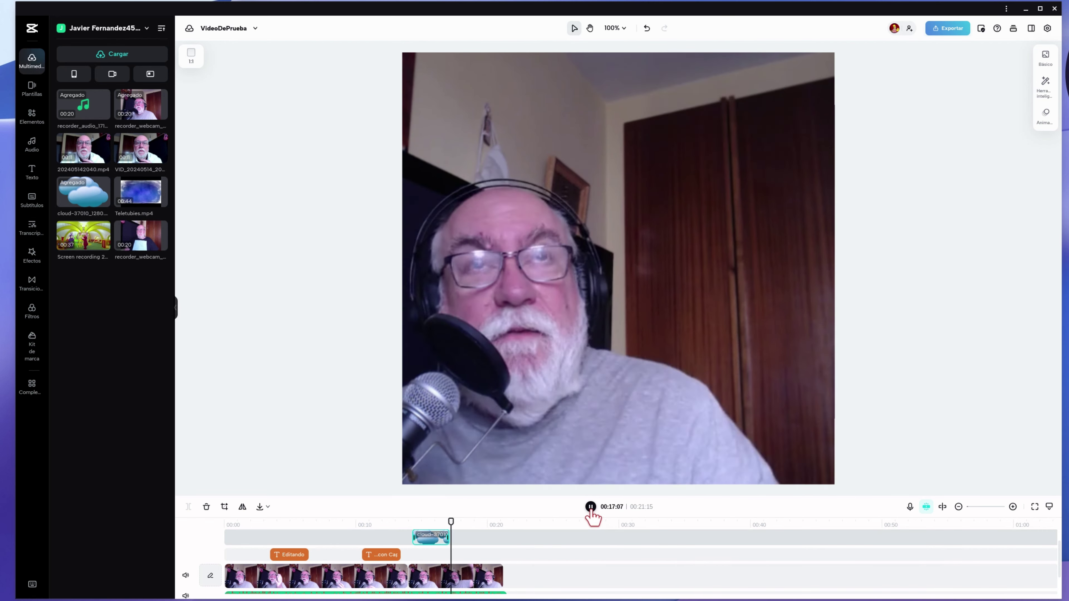
pyautogui.click(591, 507)
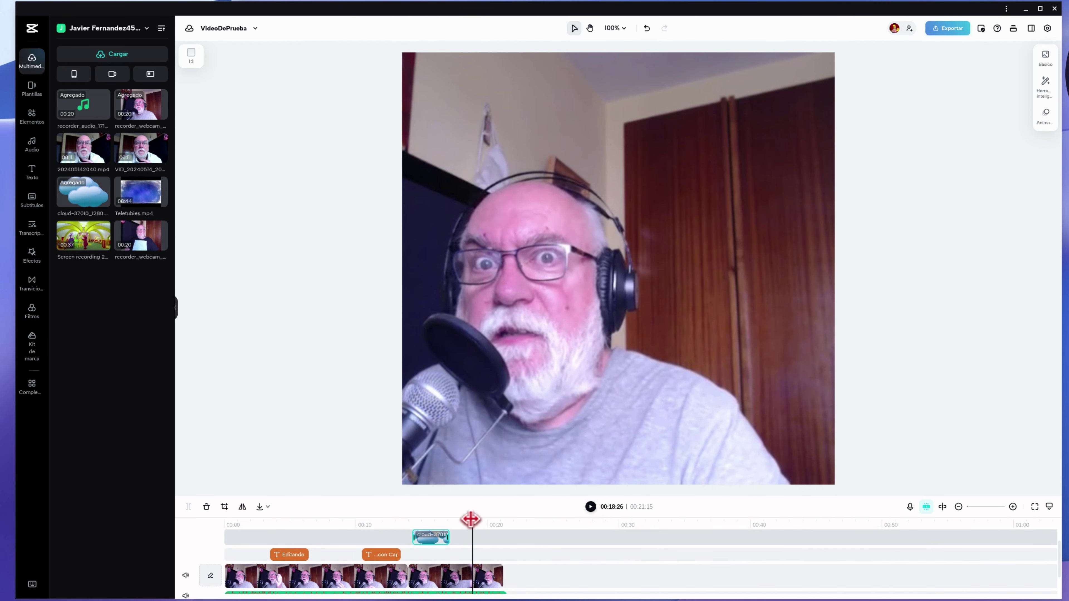
pyautogui.moveTo(471, 521); pyautogui.dragTo(449, 520)
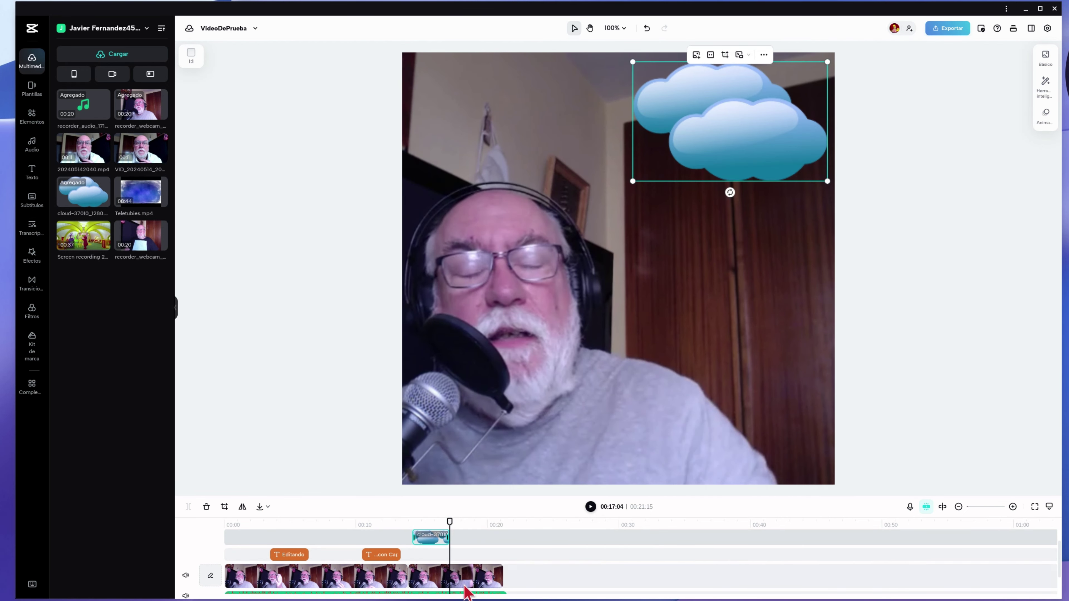
# Split the last webcam clip at about 17 seconds.
pyautogui.click(463, 578)
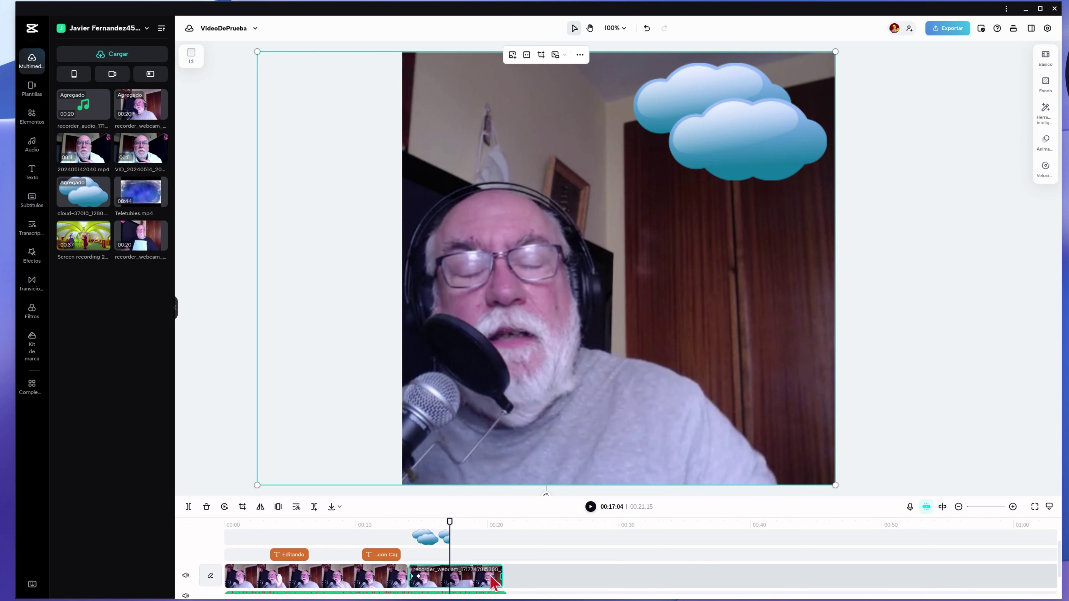
pyautogui.scroll(-1, 590, 556)
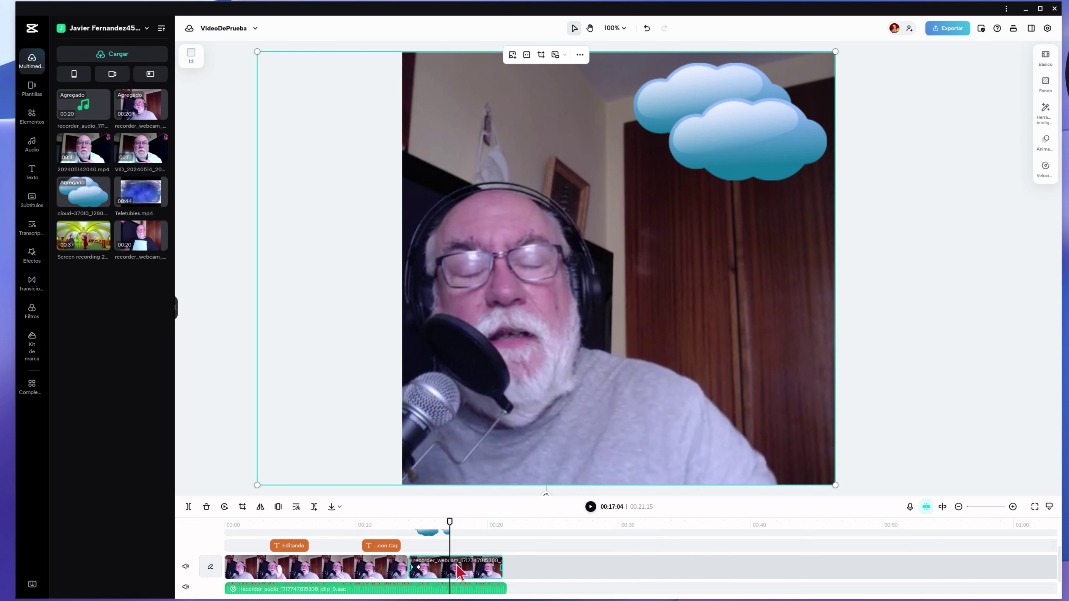
pyautogui.scroll(1, 463, 574)
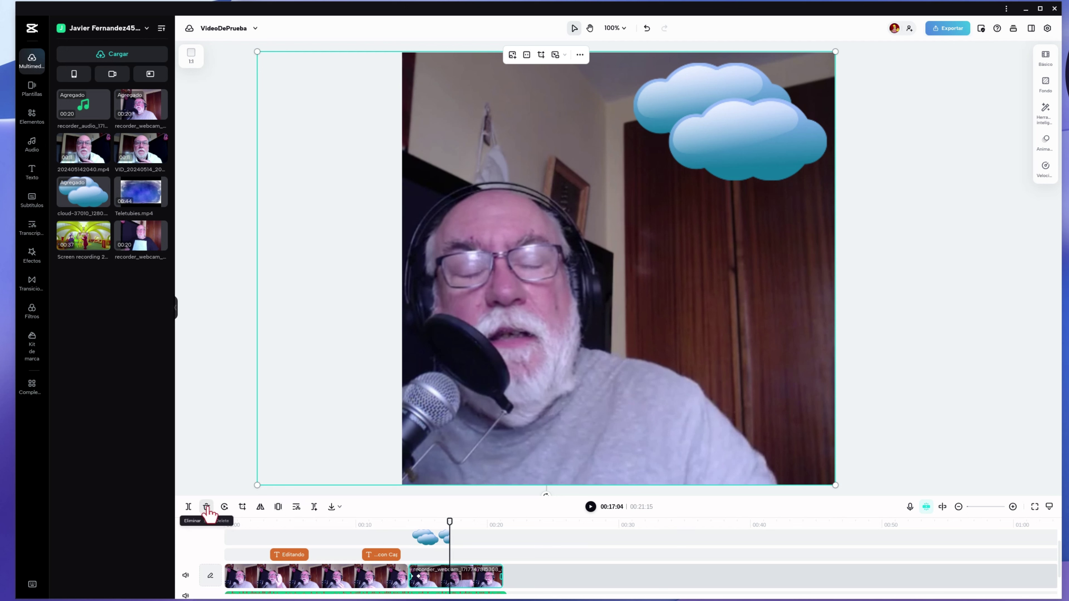
pyautogui.click(190, 508)
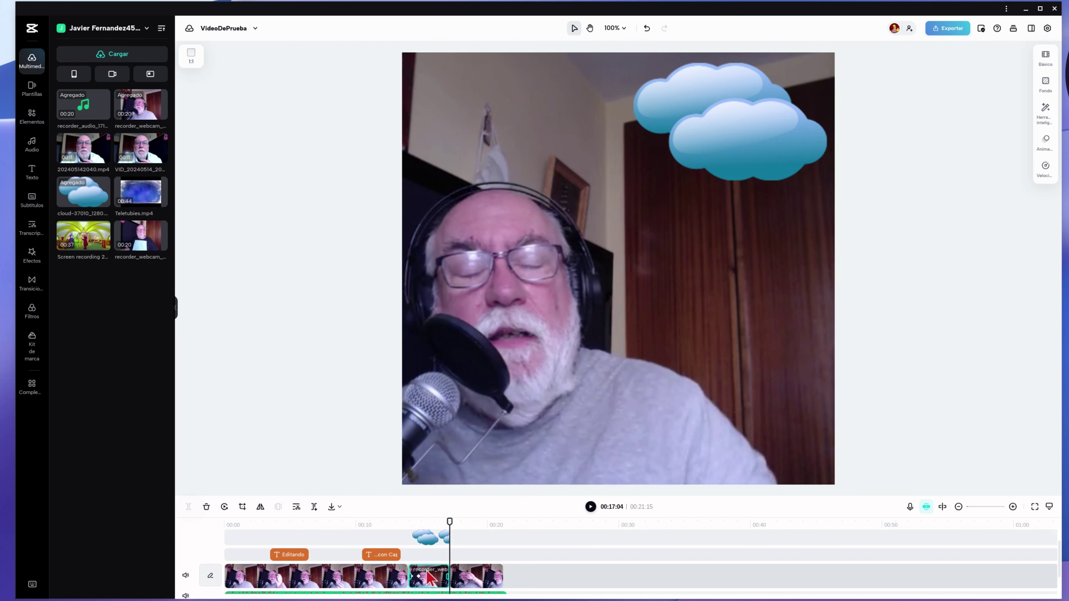
# Shift the final webcam piece's video right and up in the frame.
pyautogui.click(472, 587)
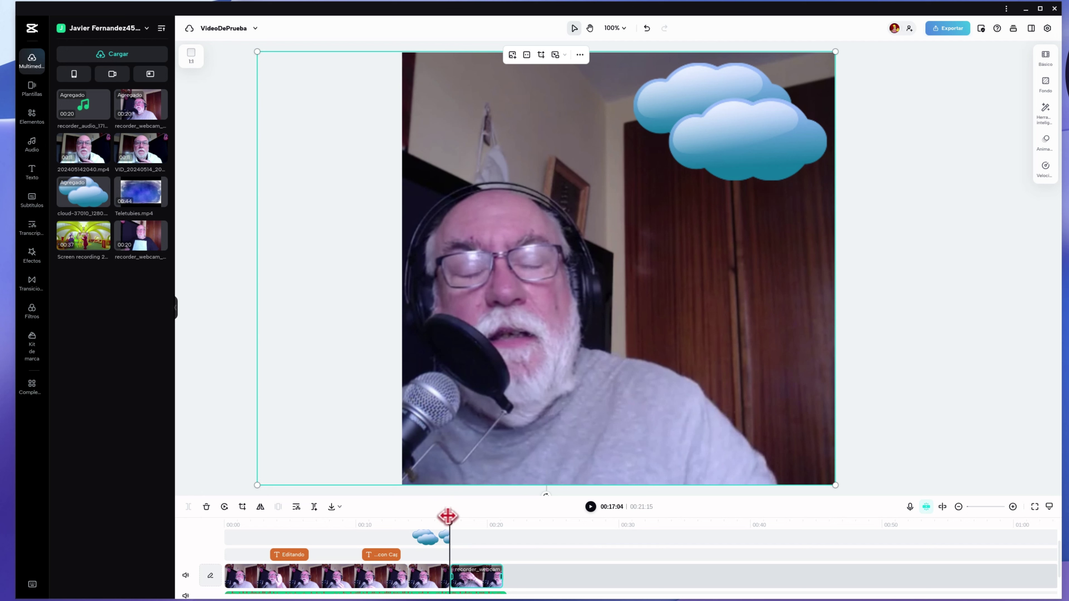
pyautogui.moveTo(448, 523); pyautogui.dragTo(453, 522)
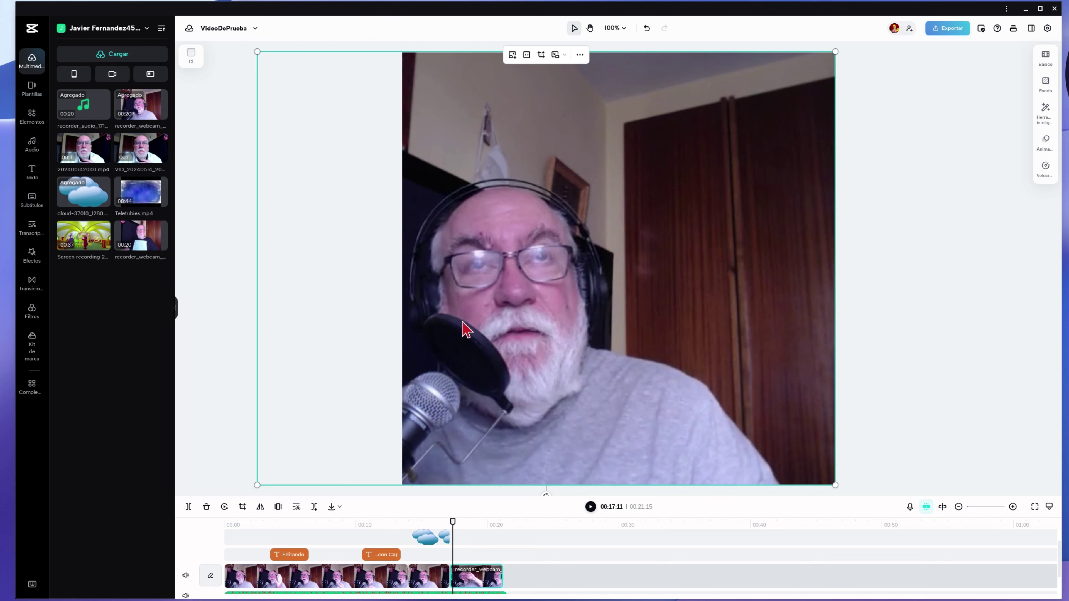
pyautogui.moveTo(484, 341)
pyautogui.mouseDown()
pyautogui.moveTo(566, 314)
pyautogui.moveTo(599, 335)
pyautogui.moveTo(527, 337)
pyautogui.moveTo(551, 337)
pyautogui.mouseUp()
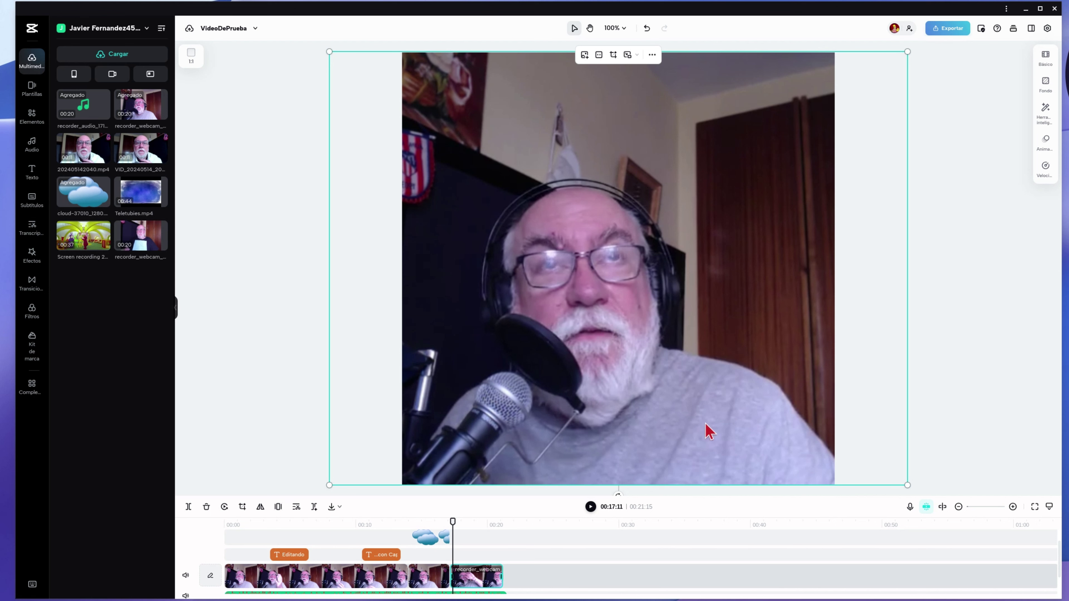
pyautogui.moveTo(452, 521)
pyautogui.mouseDown()
pyautogui.moveTo(323, 521)
pyautogui.moveTo(217, 547)
pyautogui.mouseUp()
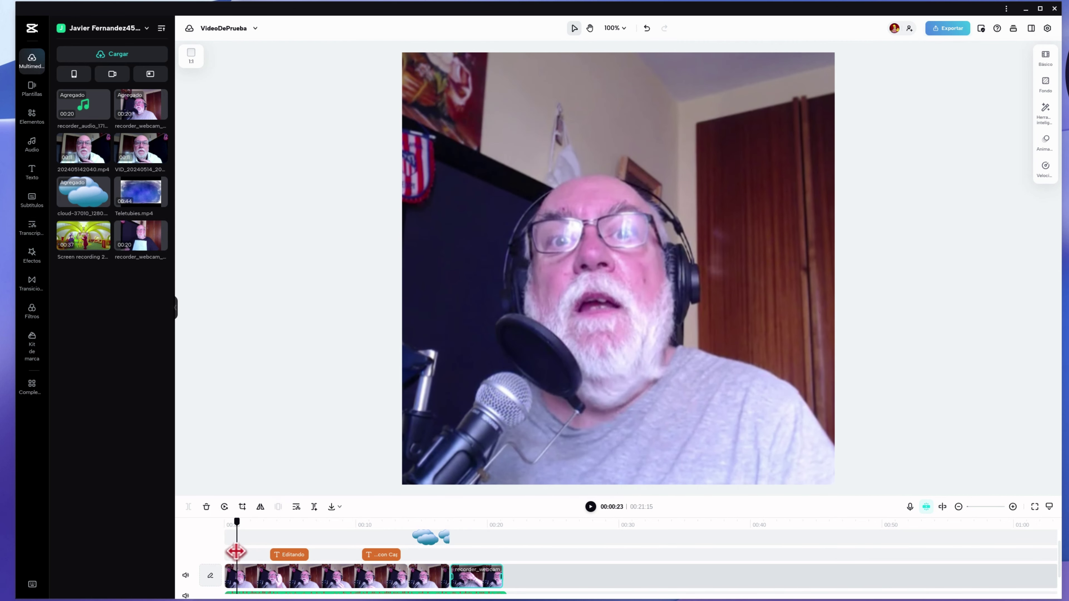
pyautogui.click(591, 507)
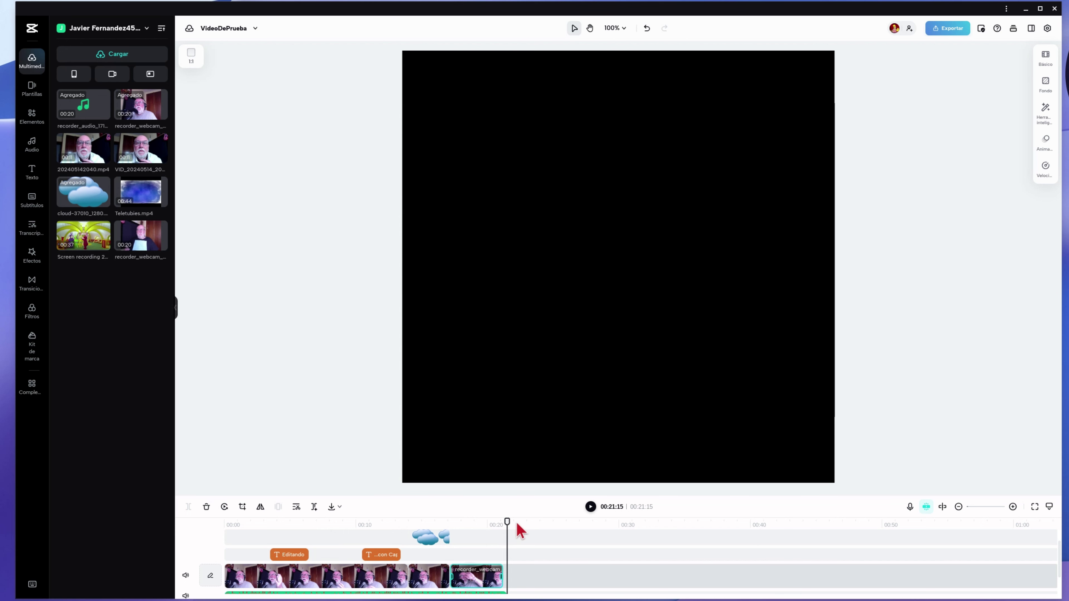
pyautogui.click(475, 524)
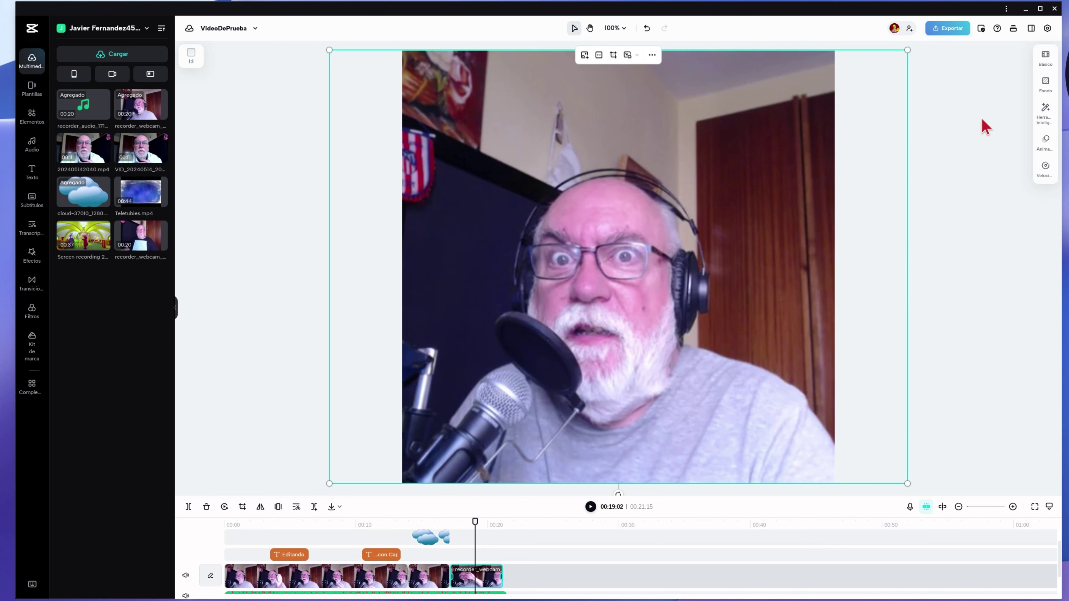
# Turn on Eliminación automática for the final webcam piece, then scrub back to review.
pyautogui.click(1045, 85)
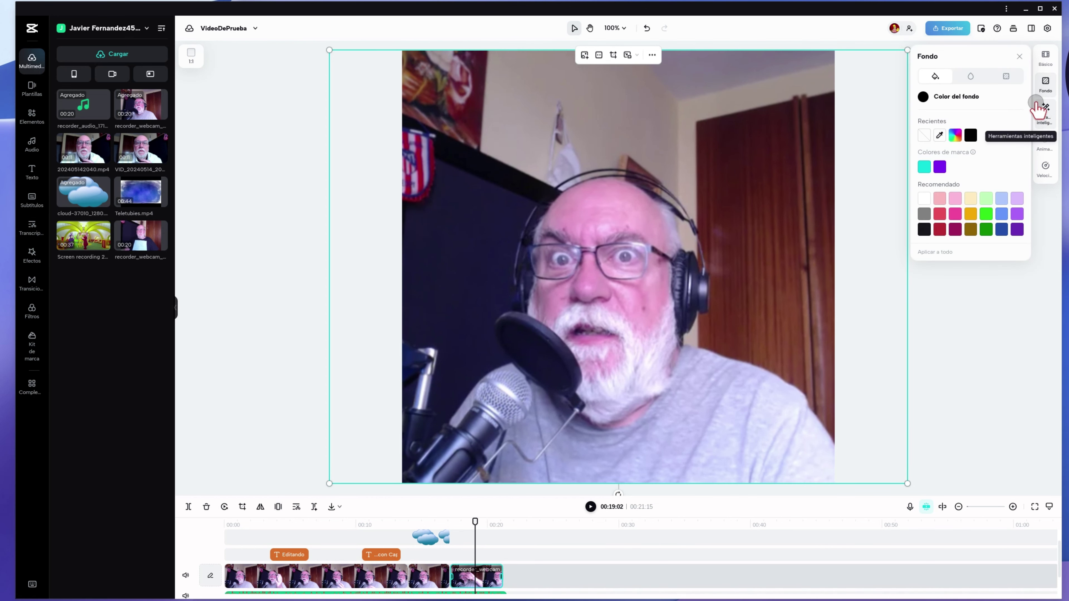
pyautogui.click(1044, 112)
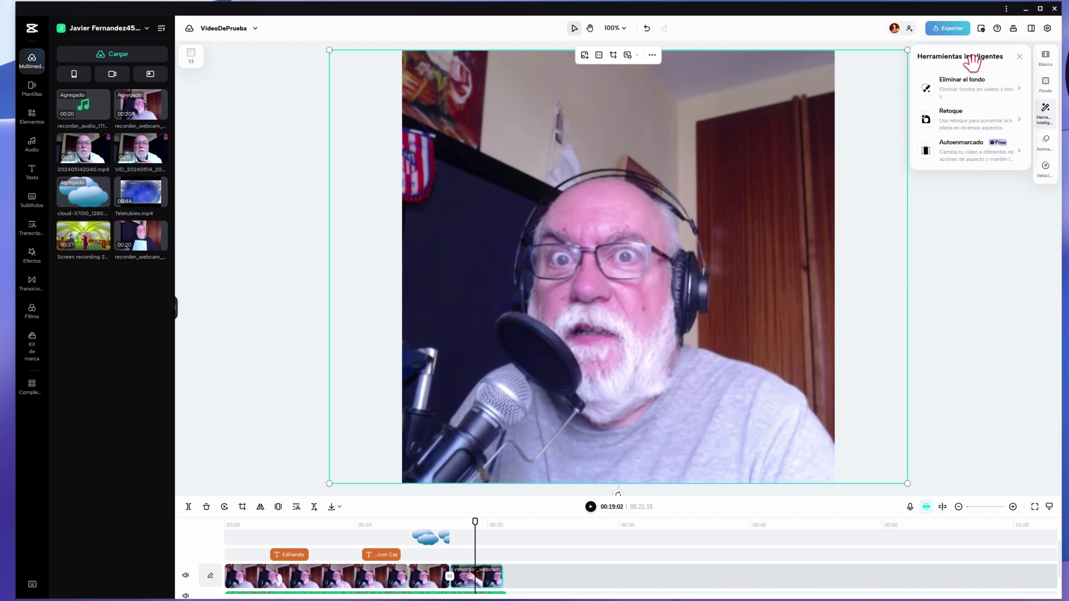
pyautogui.click(959, 100)
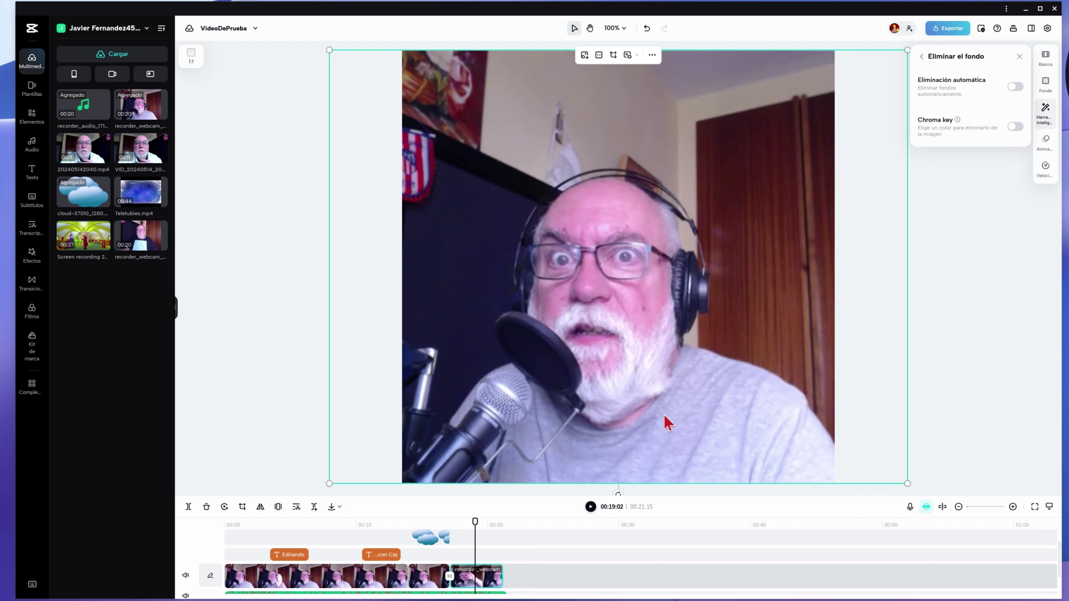
pyautogui.click(1015, 87)
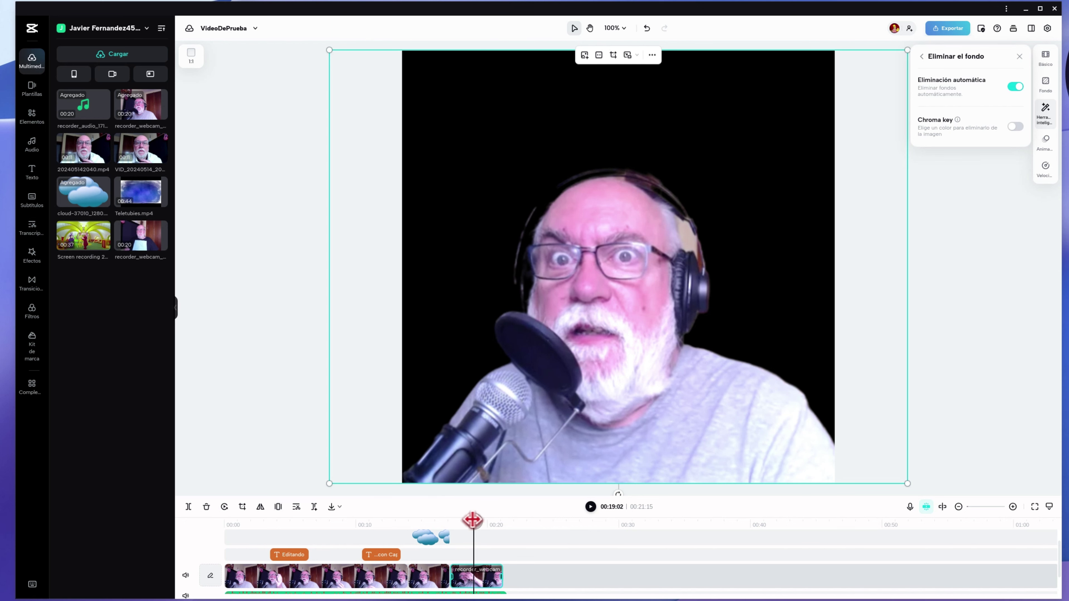
pyautogui.moveTo(475, 517); pyautogui.dragTo(424, 522)
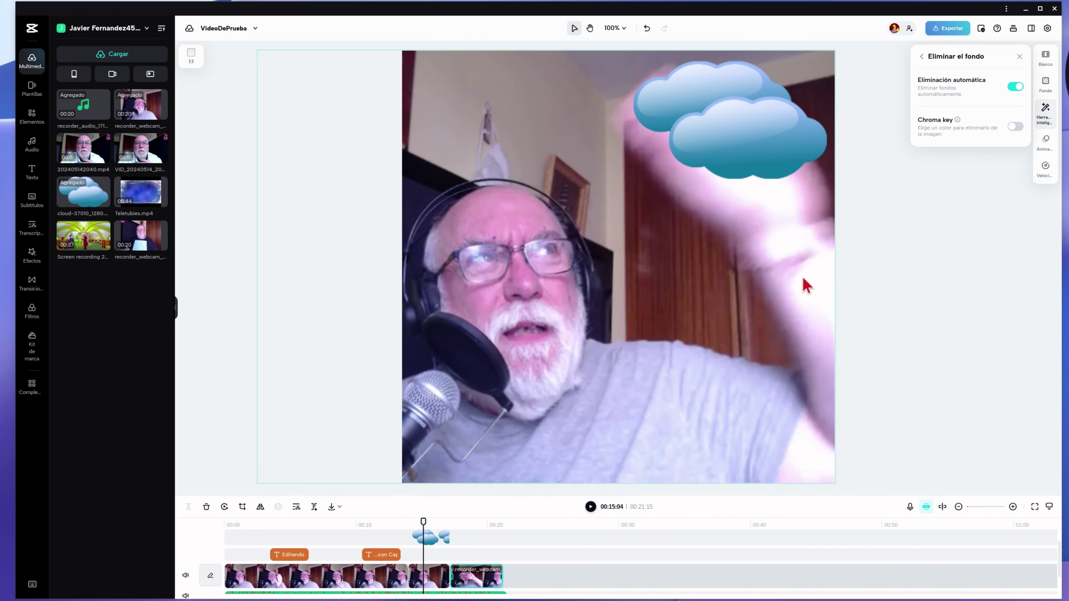
pyautogui.moveTo(423, 528); pyautogui.dragTo(388, 523)
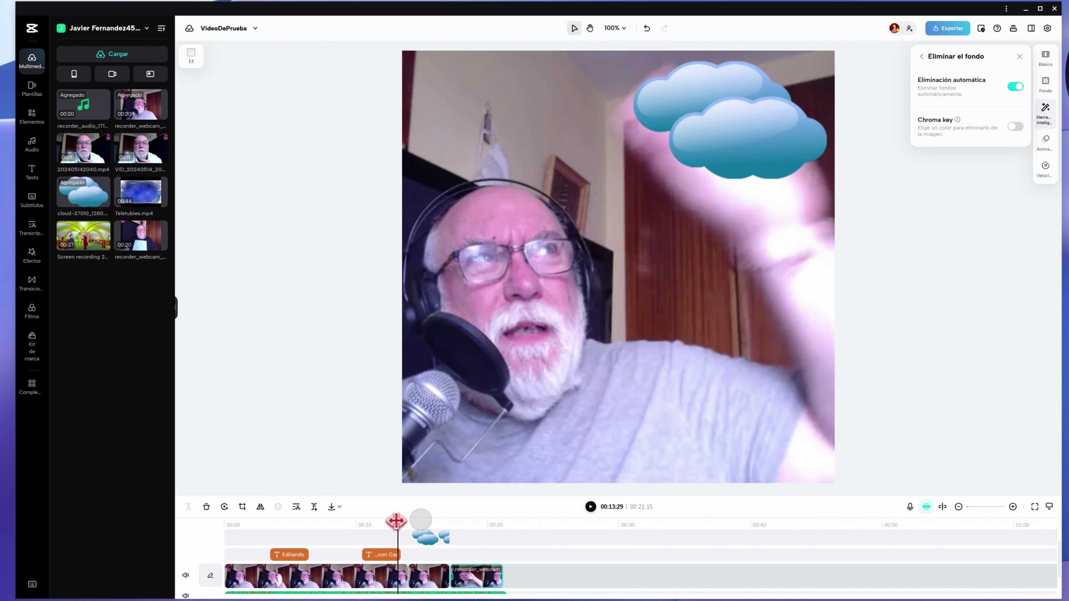
pyautogui.click(1018, 57)
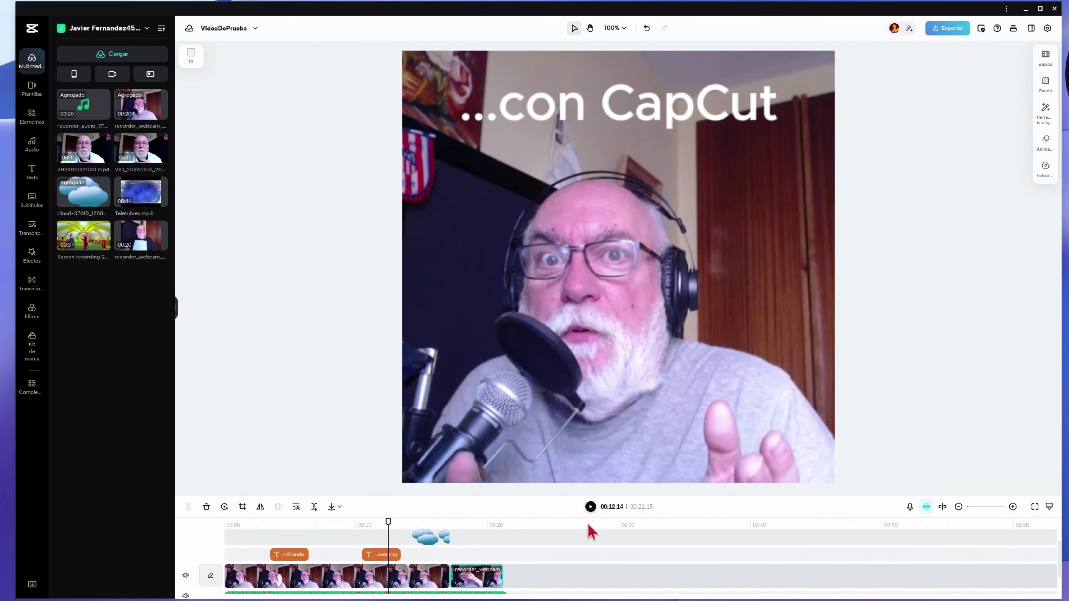
pyautogui.click(590, 508)
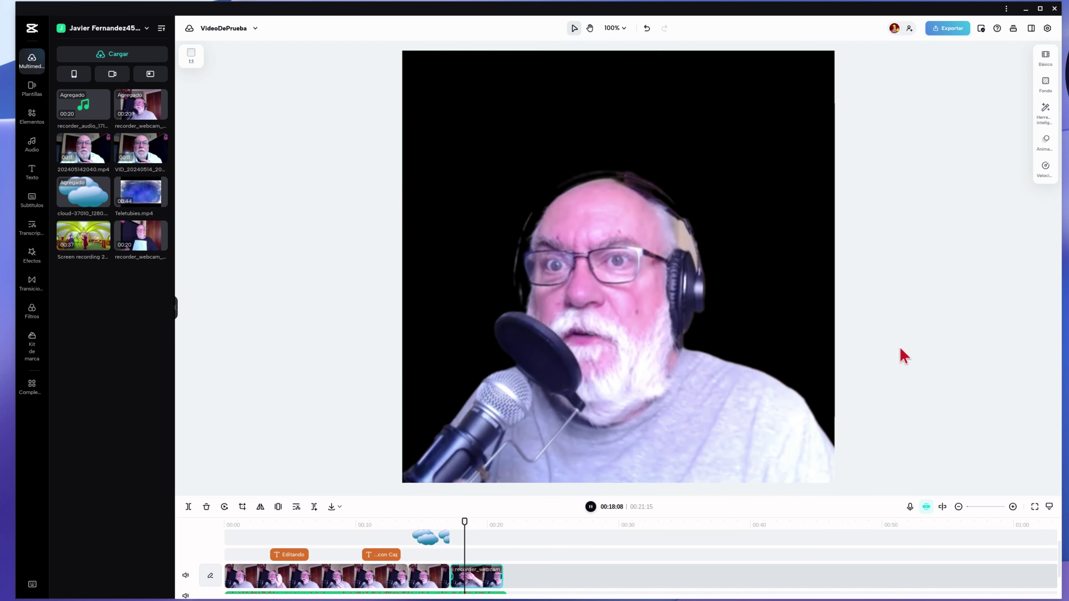
pyautogui.click(591, 506)
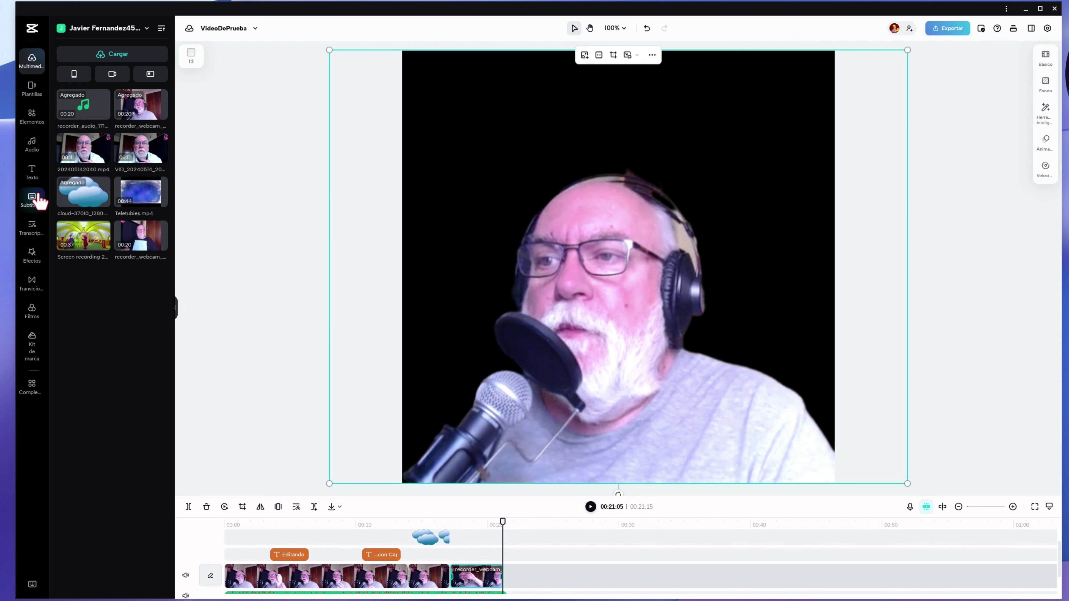
# Open the Elementos stock videos and browse the full Recomendado collection.
pyautogui.click(29, 121)
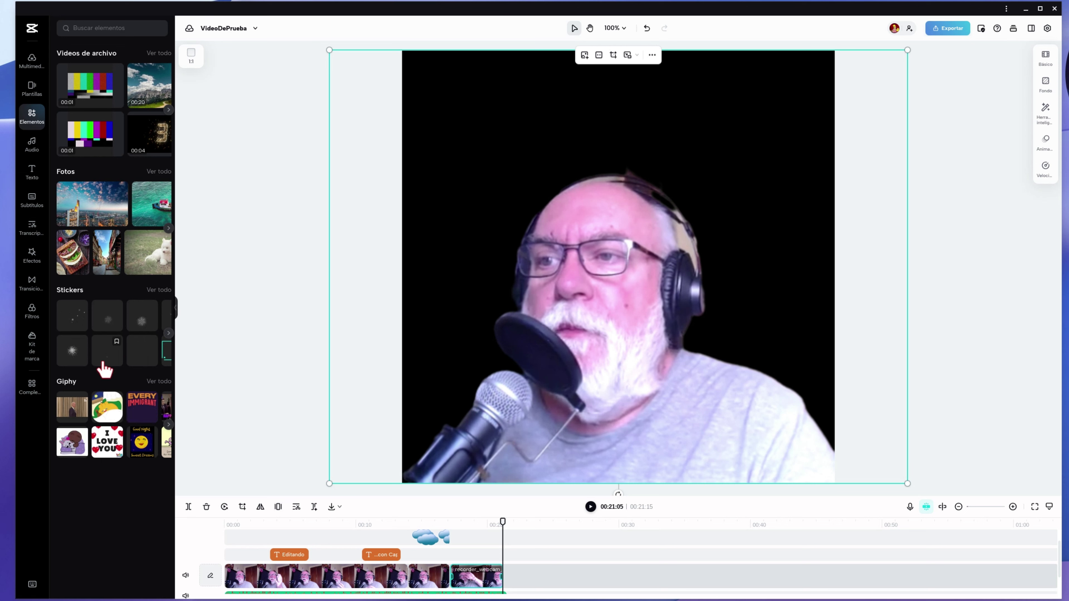
pyautogui.click(158, 53)
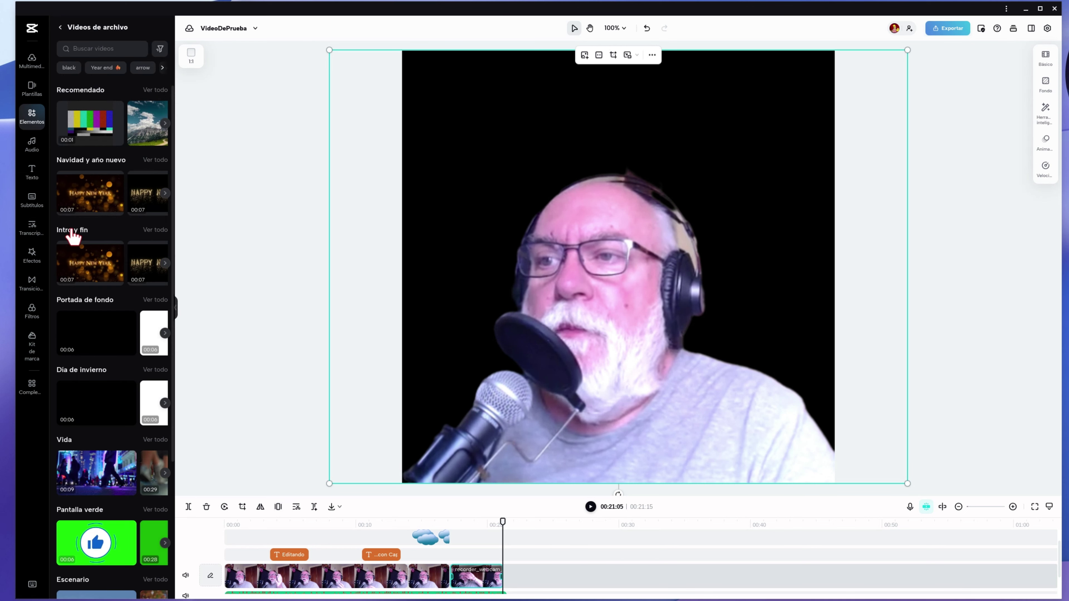
pyautogui.click(164, 123)
pyautogui.click(164, 125)
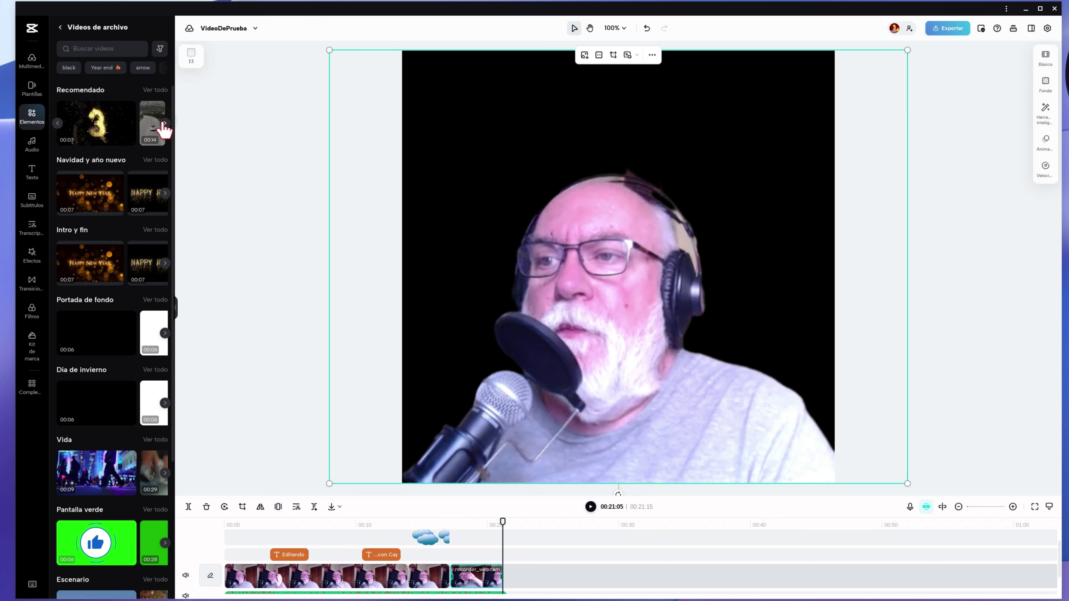
pyautogui.click(162, 123)
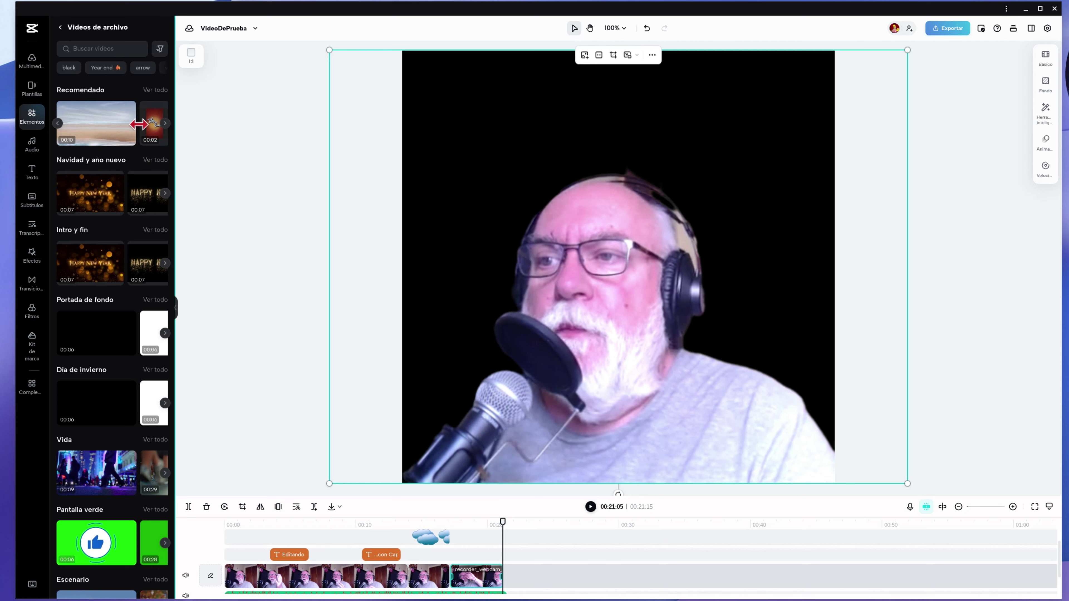
pyautogui.click(165, 124)
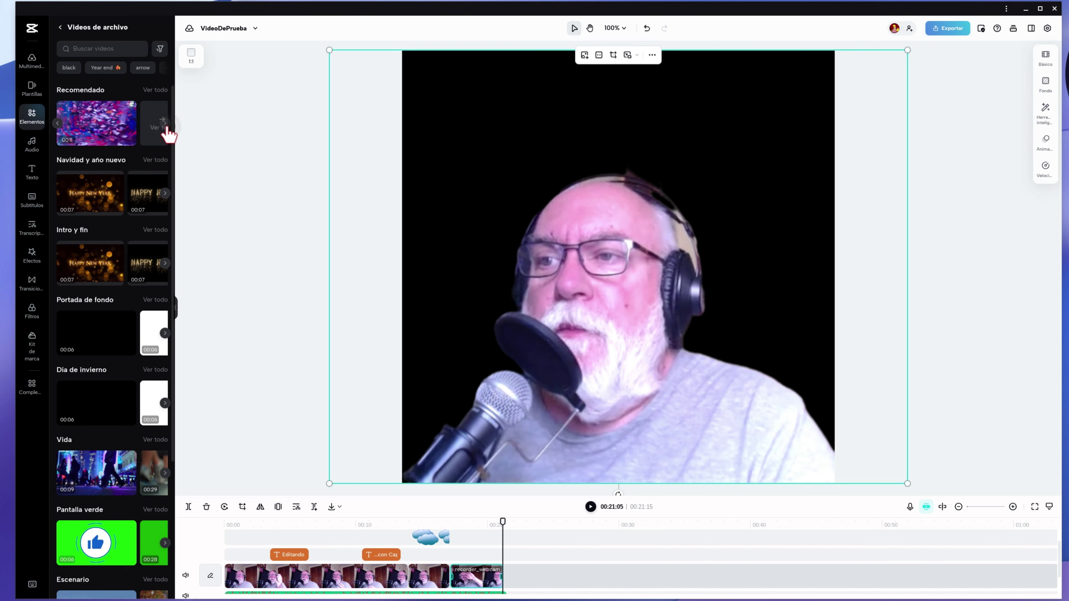
pyautogui.click(166, 124)
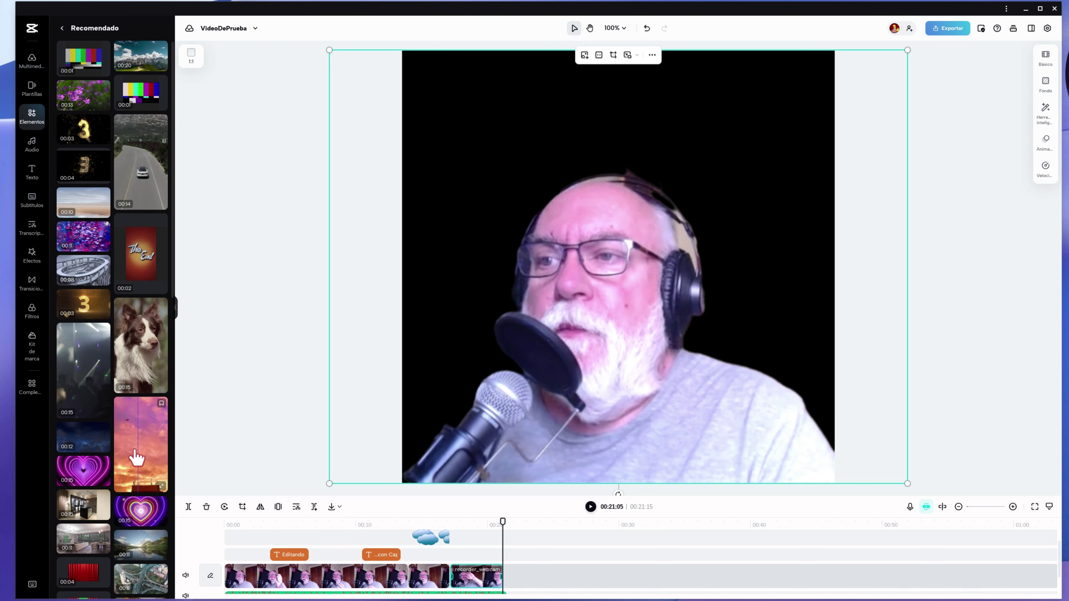
pyautogui.scroll(-1, 129, 405)
pyautogui.scroll(-3, 129, 406)
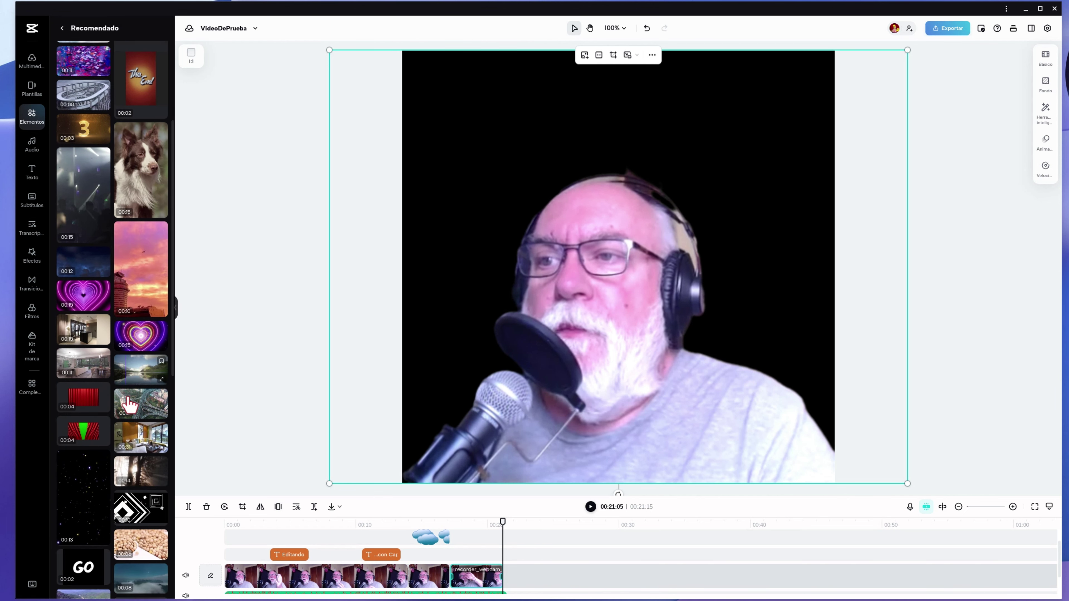
pyautogui.scroll(-2, 126, 425)
pyautogui.scroll(-1, 123, 448)
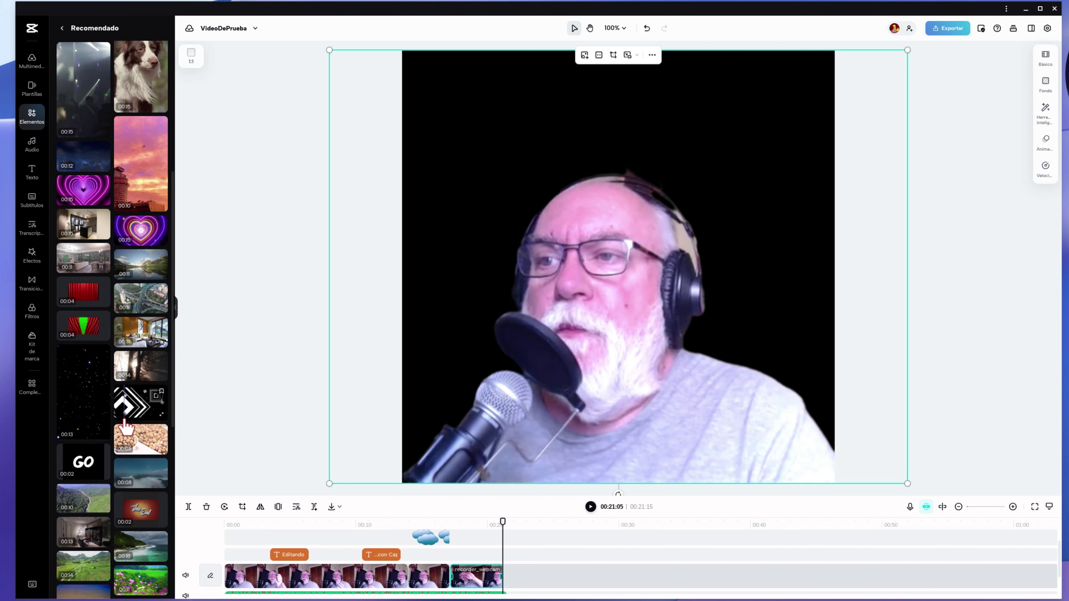
pyautogui.scroll(-1, 121, 453)
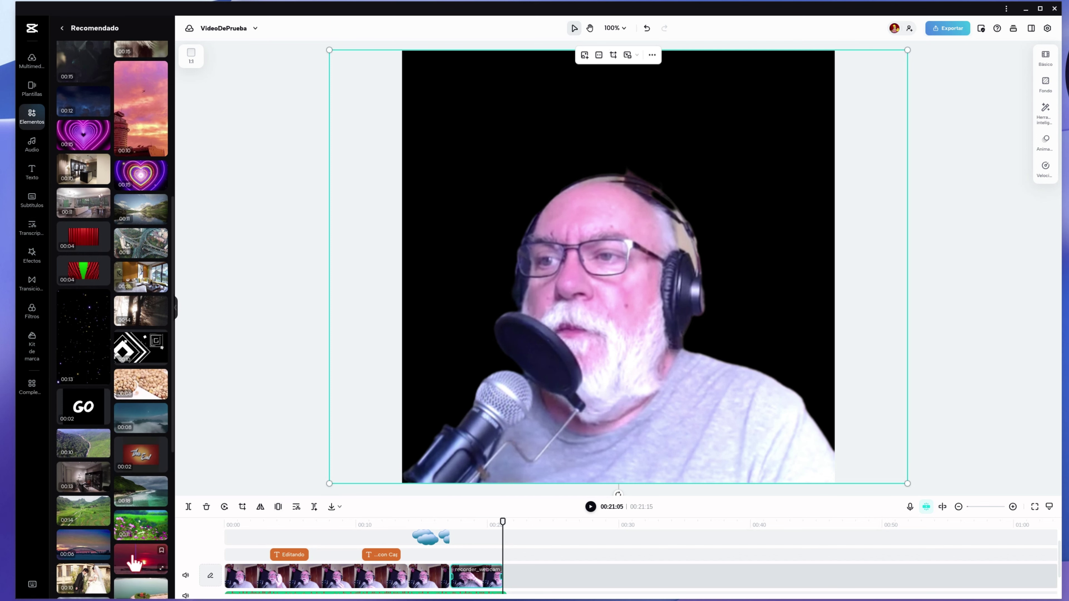
pyautogui.scroll(-2, 105, 474)
pyautogui.scroll(-2, 105, 474)
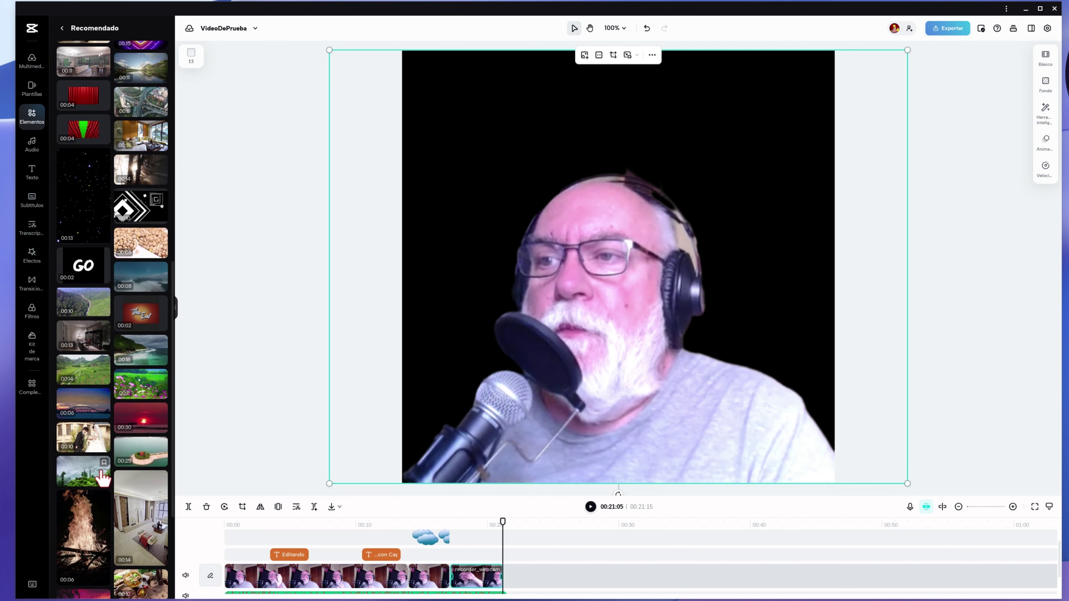
pyautogui.scroll(-1, 105, 476)
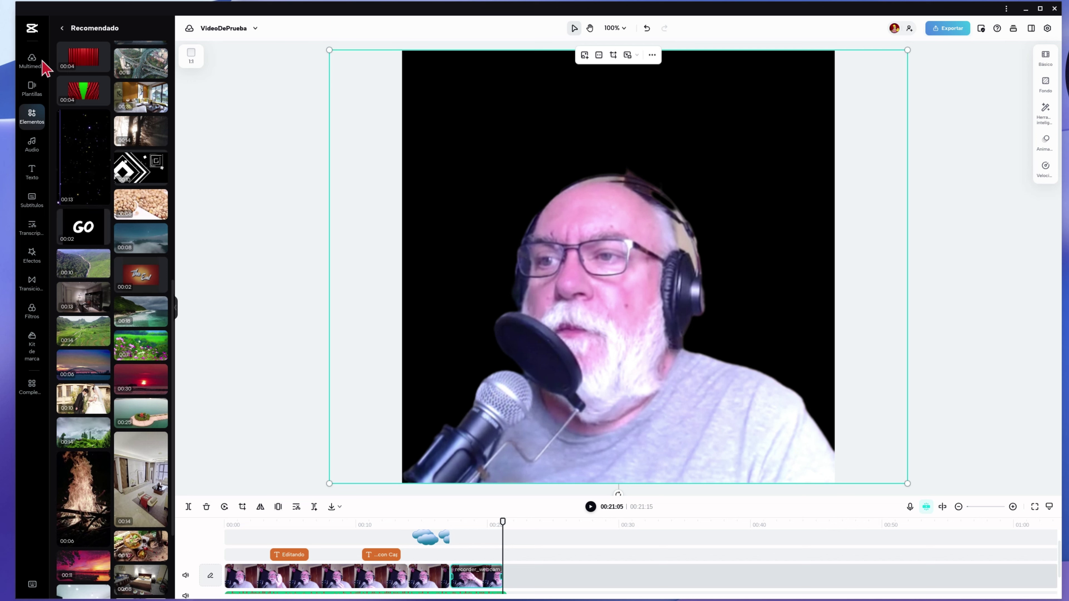
# Return to the categories and page the Escenario carousel to the green mountain clip.
pyautogui.click(62, 29)
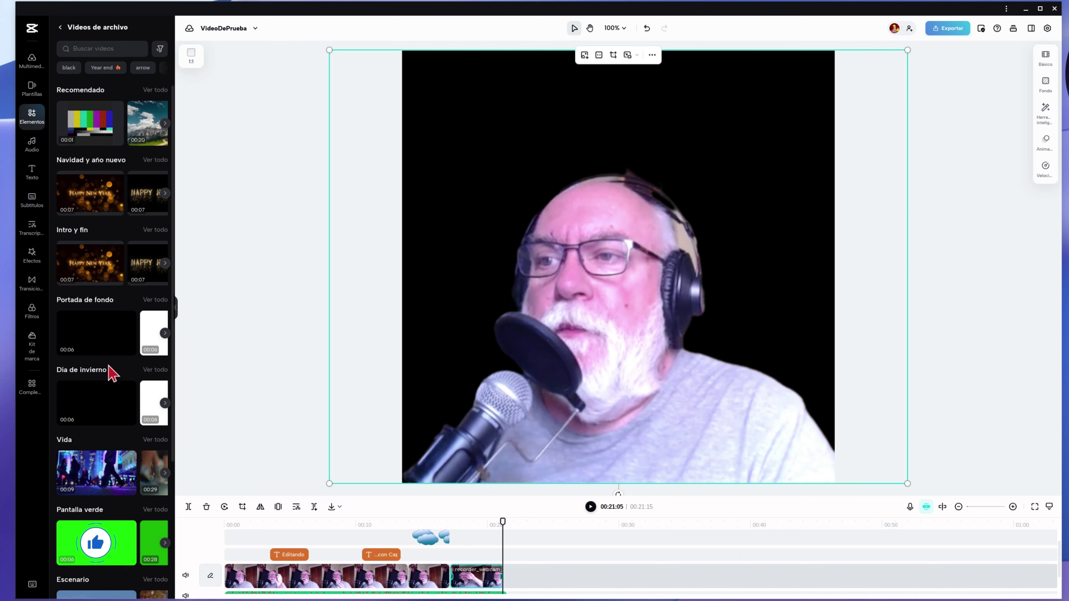
pyautogui.scroll(-1, 91, 381)
pyautogui.scroll(-3, 88, 410)
pyautogui.scroll(-1, 90, 393)
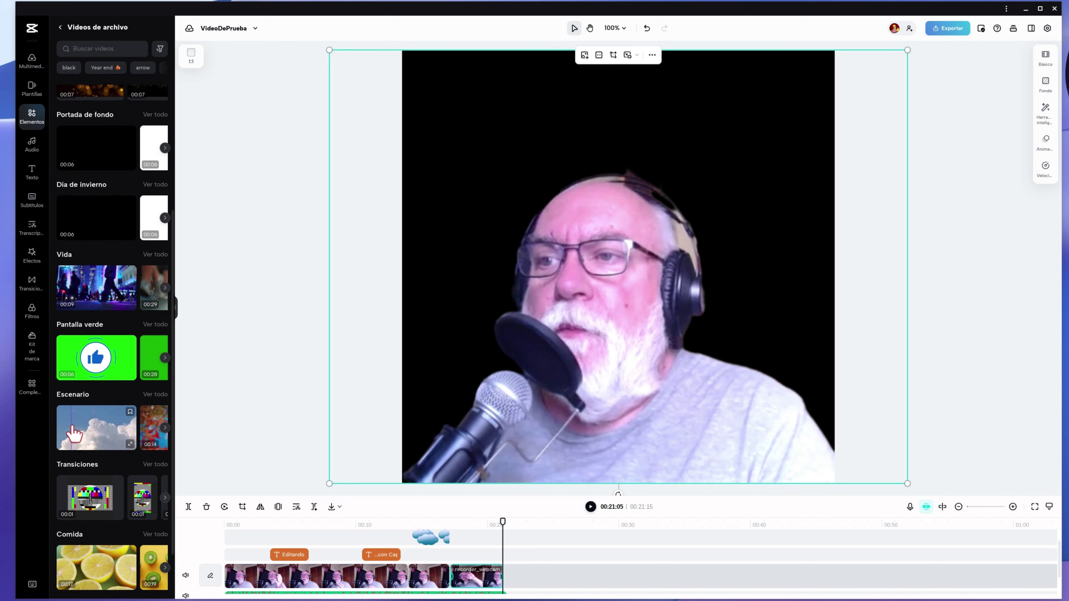
pyautogui.click(165, 427)
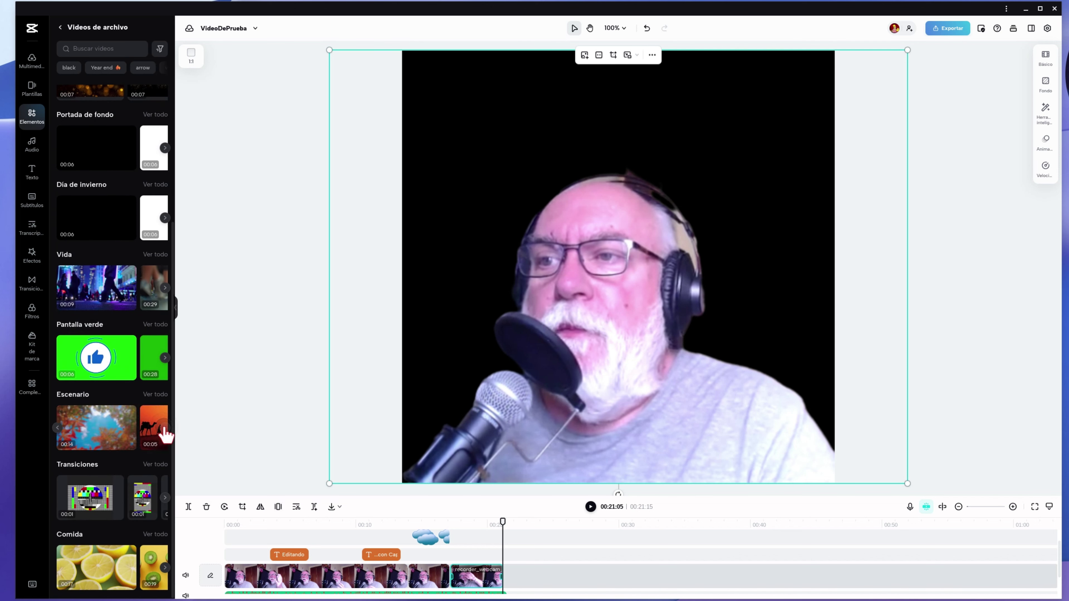
pyautogui.click(164, 427)
pyautogui.click(165, 427)
pyautogui.click(165, 427)
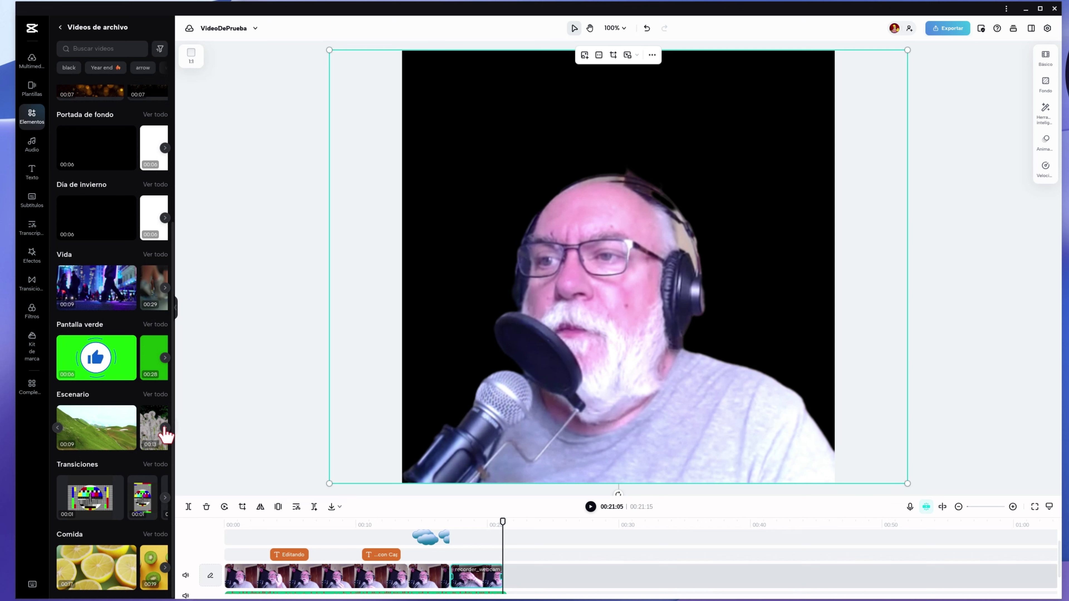
pyautogui.click(165, 427)
pyautogui.click(164, 427)
pyautogui.click(165, 427)
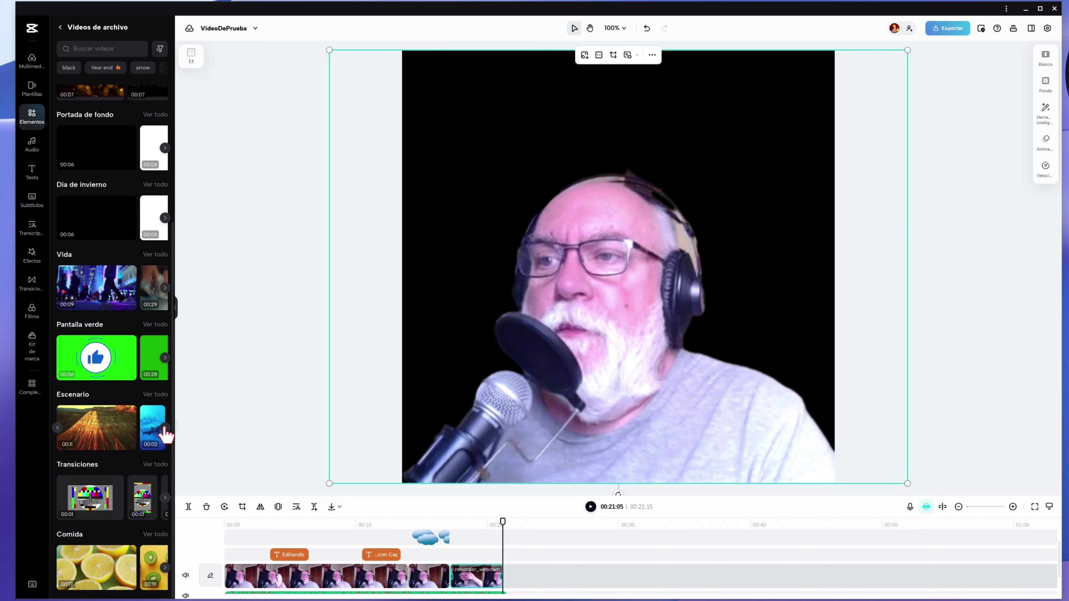
pyautogui.click(165, 427)
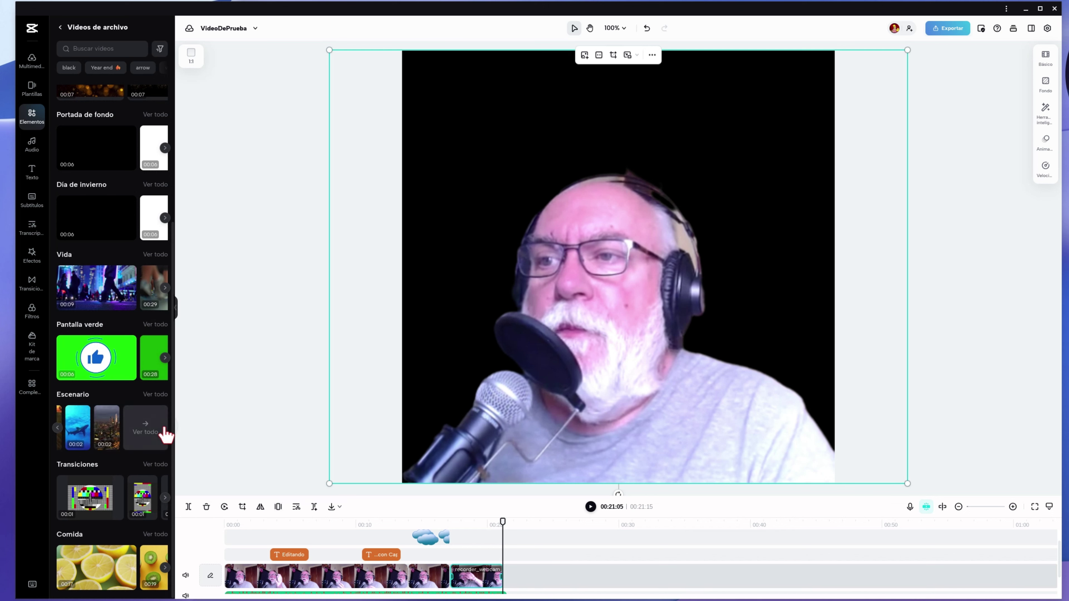
pyautogui.click(58, 427)
pyautogui.click(57, 427)
pyautogui.click(58, 427)
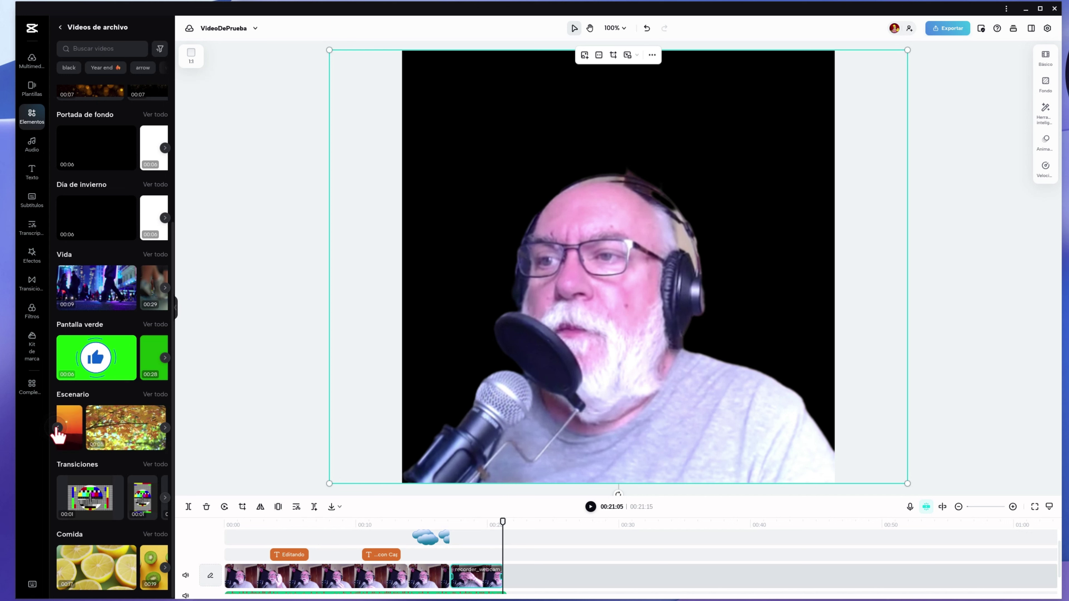
pyautogui.click(166, 430)
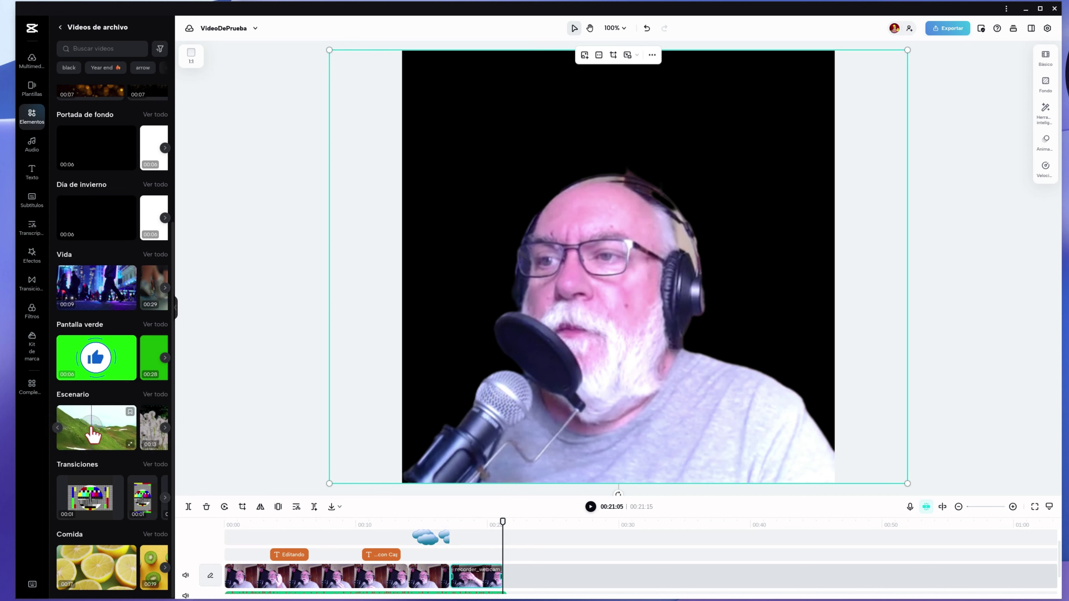
# Overlay the mountain clip at 00:17, stretch it over the canvas, and trim it to the video's end.
pyautogui.moveTo(92, 433); pyautogui.dragTo(470, 546)
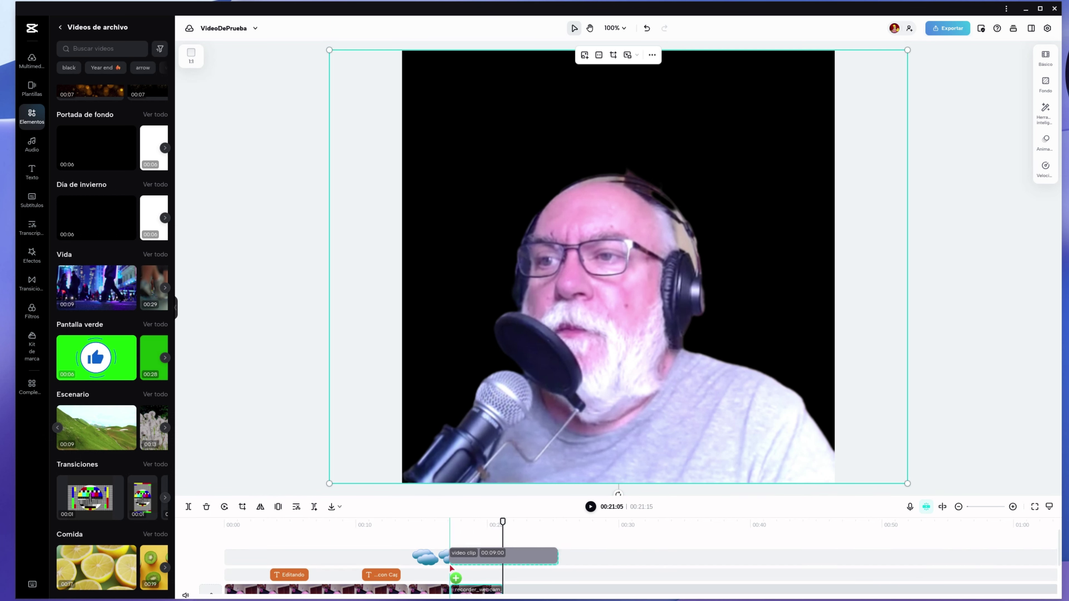
pyautogui.moveTo(470, 546); pyautogui.dragTo(452, 566)
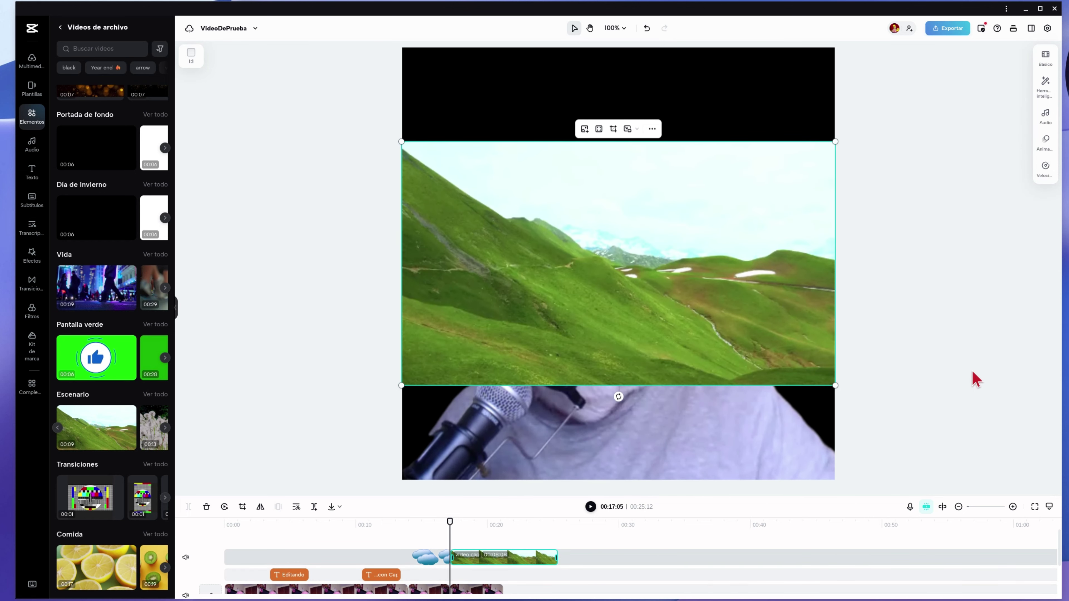
pyautogui.scroll(-2, 967, 386)
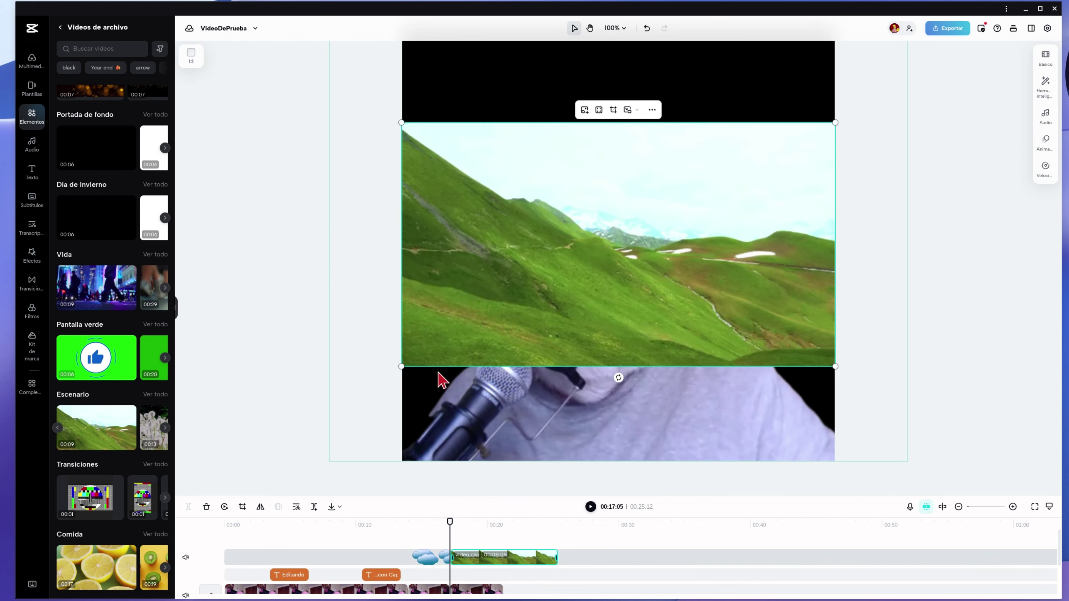
pyautogui.moveTo(401, 367); pyautogui.dragTo(248, 498)
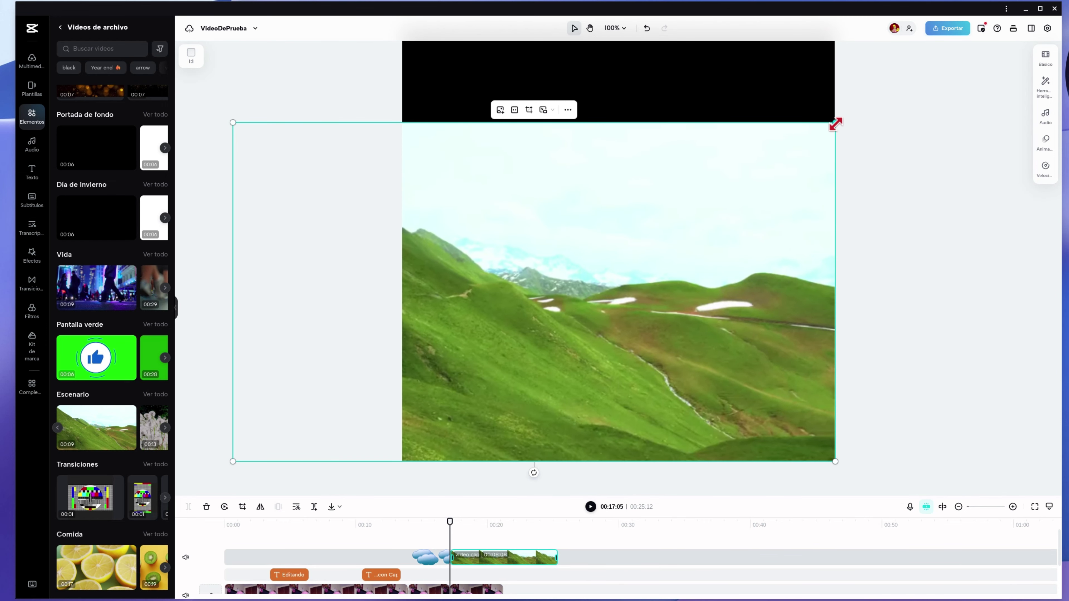
pyautogui.moveTo(835, 123); pyautogui.dragTo(961, 4)
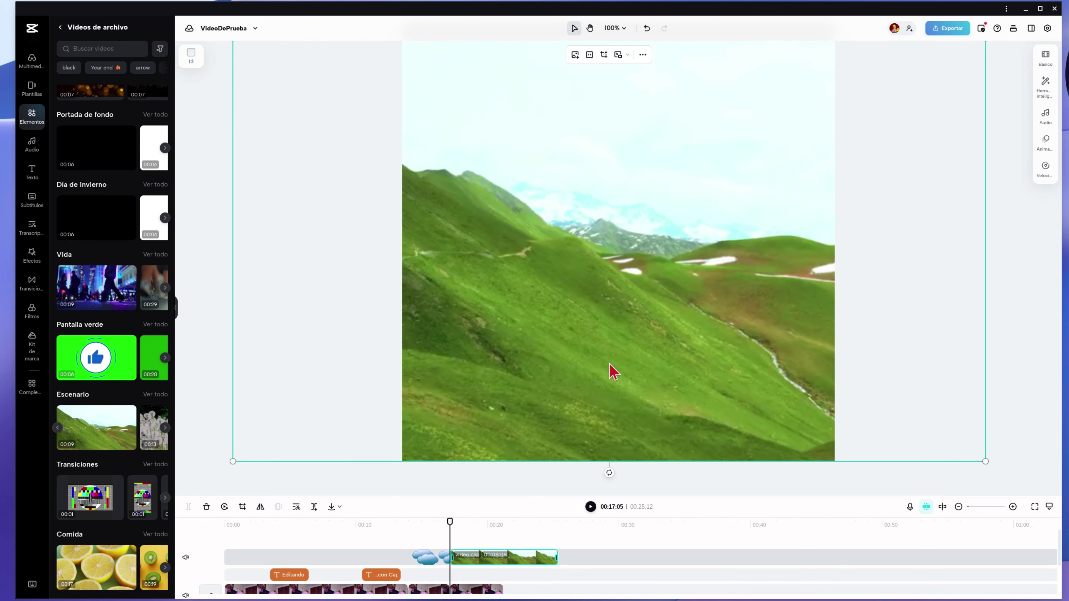
pyautogui.moveTo(613, 371)
pyautogui.mouseDown()
pyautogui.moveTo(488, 375)
pyautogui.moveTo(460, 365)
pyautogui.mouseUp()
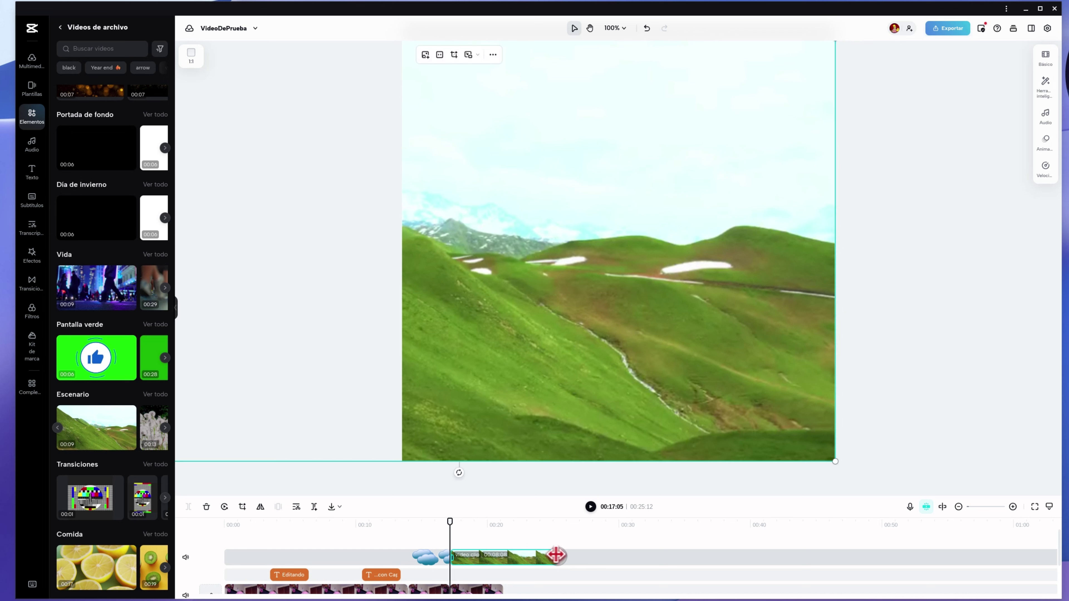
pyautogui.moveTo(556, 555); pyautogui.dragTo(502, 563)
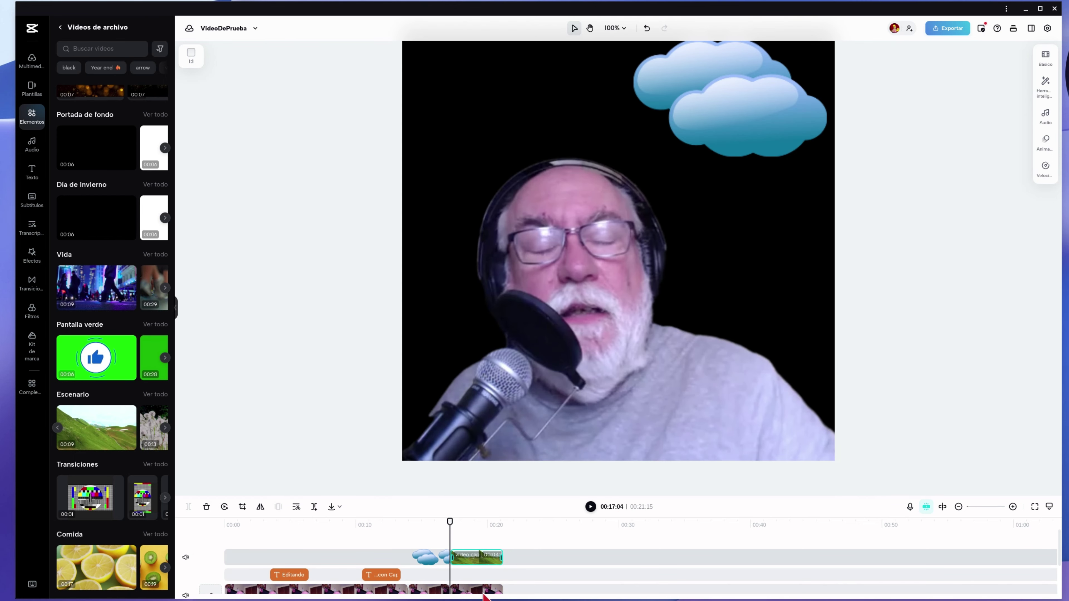
pyautogui.scroll(-1, 555, 573)
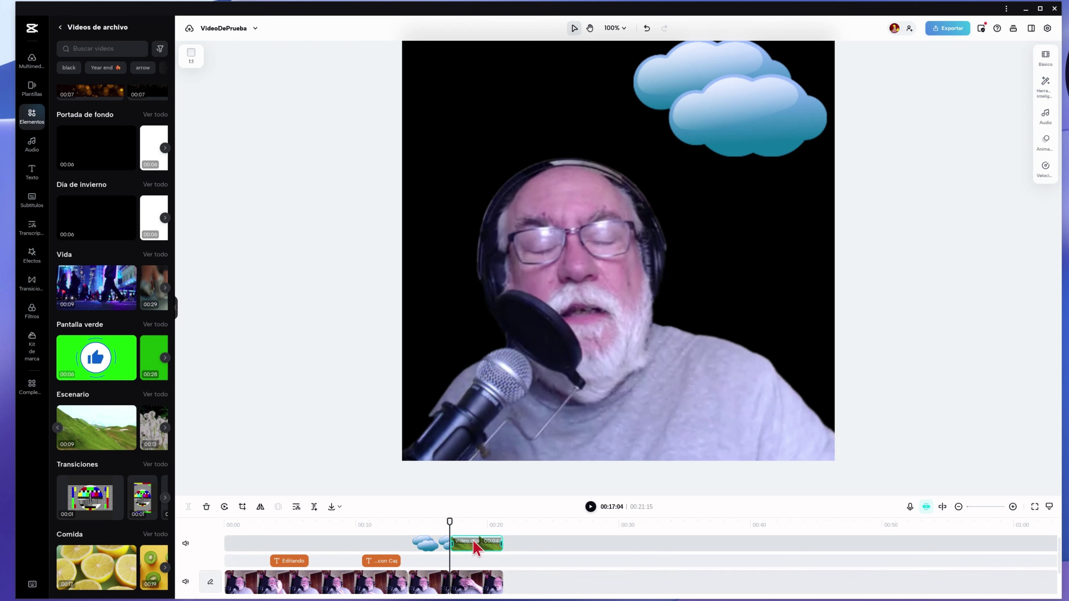
pyautogui.moveTo(450, 520); pyautogui.dragTo(193, 542)
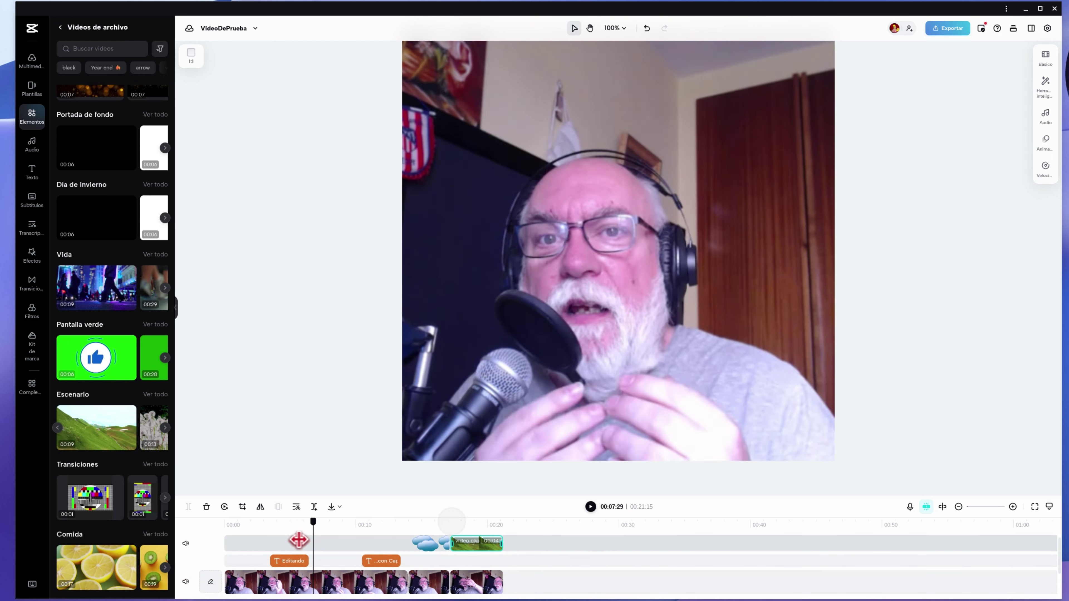
pyautogui.click(590, 507)
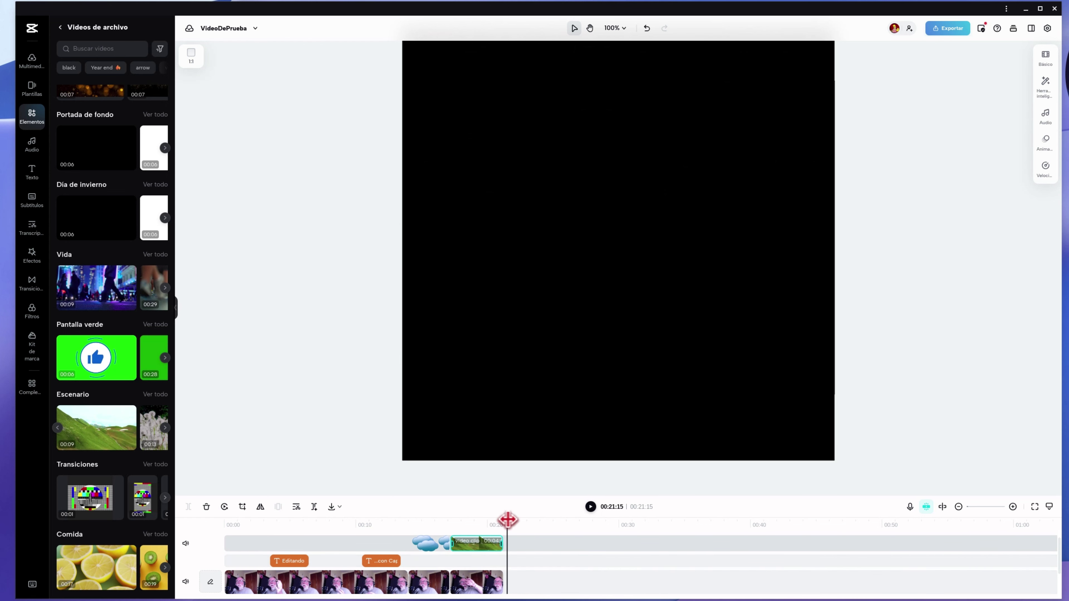
# Enlarge the timeline and drop the hillside clip onto the end of the main track.
pyautogui.moveTo(507, 520); pyautogui.dragTo(462, 521)
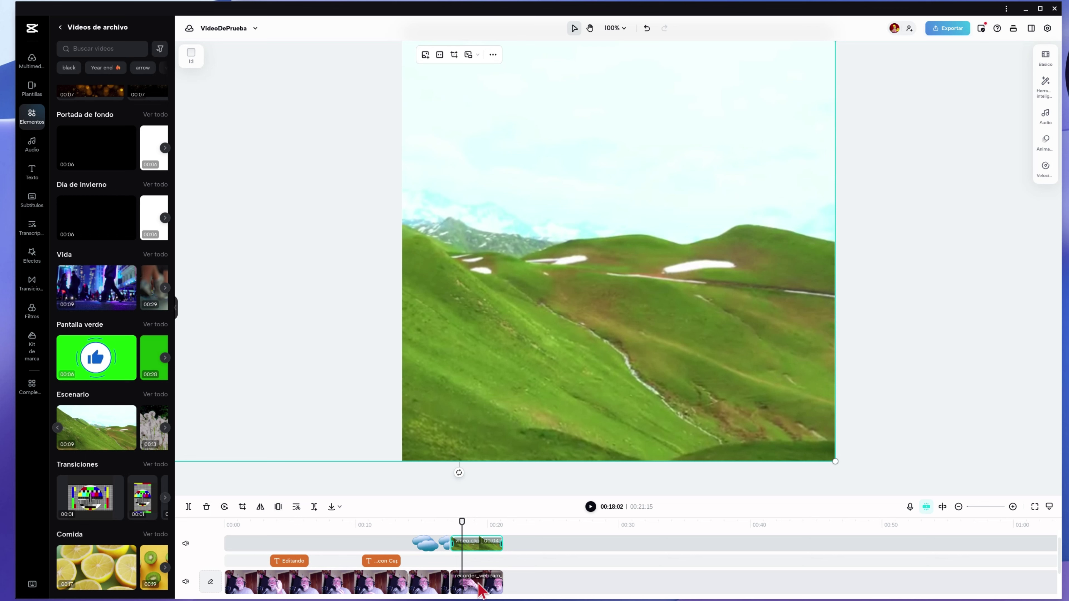
pyautogui.scroll(-1, 613, 560)
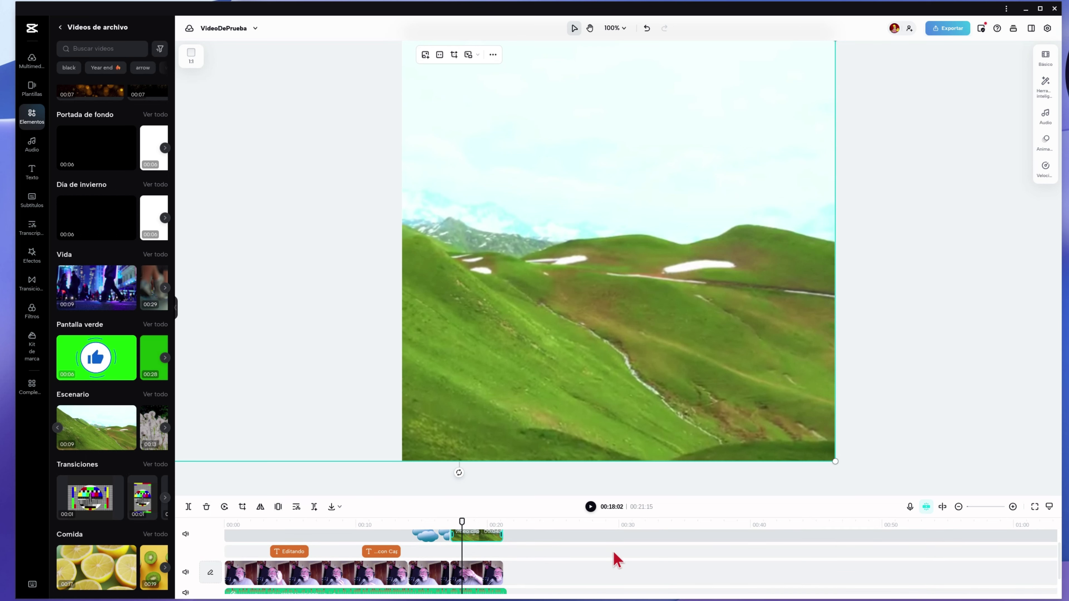
pyautogui.scroll(1, 612, 548)
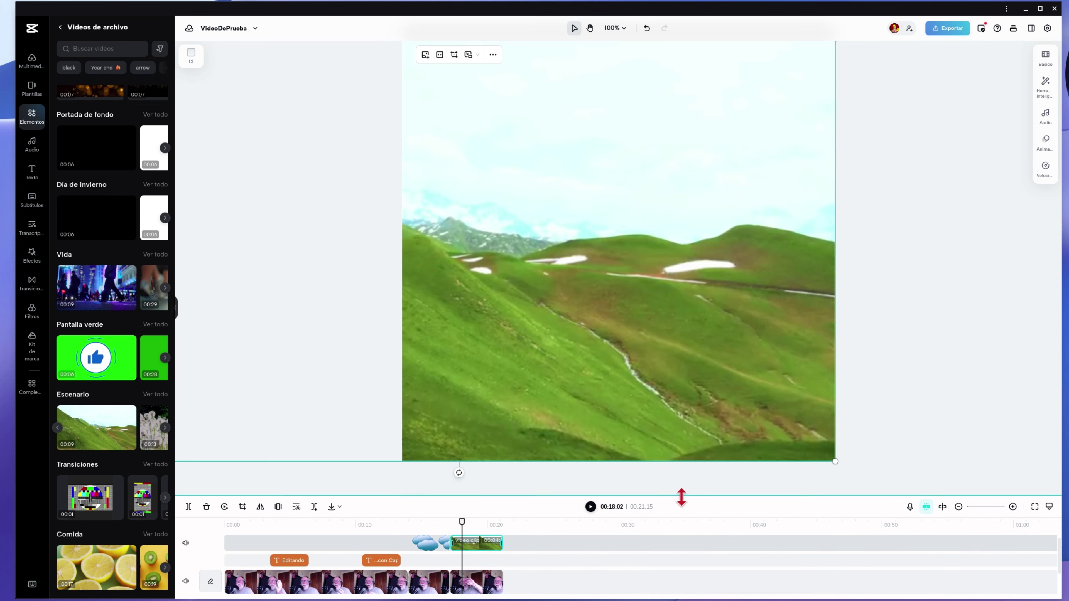
pyautogui.moveTo(671, 498); pyautogui.dragTo(672, 456)
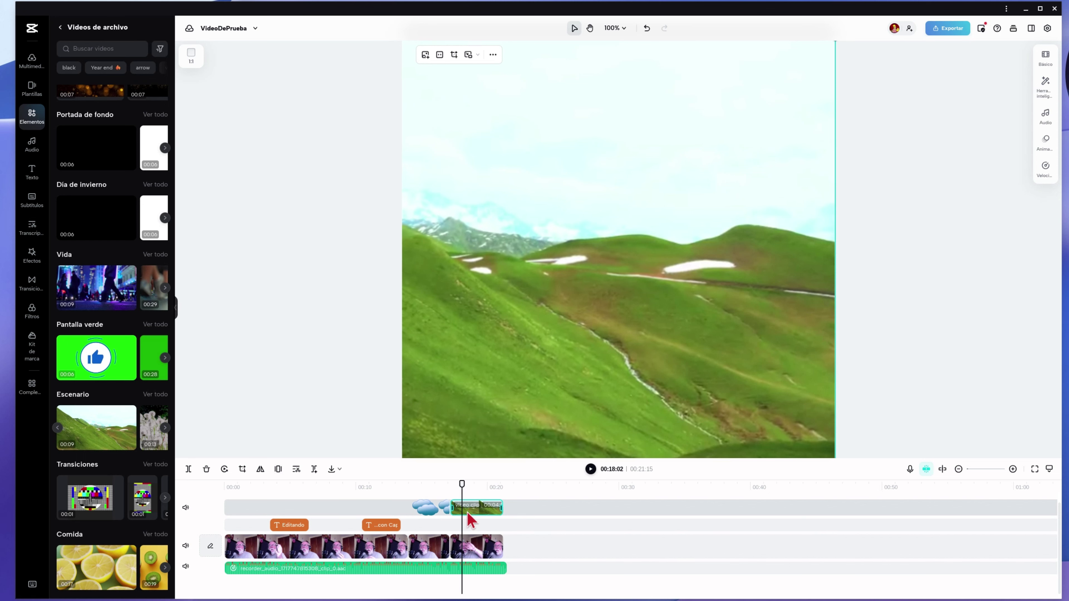
pyautogui.moveTo(472, 517)
pyautogui.mouseDown()
pyautogui.moveTo(490, 579)
pyautogui.moveTo(477, 524)
pyautogui.mouseUp()
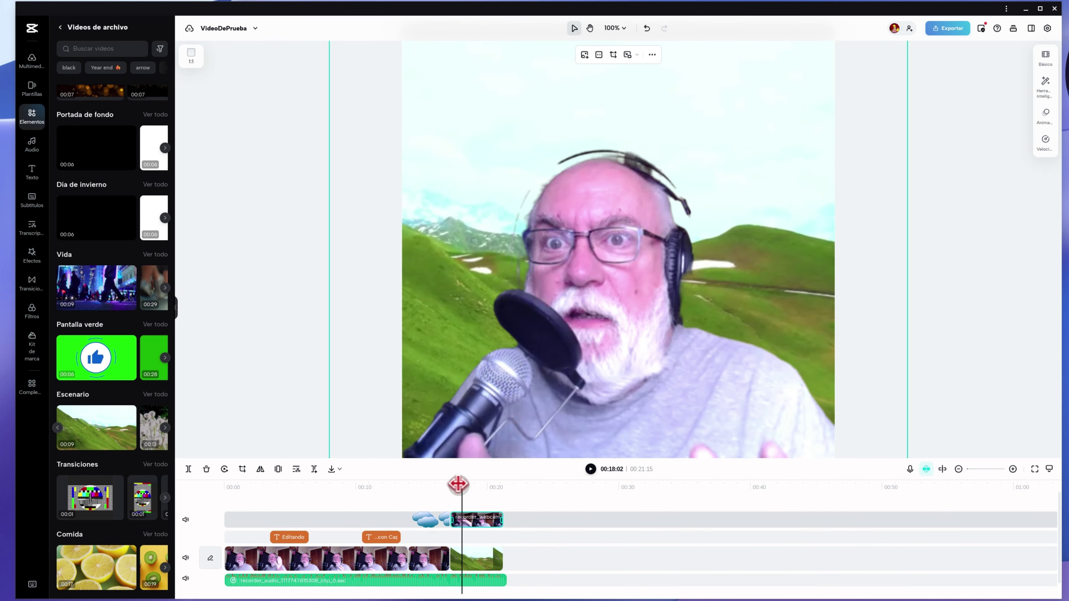
pyautogui.moveTo(458, 485)
pyautogui.mouseDown()
pyautogui.moveTo(384, 493)
pyautogui.moveTo(385, 522)
pyautogui.mouseUp()
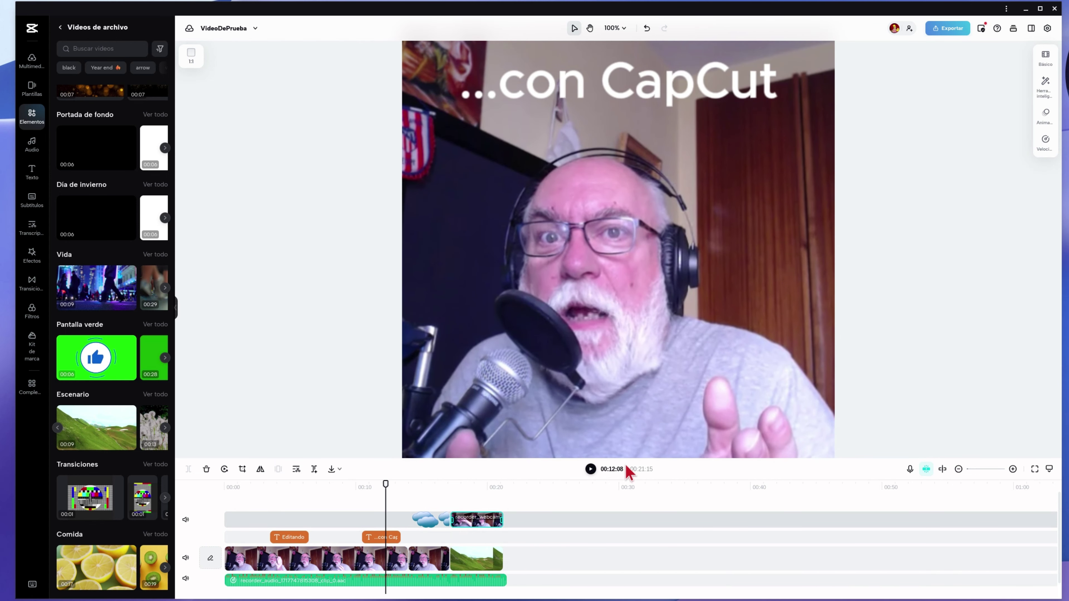
# Play the edit to check it, rewind to 00:00, and show the Multimedia uploads.
pyautogui.click(590, 472)
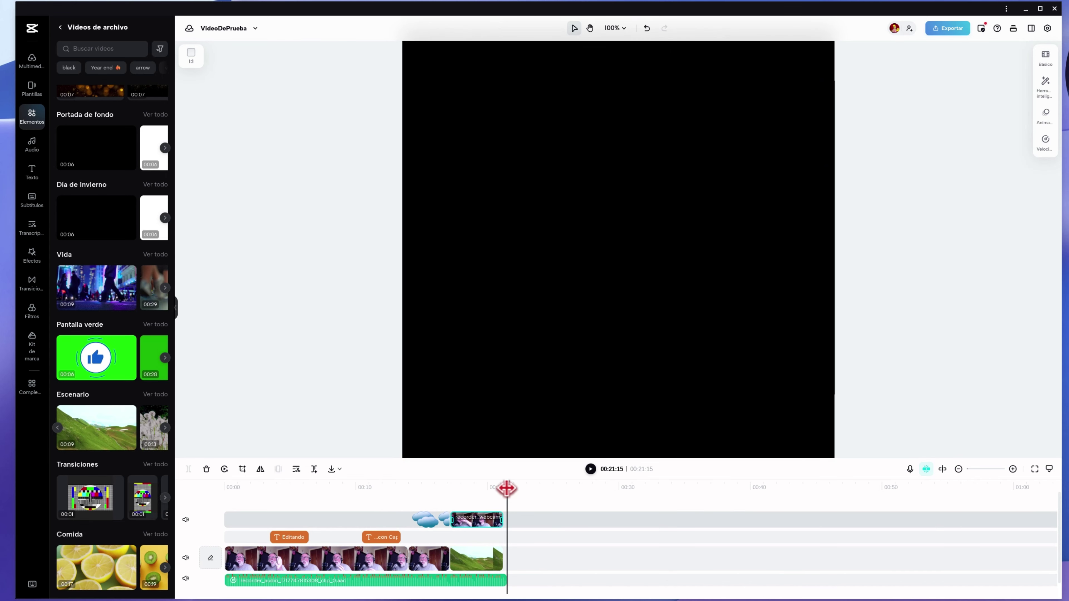
pyautogui.moveTo(506, 481); pyautogui.dragTo(224, 480)
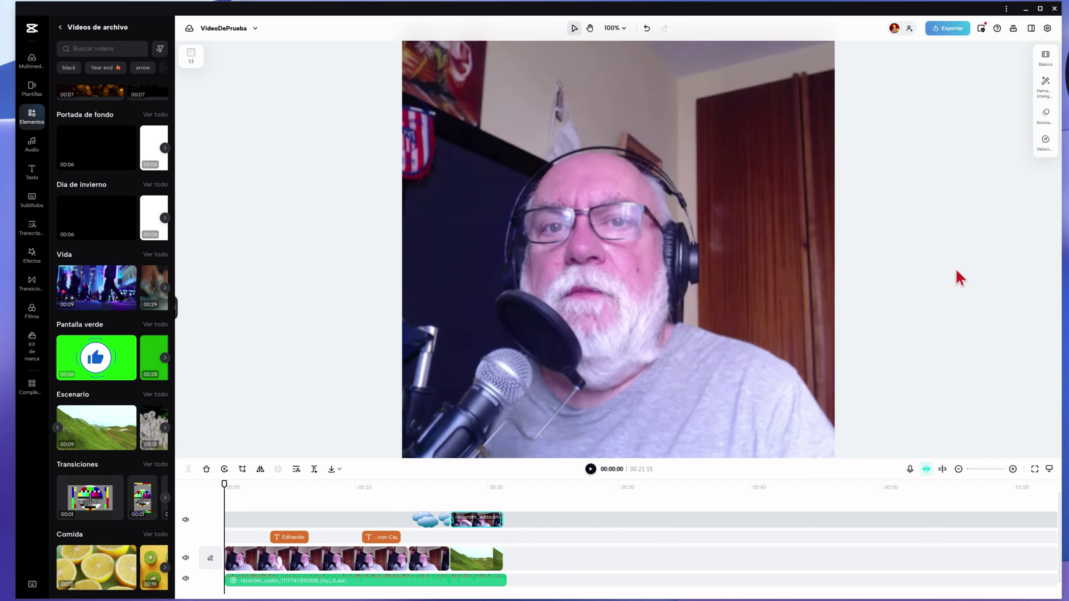
pyautogui.scroll(-1, 567, 544)
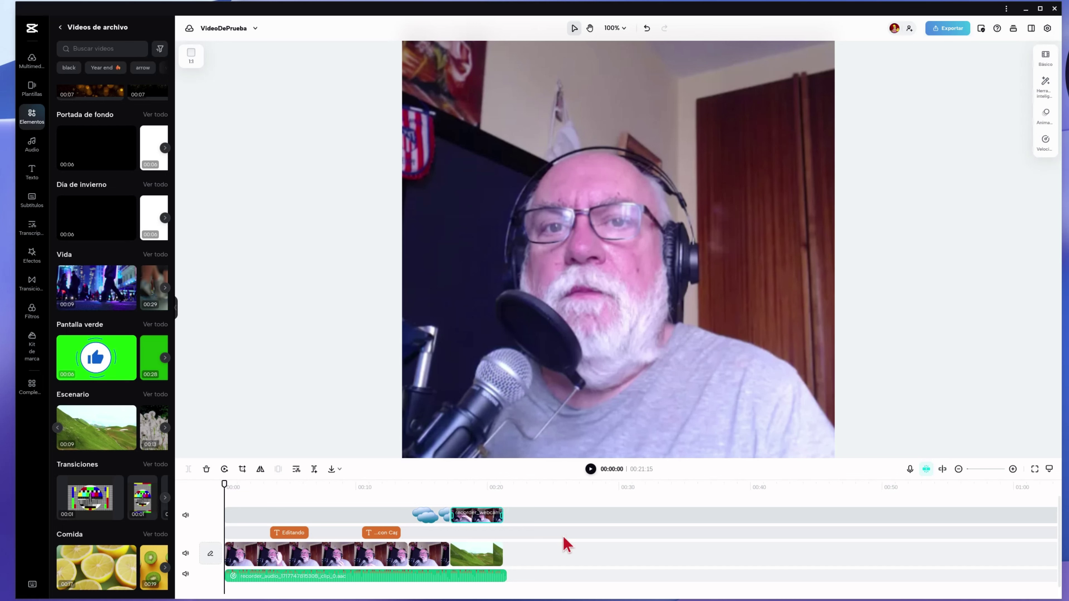
pyautogui.scroll(-1, 566, 545)
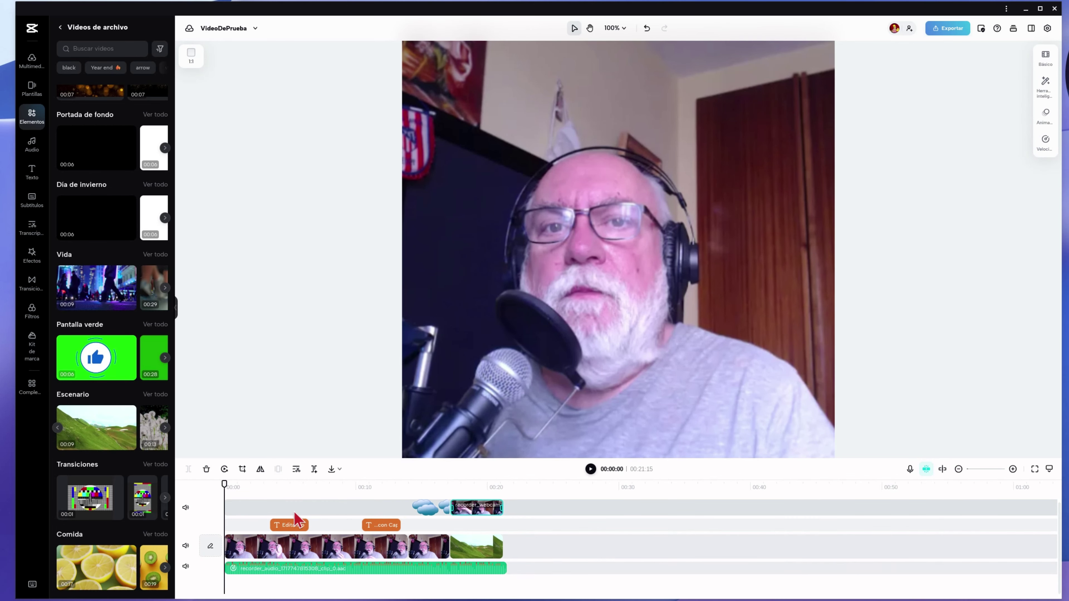
pyautogui.click(36, 66)
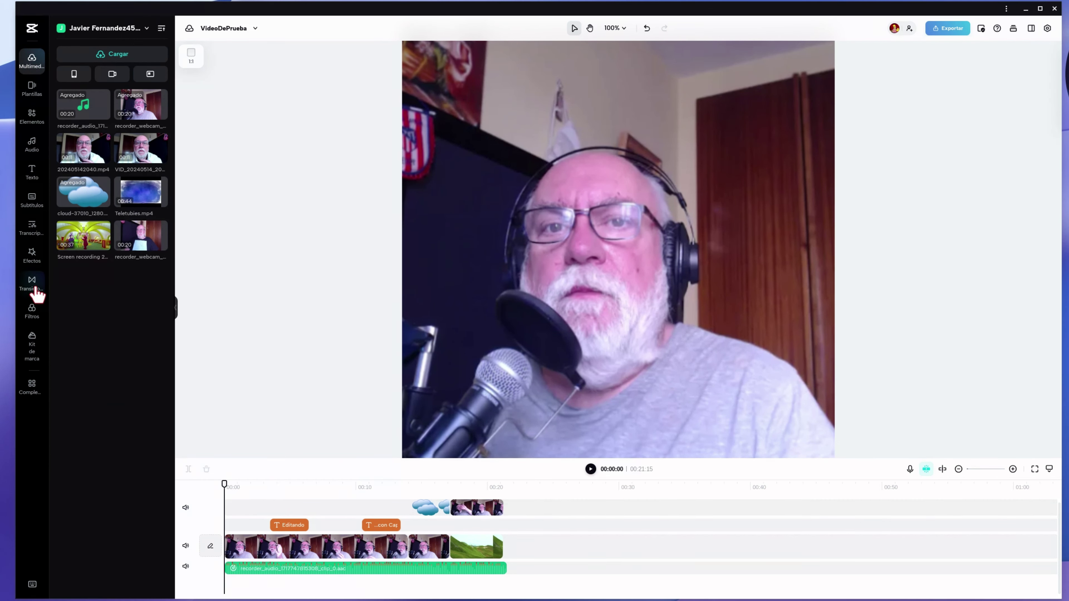
# Add 'Cartoon sound that causes funny laughter' from Audio on a new track at the start.
pyautogui.click(37, 150)
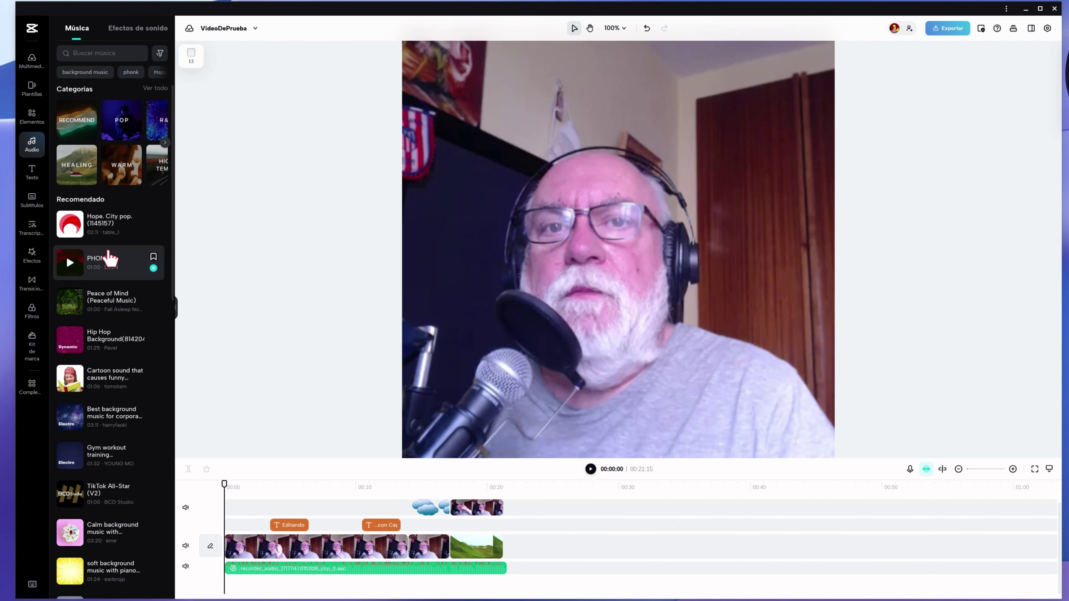
pyautogui.moveTo(96, 301)
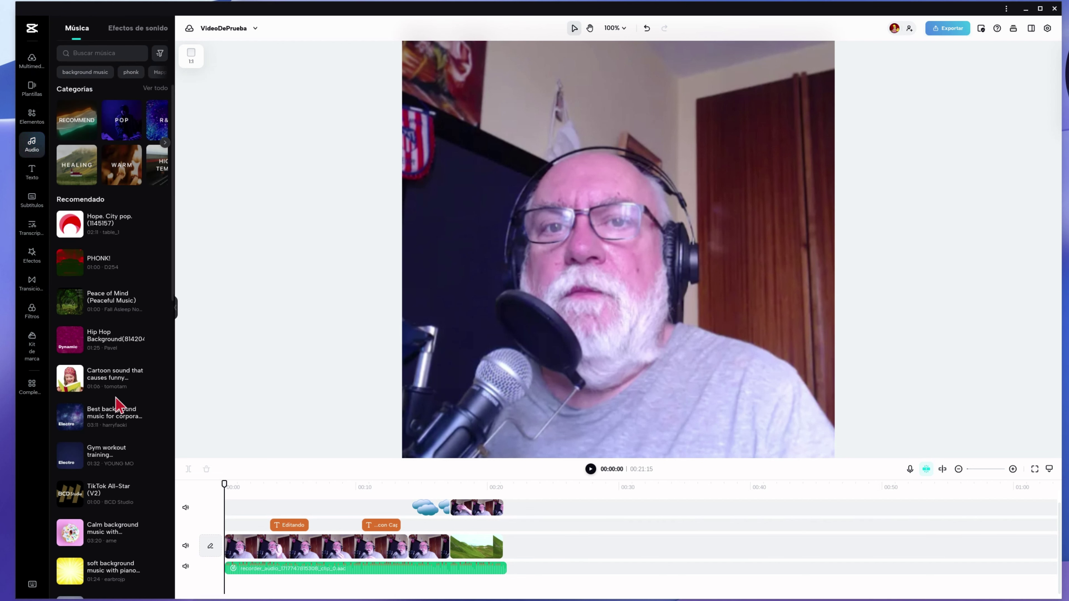
pyautogui.moveTo(103, 386)
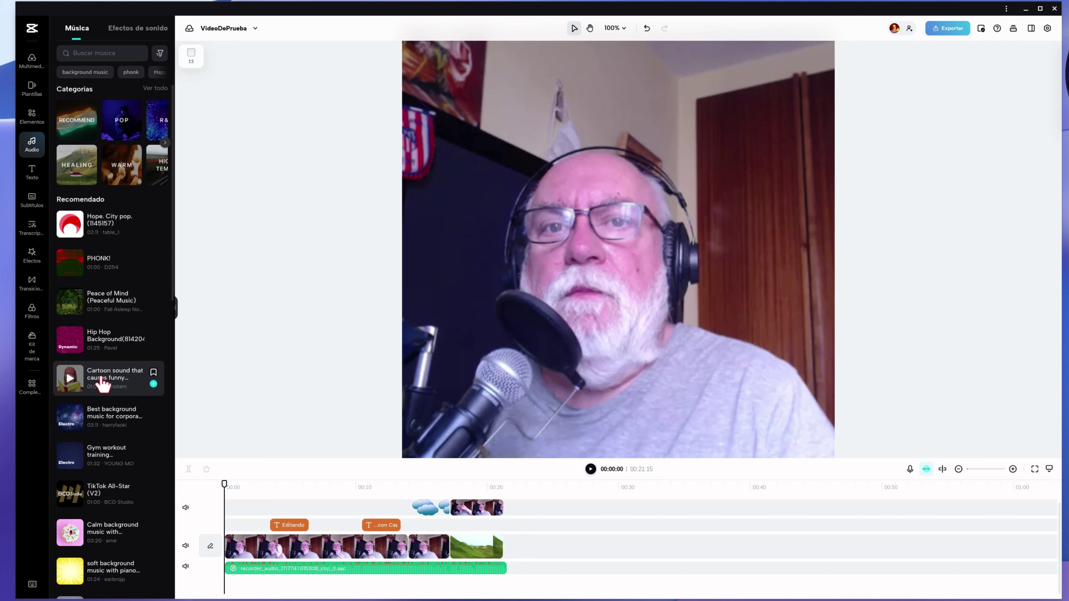
pyautogui.moveTo(102, 384); pyautogui.dragTo(231, 590)
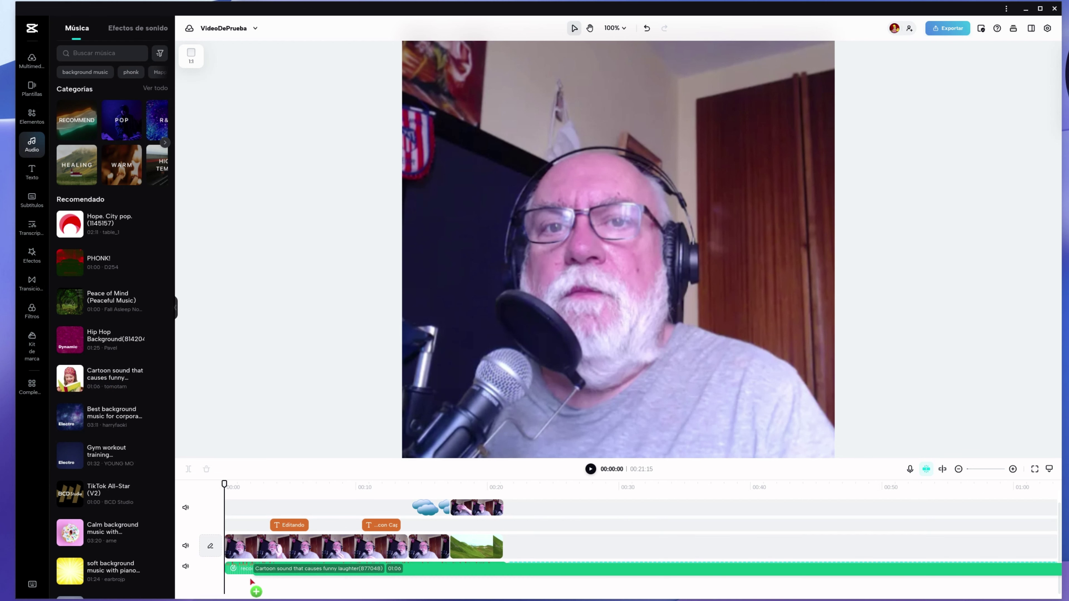
pyautogui.moveTo(231, 590); pyautogui.dragTo(229, 587)
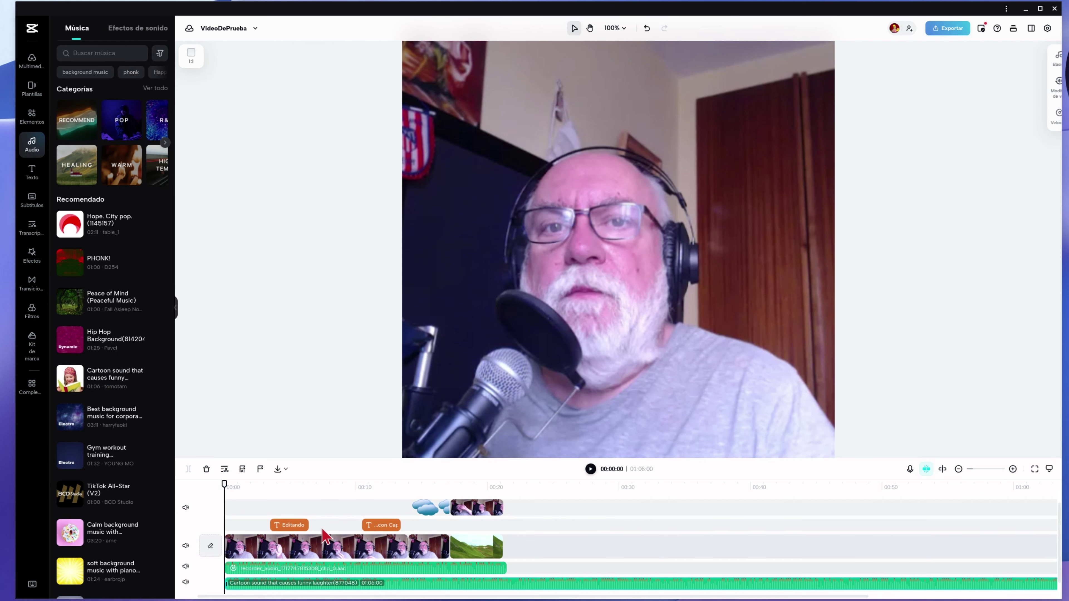
# Play to test the music, then park the playhead at the video's end.
pyautogui.click(590, 469)
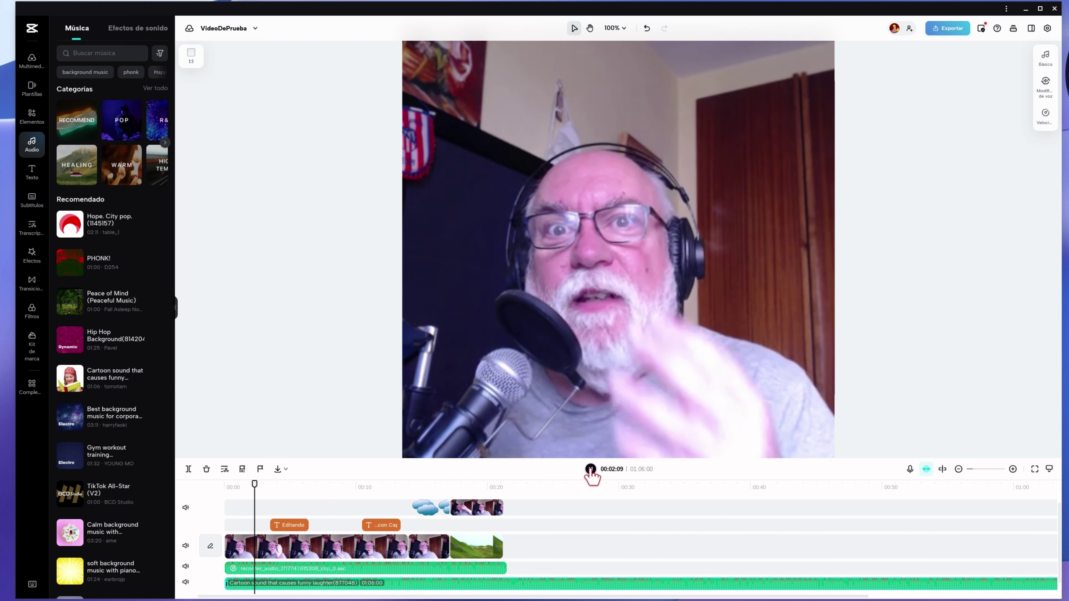
pyautogui.click(590, 469)
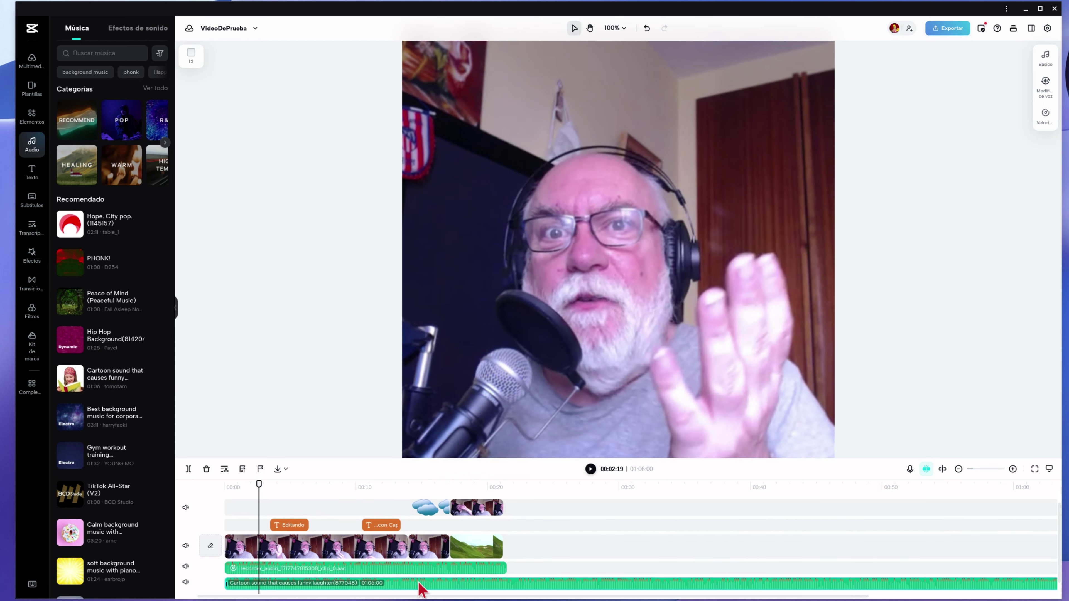
pyautogui.click(703, 588)
pyautogui.click(516, 586)
pyautogui.moveTo(259, 484); pyautogui.dragTo(507, 490)
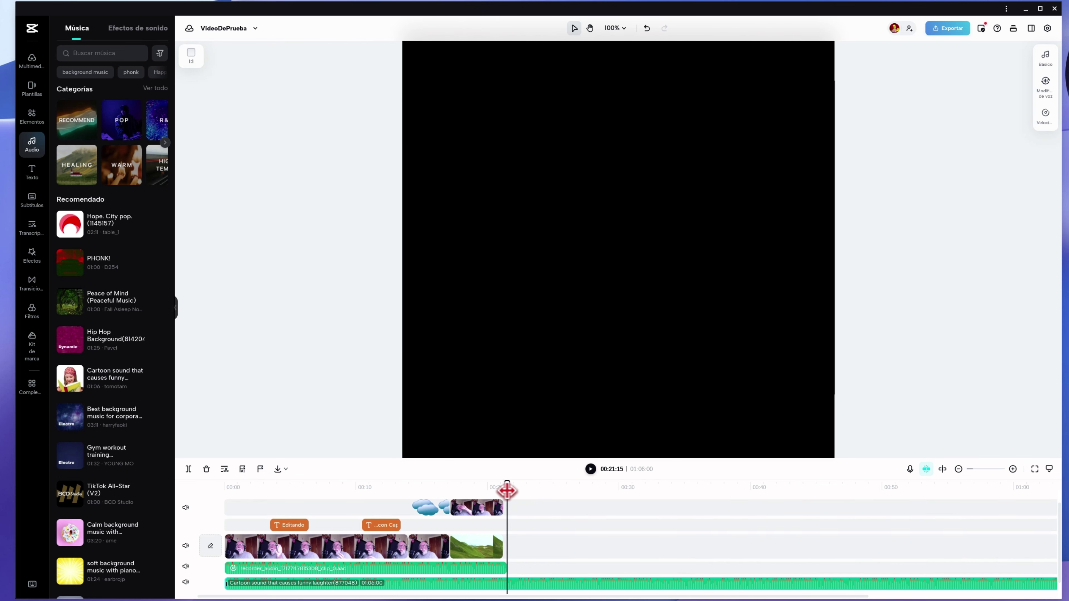
pyautogui.click(503, 487)
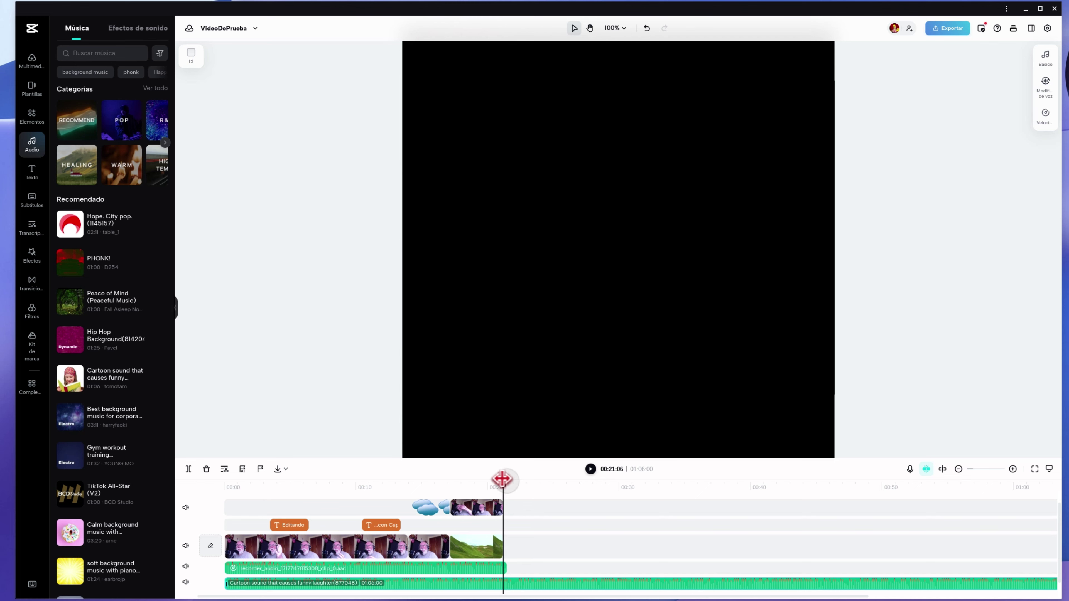
pyautogui.click(381, 568)
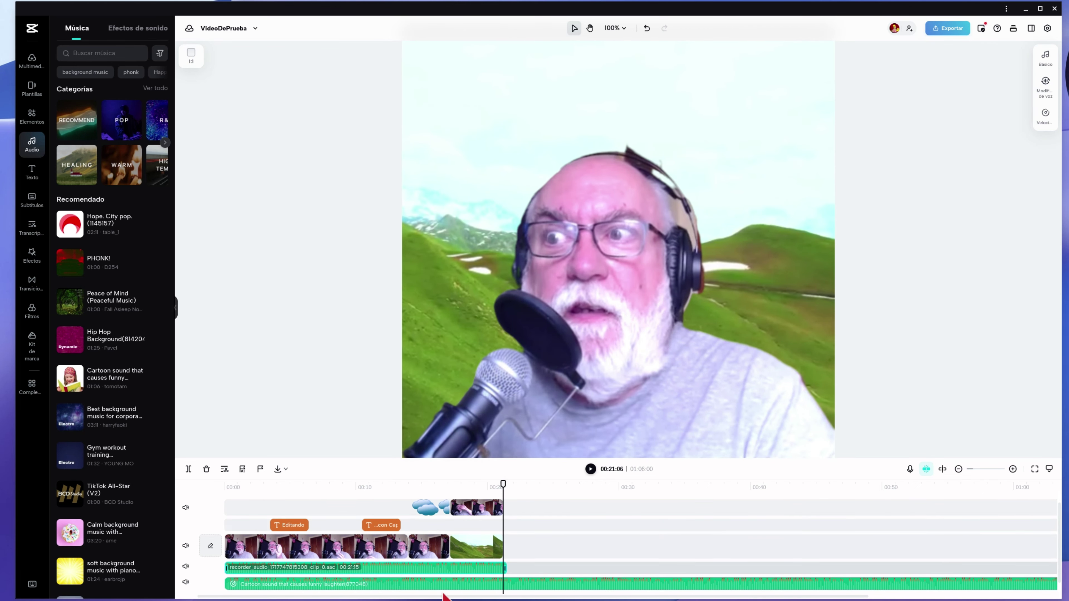
# Split the laughter music at the video's end and delete the leftover part.
pyautogui.click(467, 586)
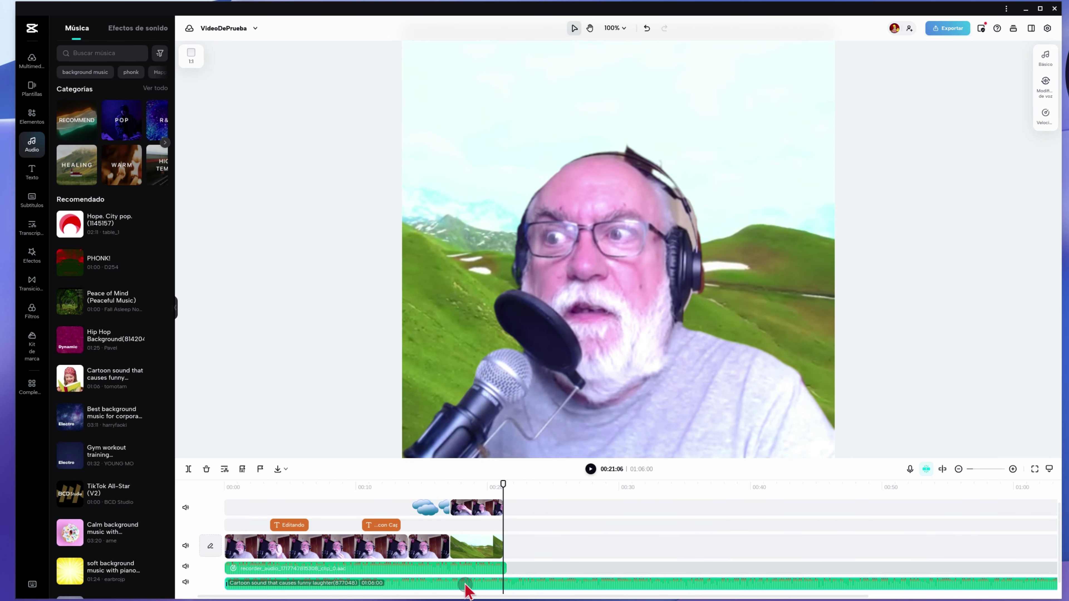
pyautogui.click(188, 468)
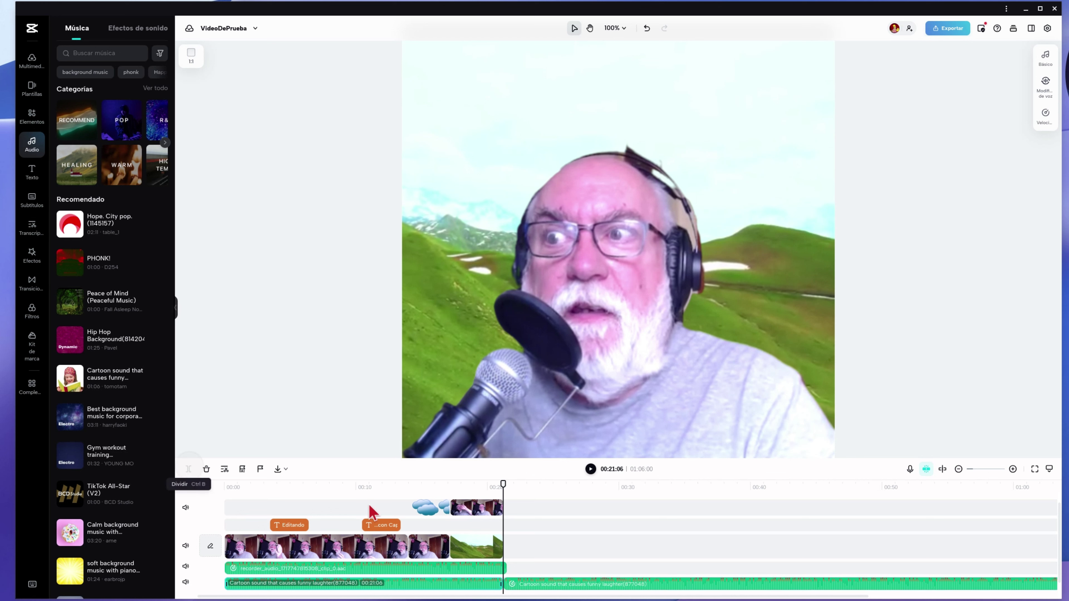
pyautogui.click(562, 590)
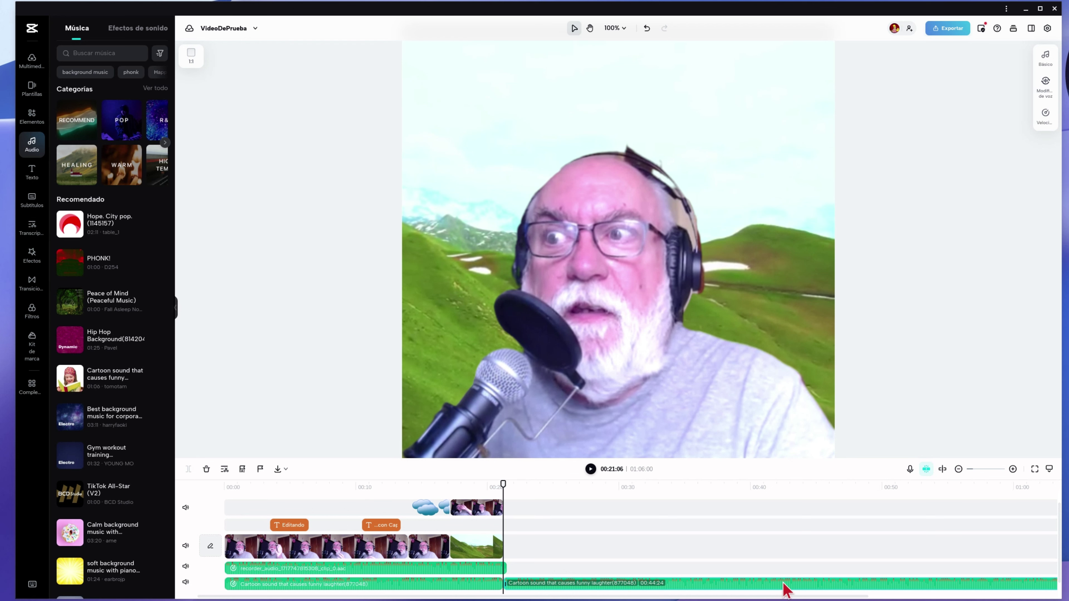
pyautogui.moveTo(503, 484); pyautogui.dragTo(557, 484)
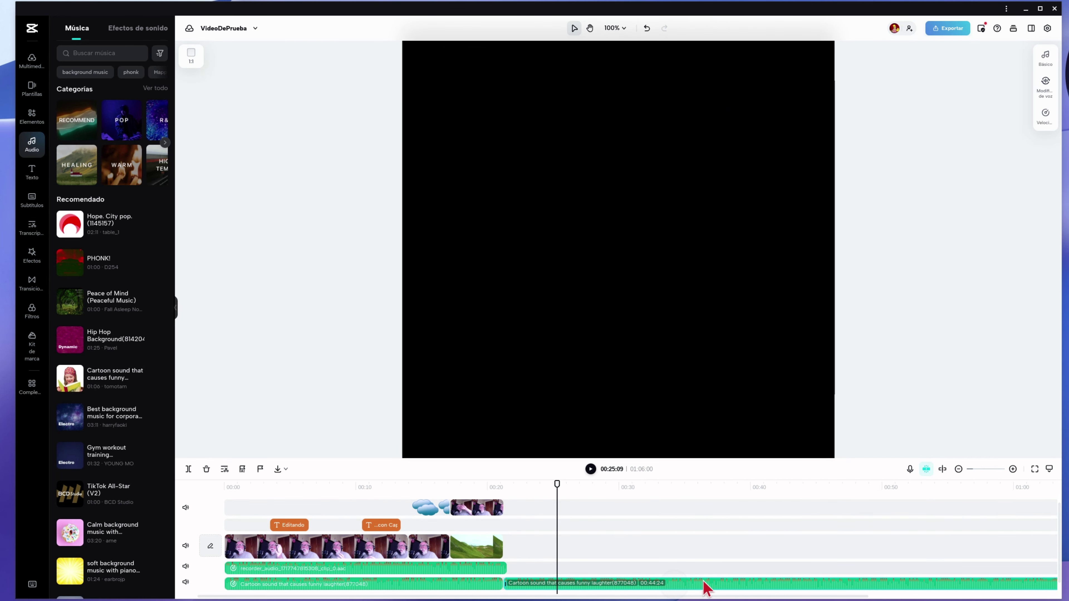
pyautogui.click(207, 468)
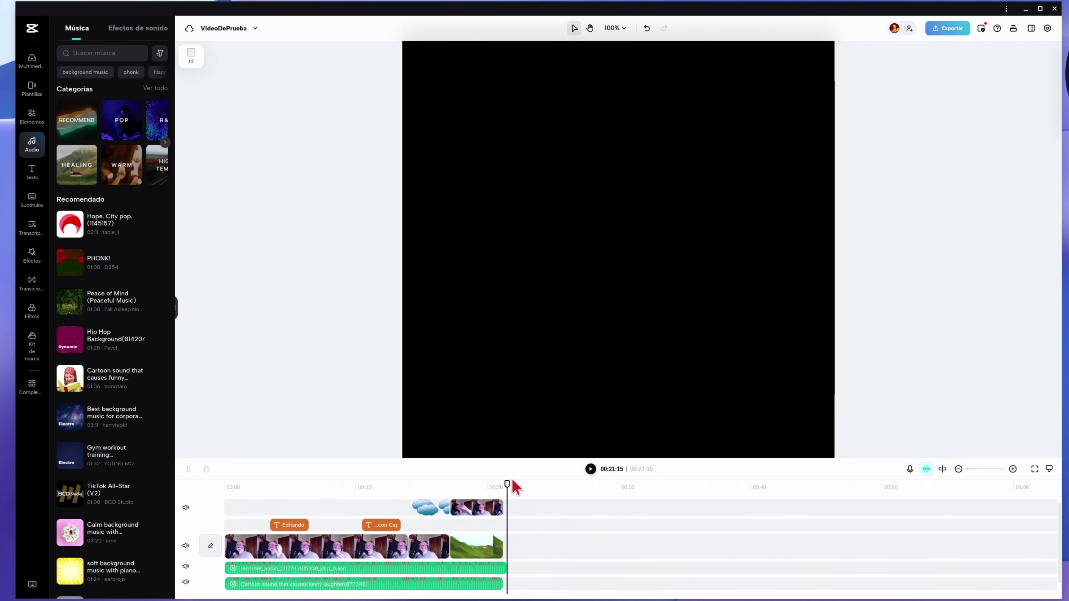
# Lower the laughter music volume to about -25.2 dB in Básico, checking by playback.
pyautogui.moveTo(505, 482); pyautogui.dragTo(222, 521)
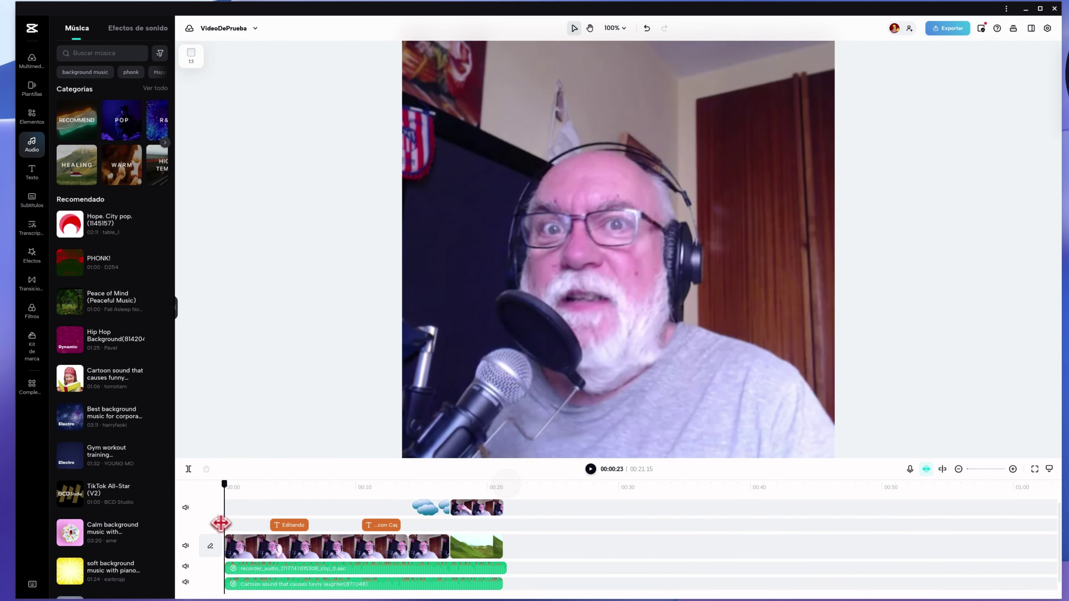
pyautogui.click(410, 584)
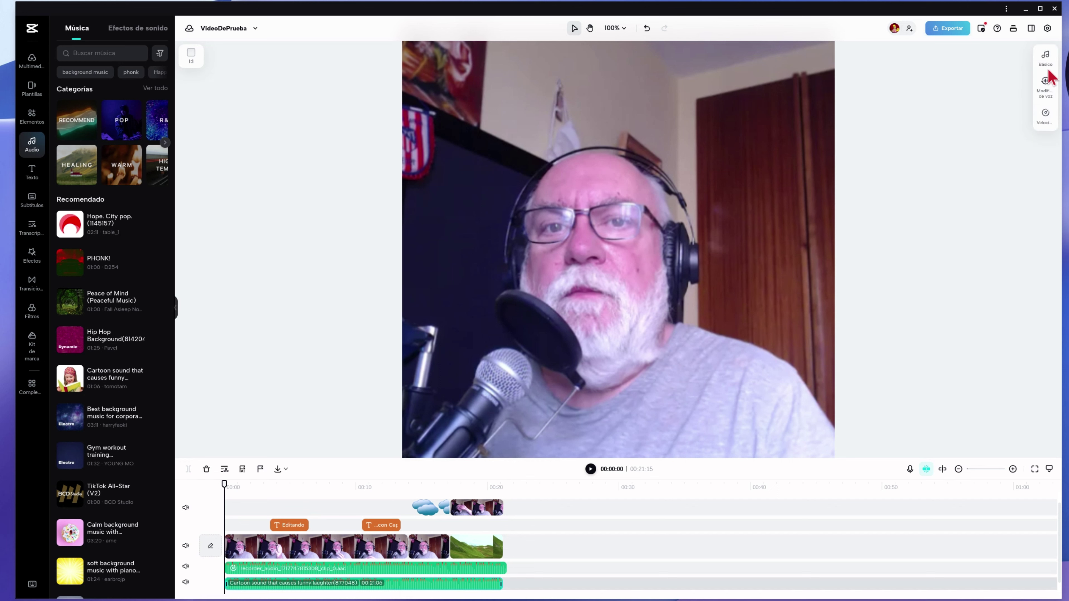
pyautogui.click(1046, 58)
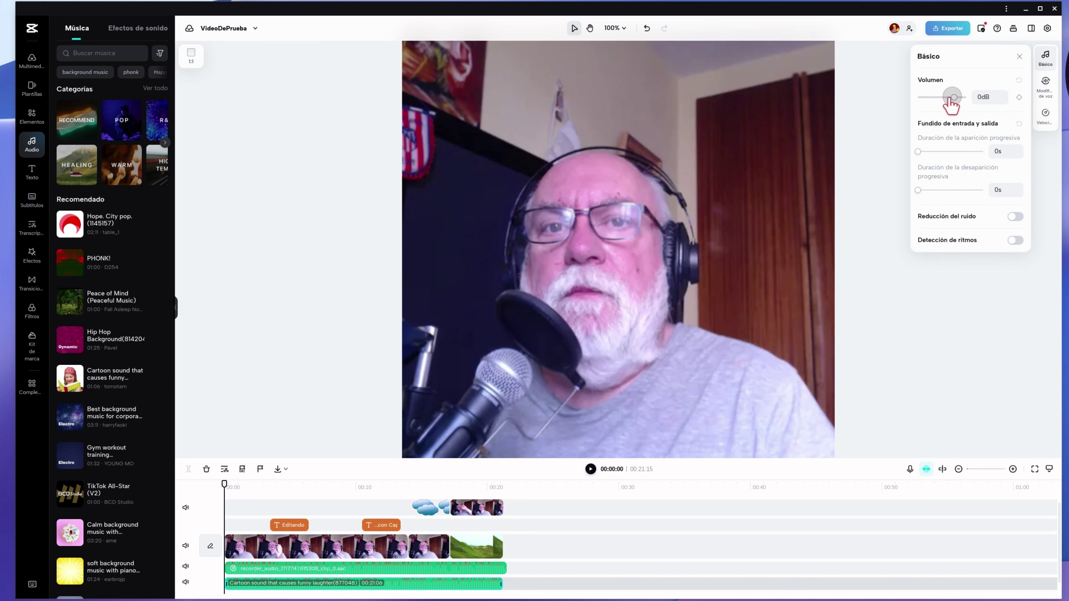
pyautogui.moveTo(952, 97); pyautogui.dragTo(931, 97)
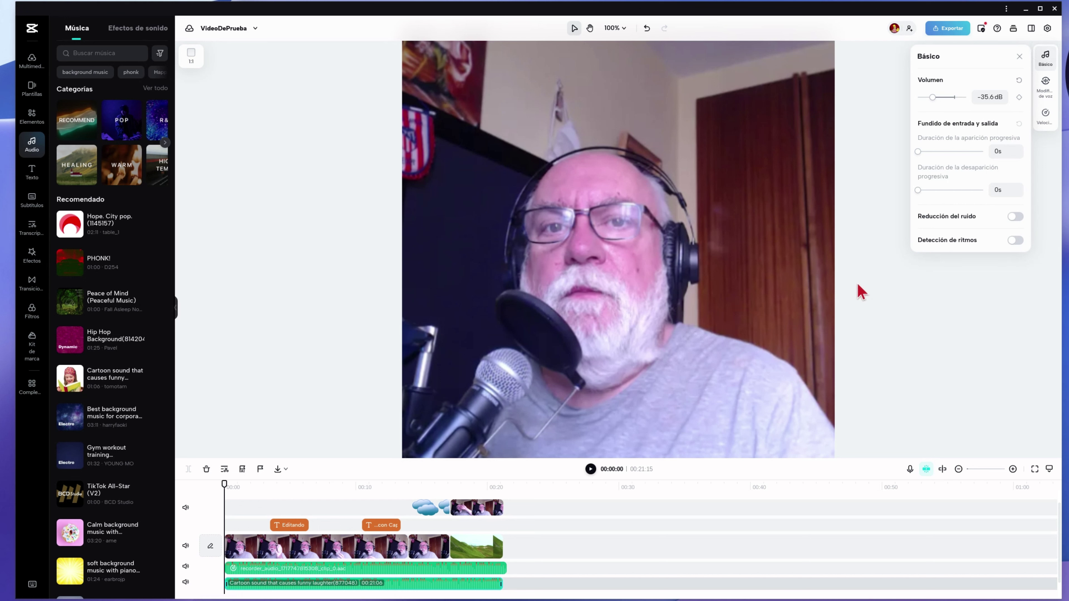
pyautogui.click(591, 468)
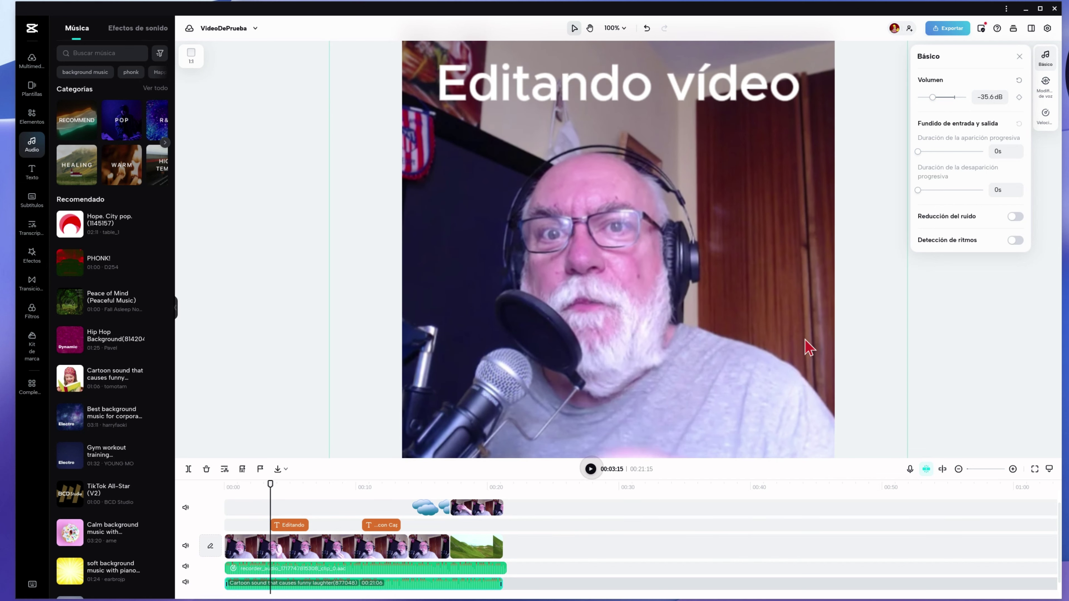
pyautogui.moveTo(932, 97); pyautogui.dragTo(942, 97)
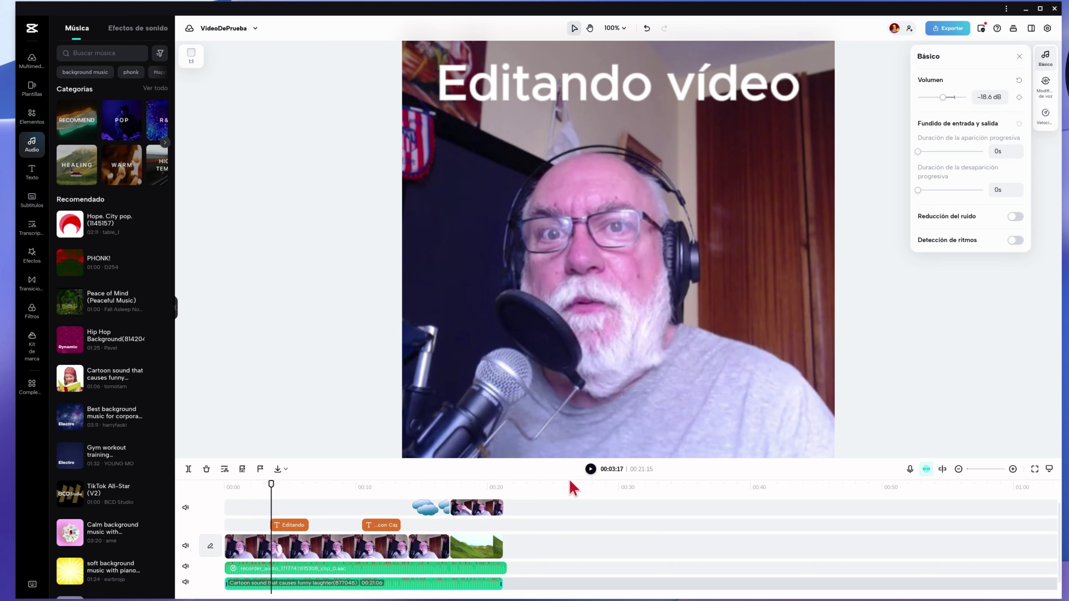
pyautogui.click(591, 469)
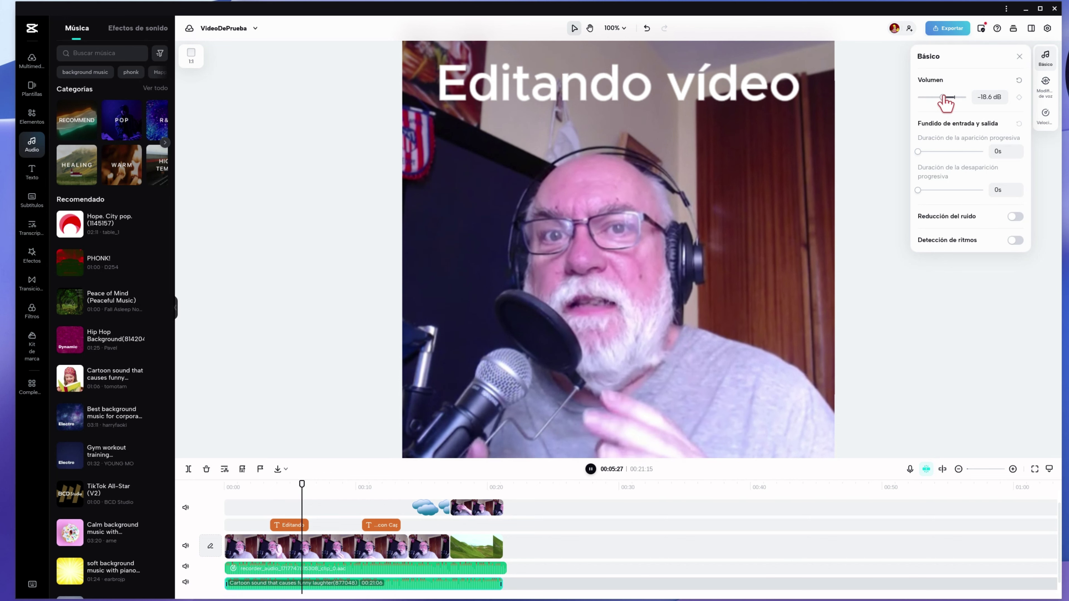
pyautogui.moveTo(943, 97); pyautogui.dragTo(939, 97)
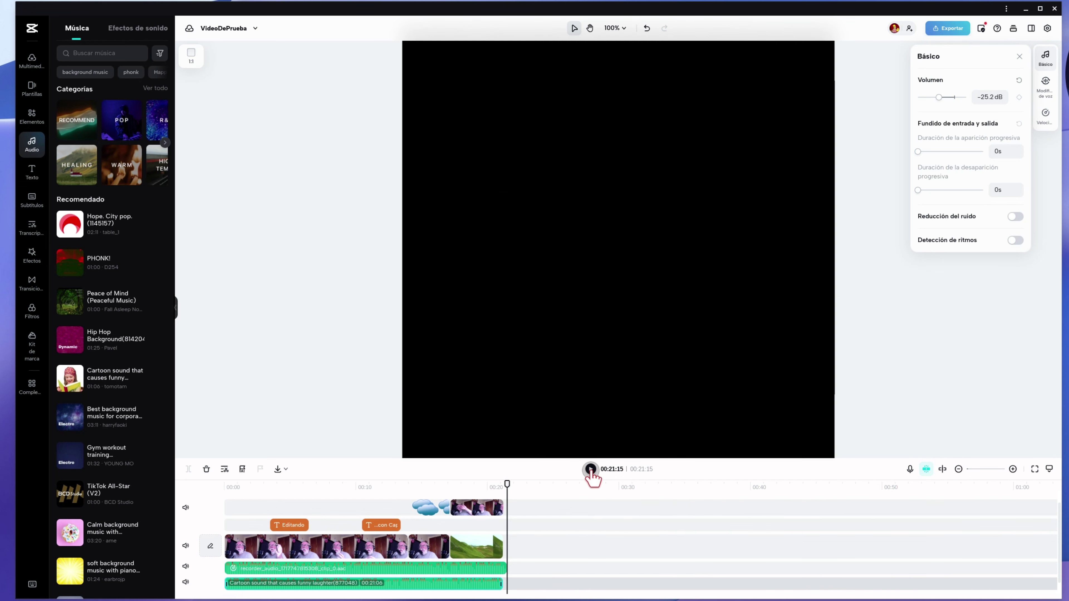
pyautogui.click(590, 470)
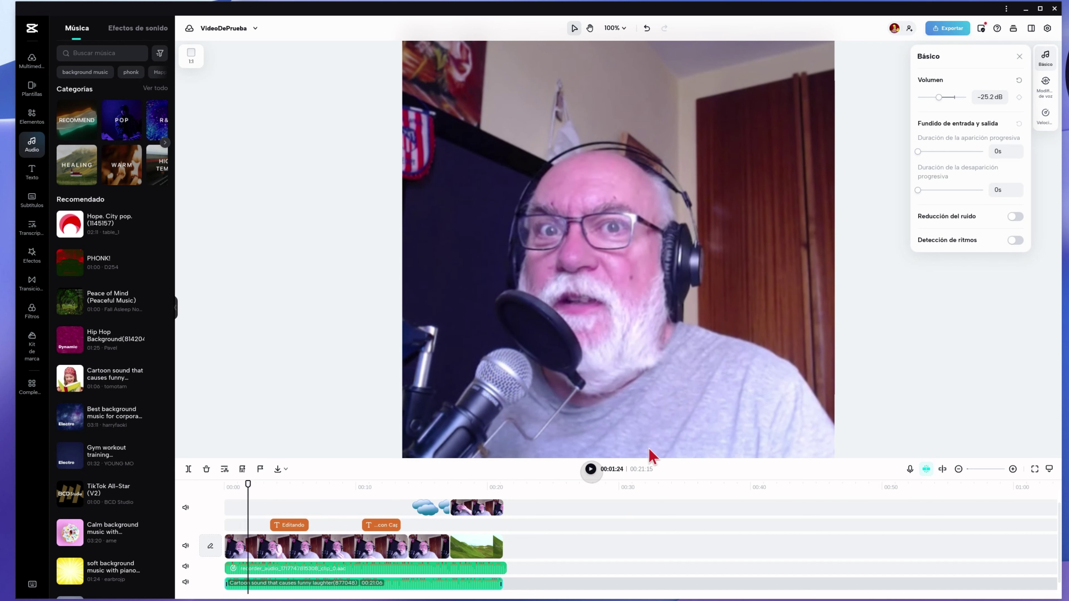
pyautogui.click(1019, 57)
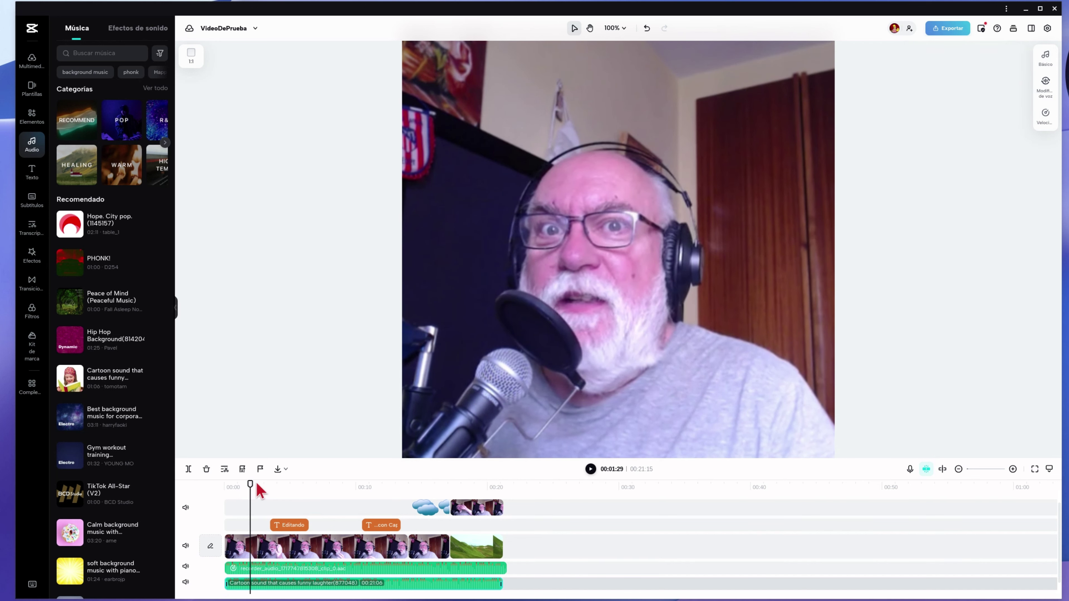
# Rewind to 00:00 and select the green hillside clip ending the main track.
pyautogui.moveTo(251, 484); pyautogui.dragTo(215, 485)
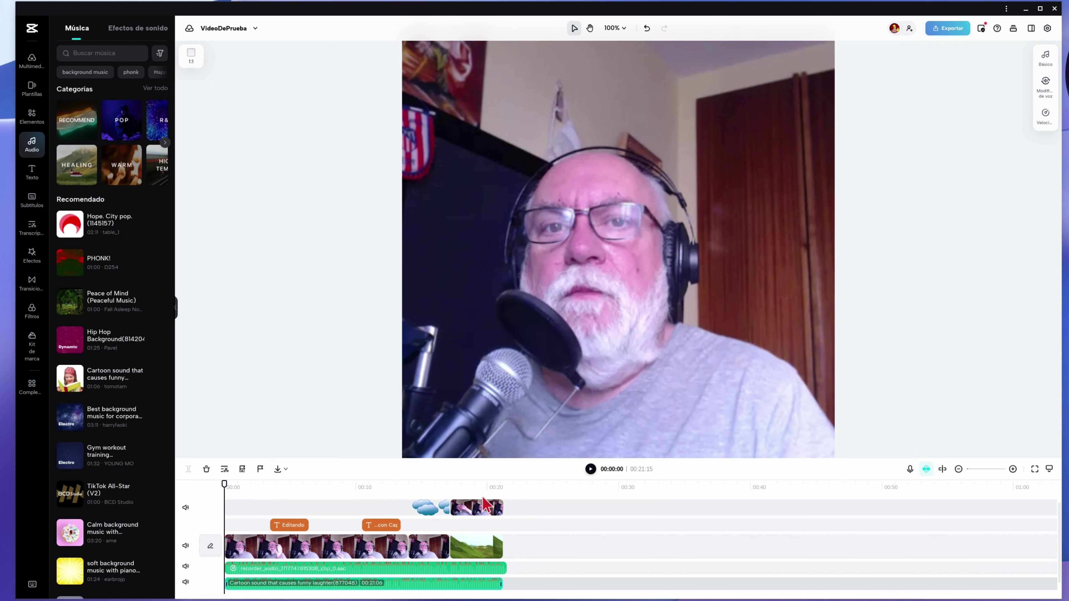
pyautogui.click(478, 546)
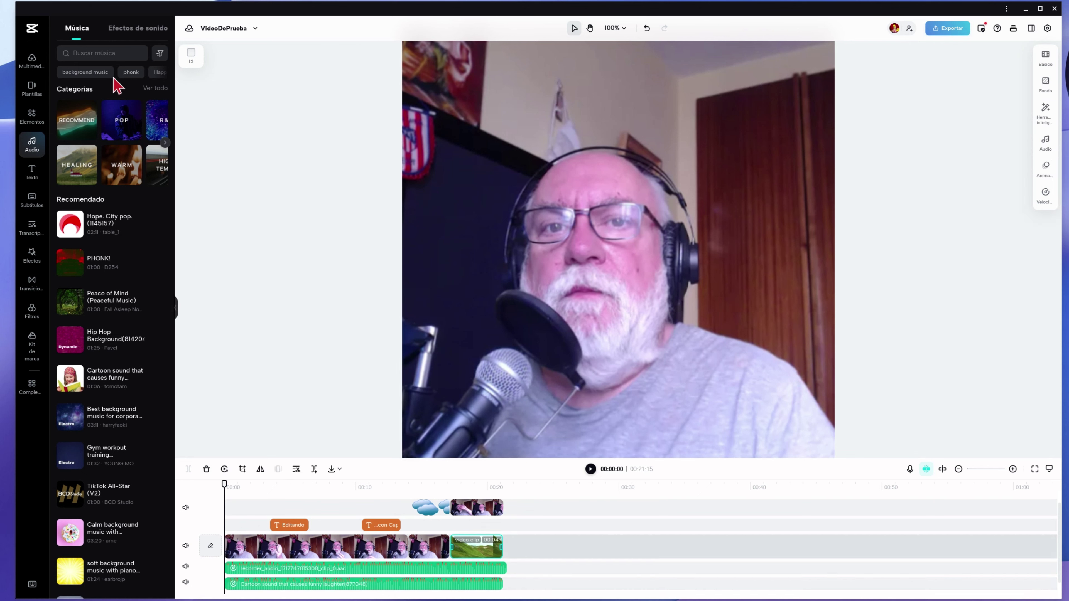
# Drag the city skyline clip from Escenario's full list onto the main track after the green-hills clip.
pyautogui.click(33, 116)
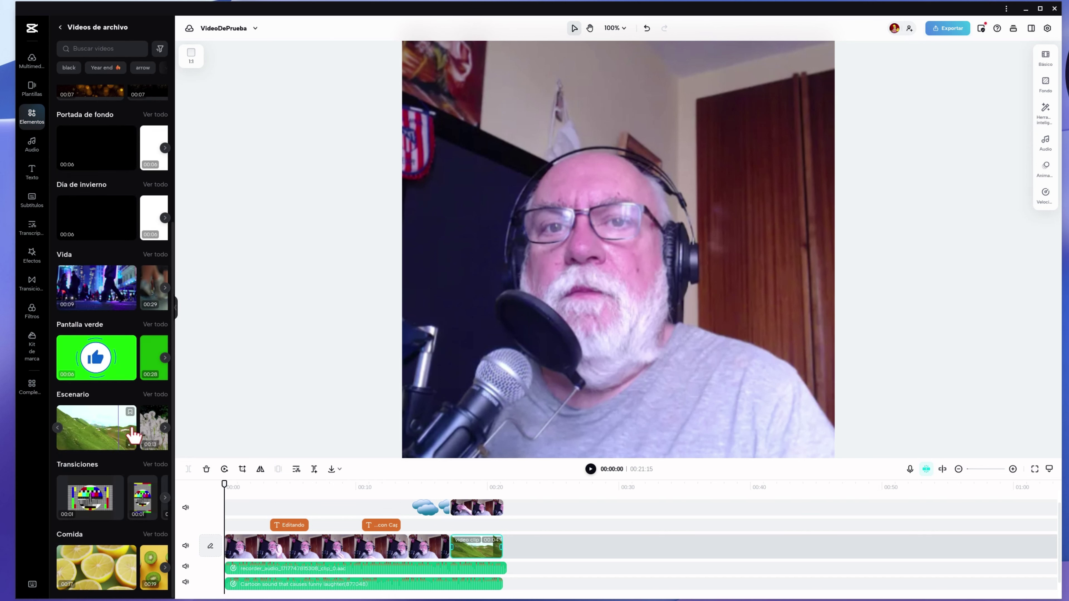
pyautogui.click(165, 427)
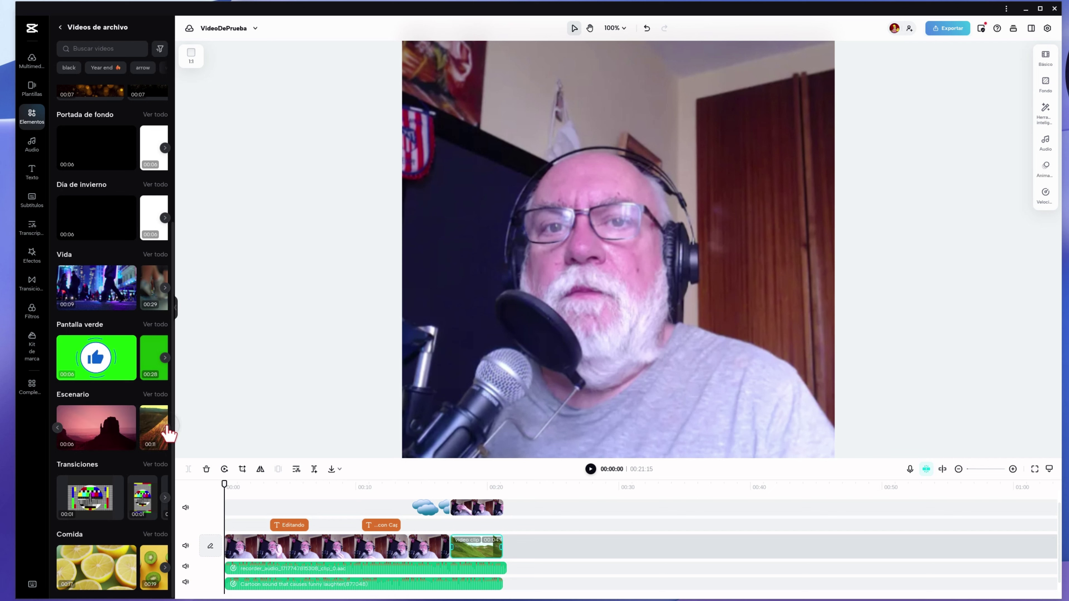
pyautogui.click(165, 427)
pyautogui.click(165, 427)
pyautogui.click(166, 428)
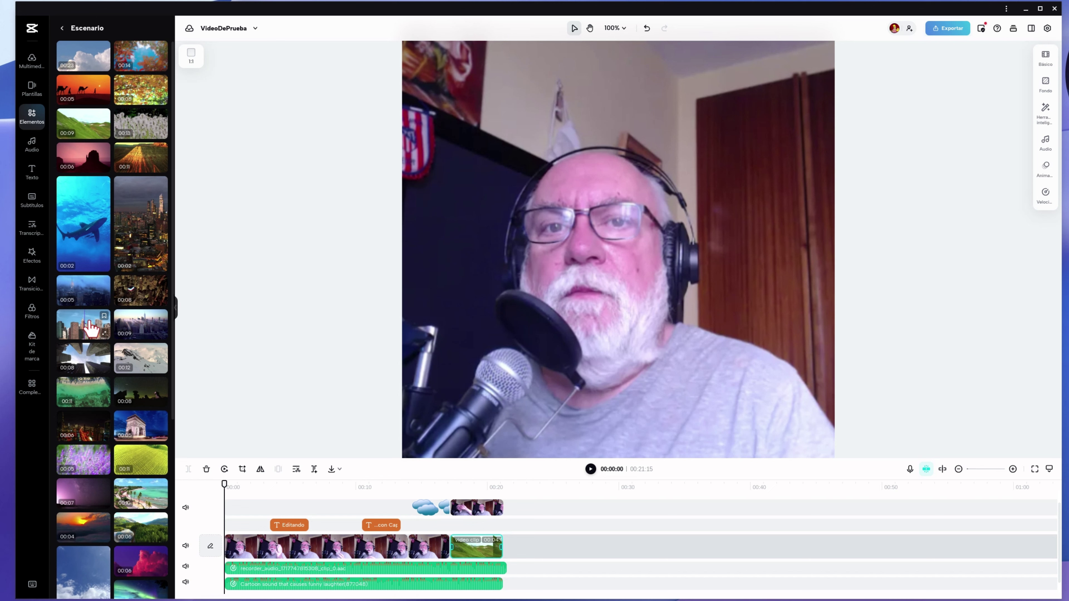
pyautogui.moveTo(81, 328); pyautogui.dragTo(531, 555)
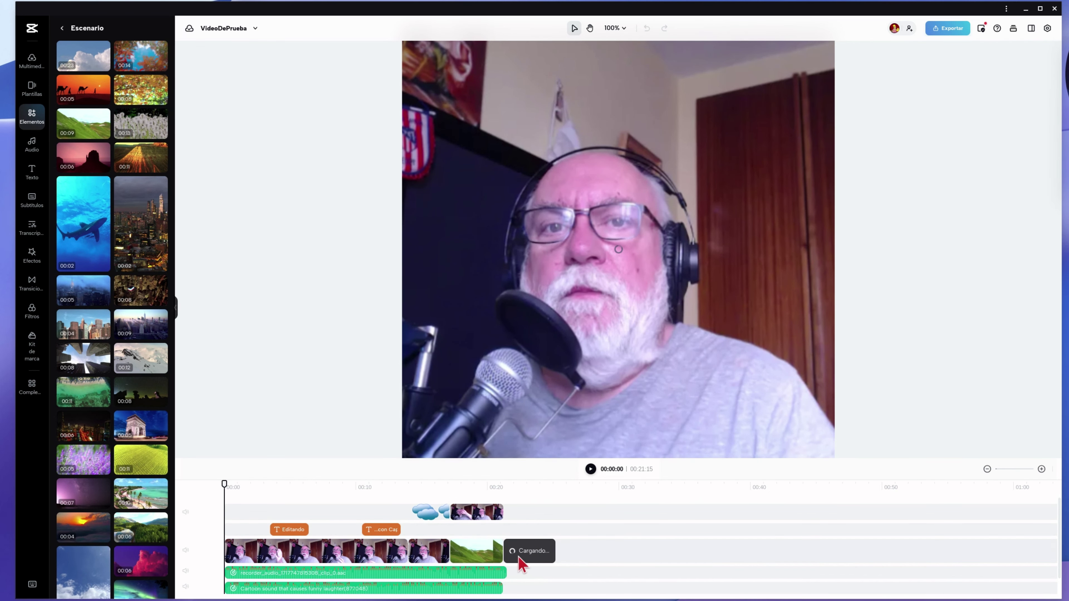
pyautogui.click(471, 556)
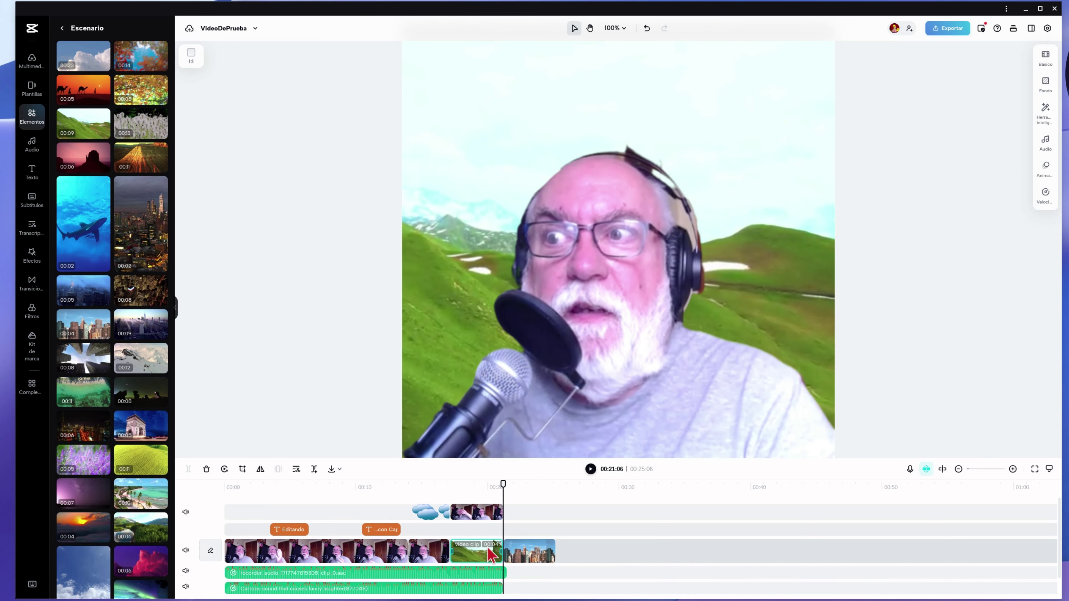
# Delete the green hillside clip and preview the ending with the skyline.
pyautogui.press('BackSpace')
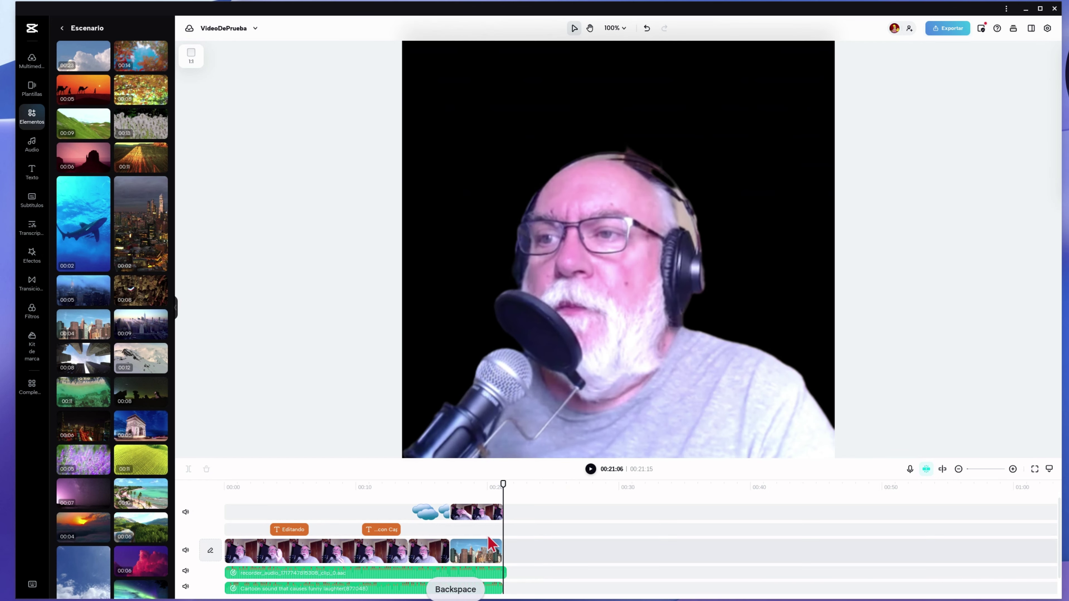
pyautogui.moveTo(503, 484); pyautogui.dragTo(357, 484)
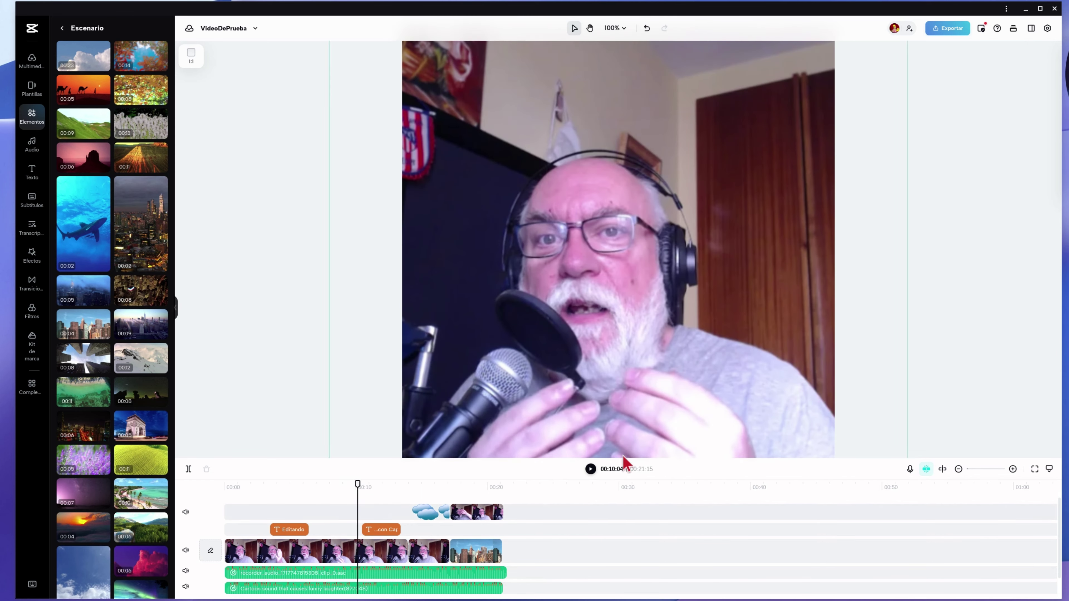
pyautogui.click(591, 469)
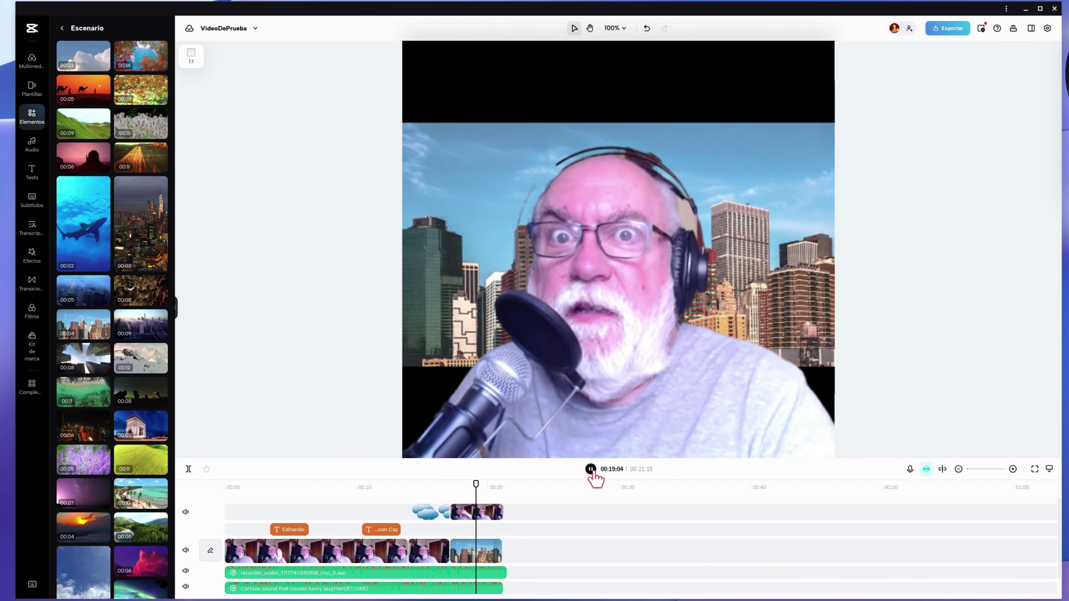
pyautogui.click(591, 470)
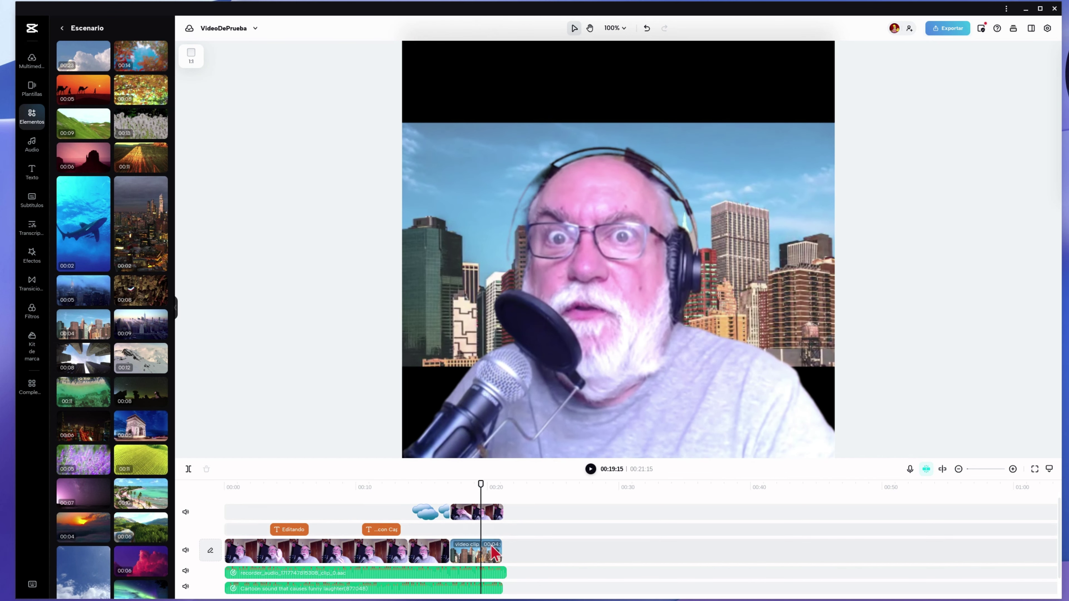
# Enlarge the city skyline clip to cover the whole square frame.
pyautogui.click(486, 554)
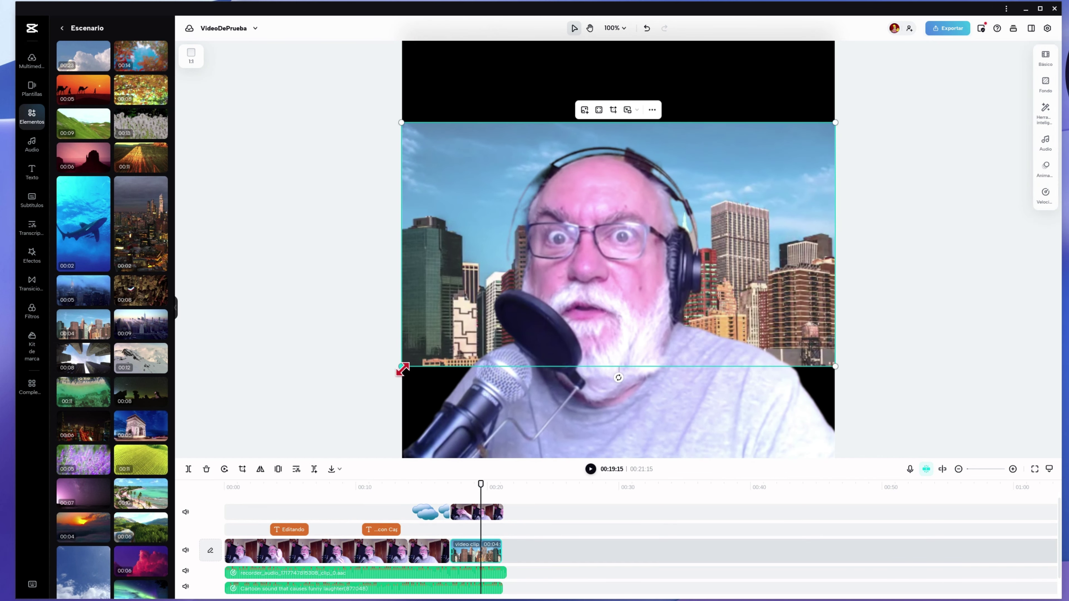
pyautogui.moveTo(401, 366); pyautogui.dragTo(260, 506)
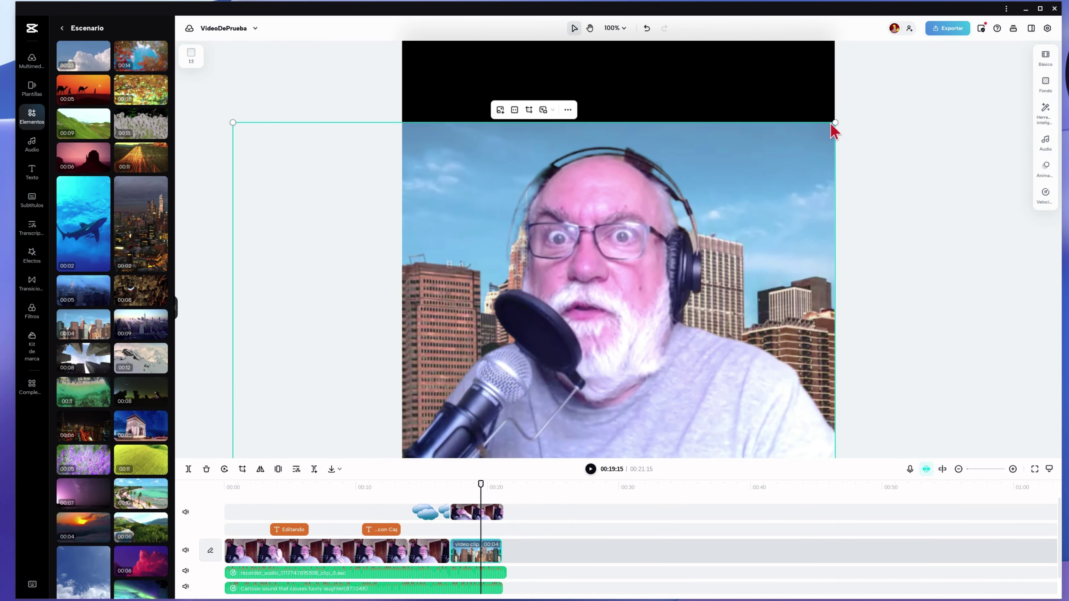
pyautogui.moveTo(835, 123); pyautogui.dragTo(955, 8)
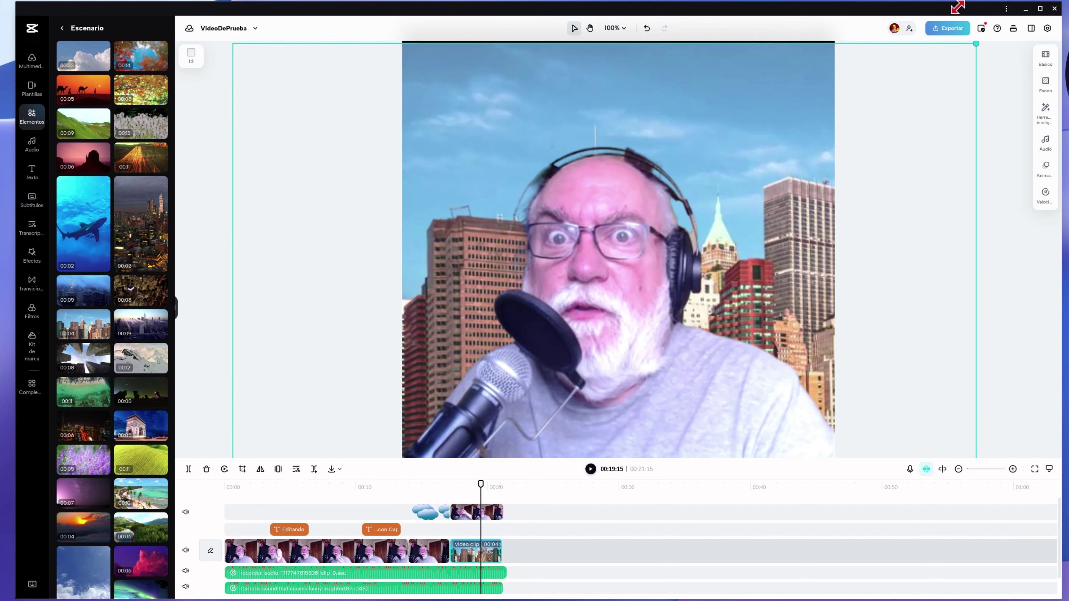
pyautogui.moveTo(955, 8); pyautogui.dragTo(964, 2)
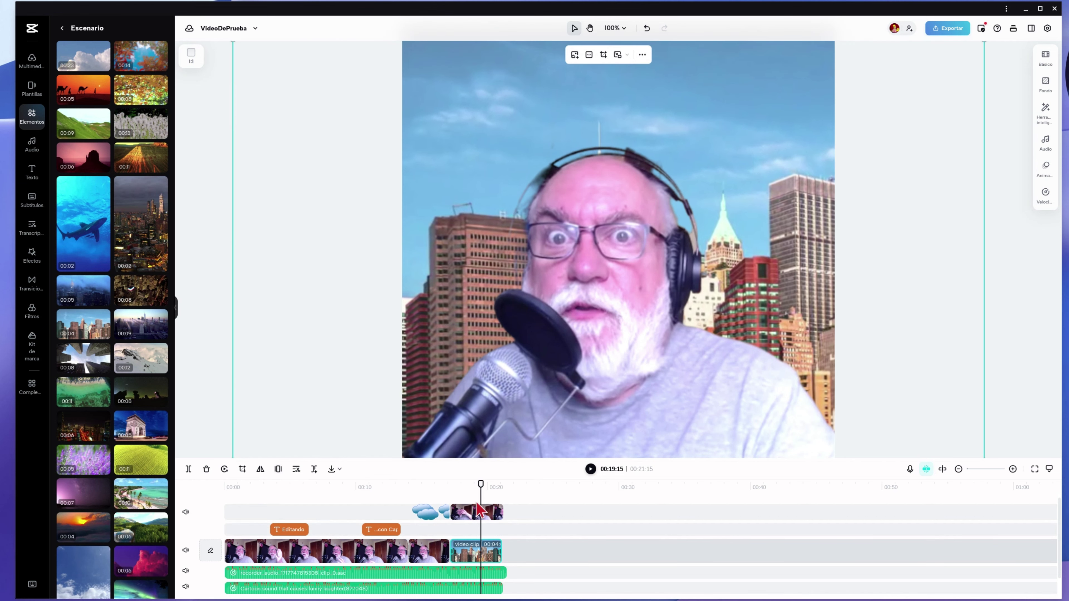
pyautogui.moveTo(481, 482); pyautogui.dragTo(441, 484)
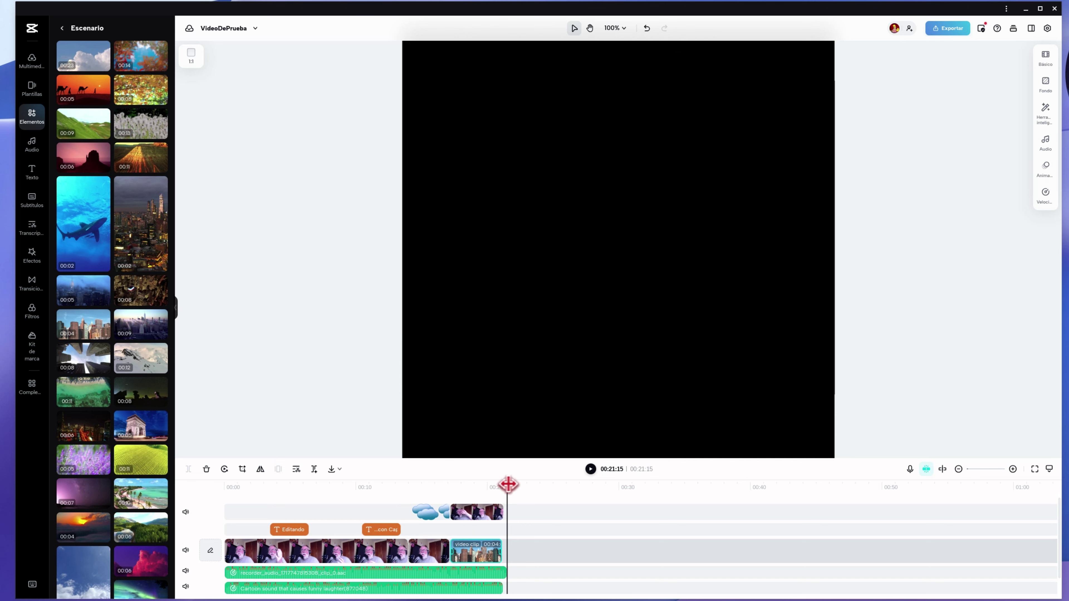
# Return the playhead to the start and open the Exportar menu for VideoDePrueba.
pyautogui.moveTo(508, 485); pyautogui.dragTo(225, 485)
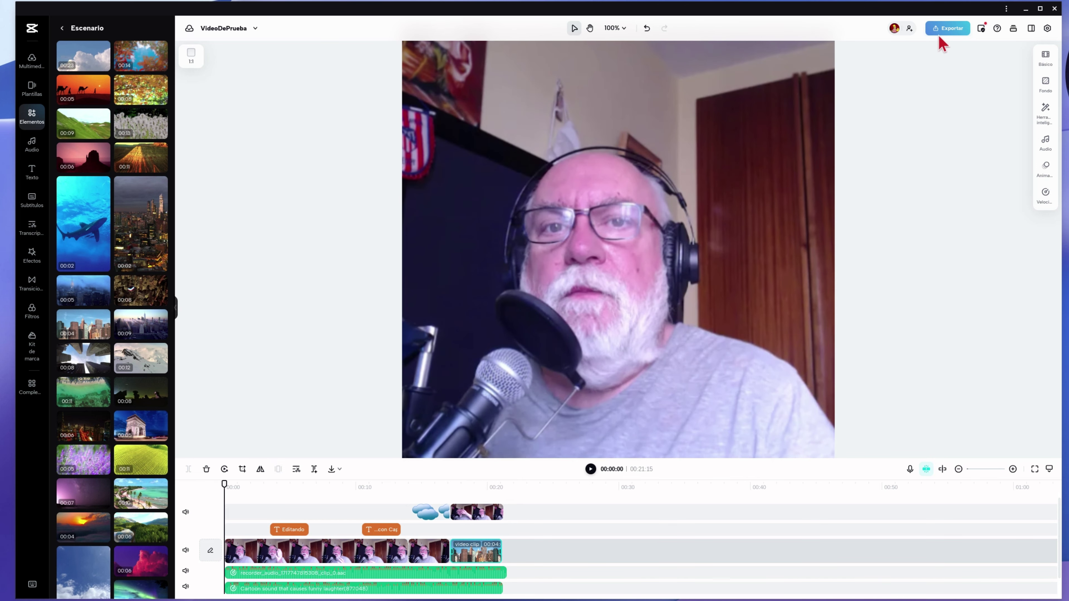
pyautogui.click(942, 33)
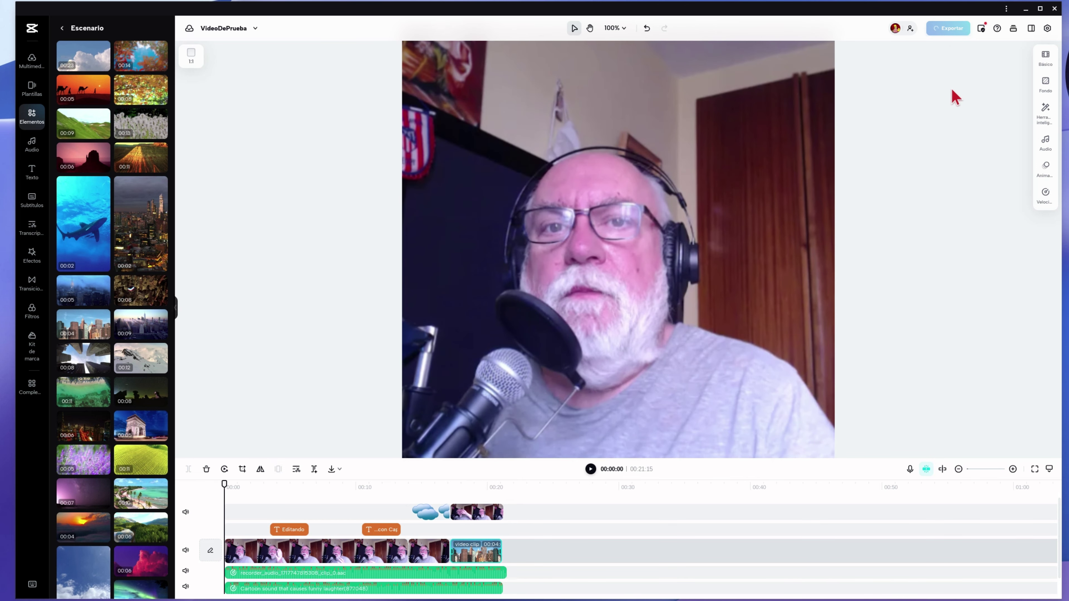
pyautogui.click(954, 34)
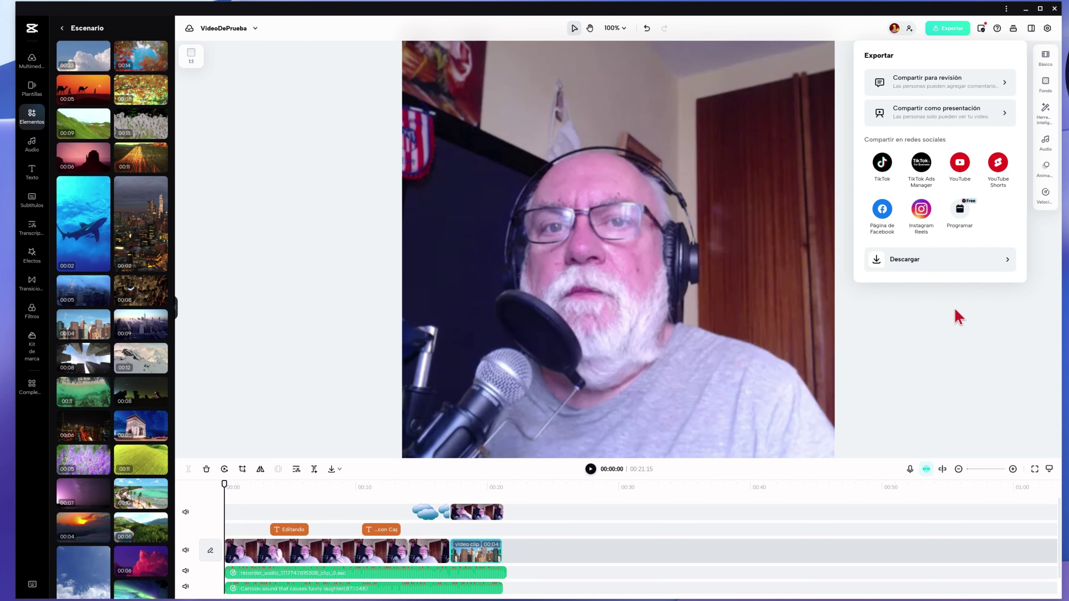
# Export VideoDePrueba at 720p resolution, keeping 30fps and MP4 format.
pyautogui.click(1007, 262)
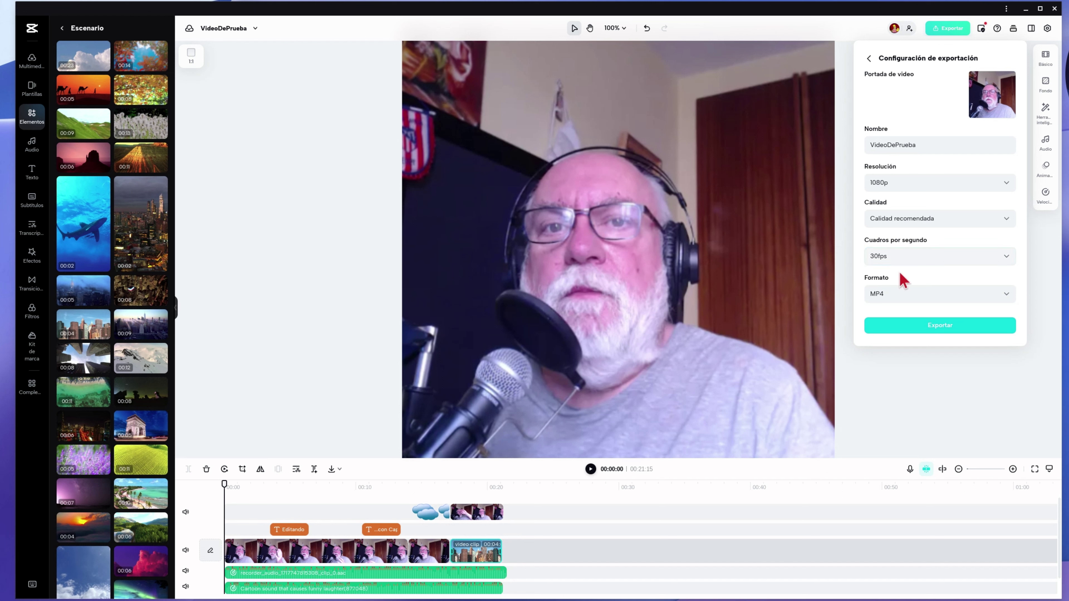
pyautogui.click(1008, 186)
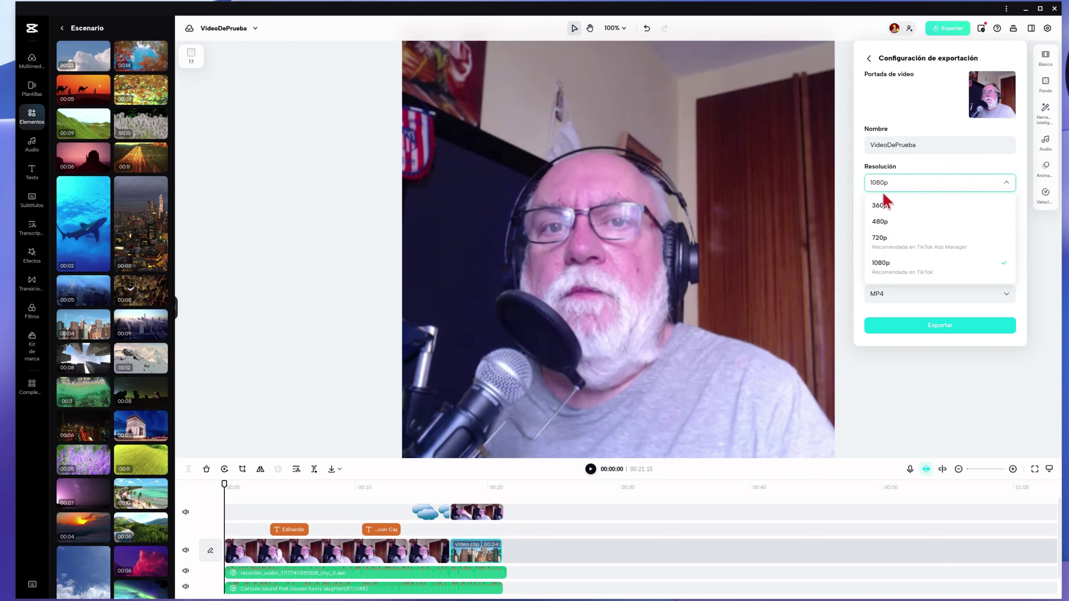
pyautogui.scroll(-1, 918, 219)
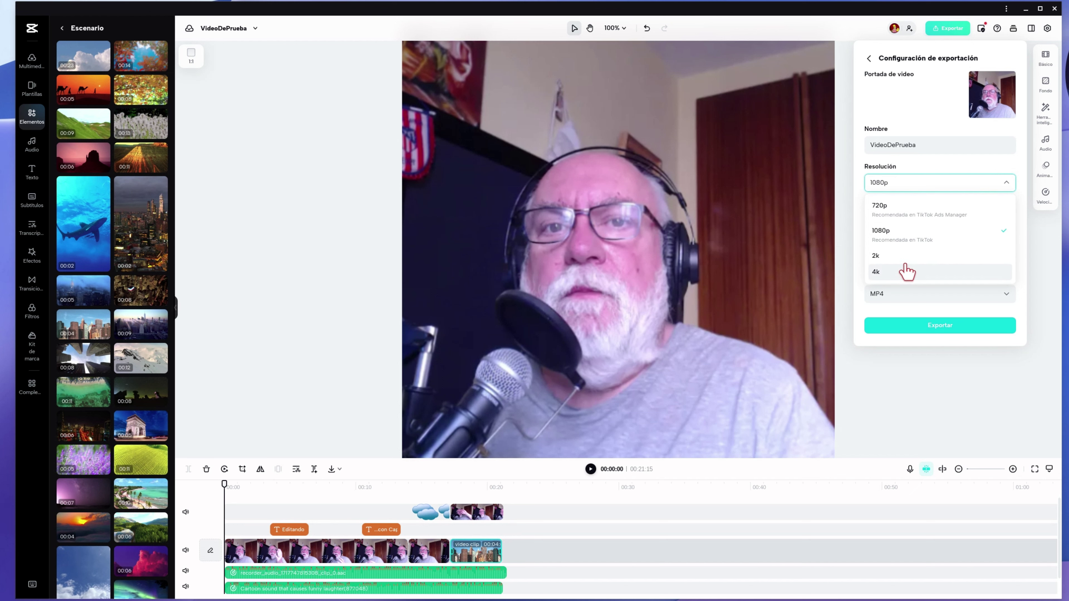
pyautogui.scroll(2, 906, 253)
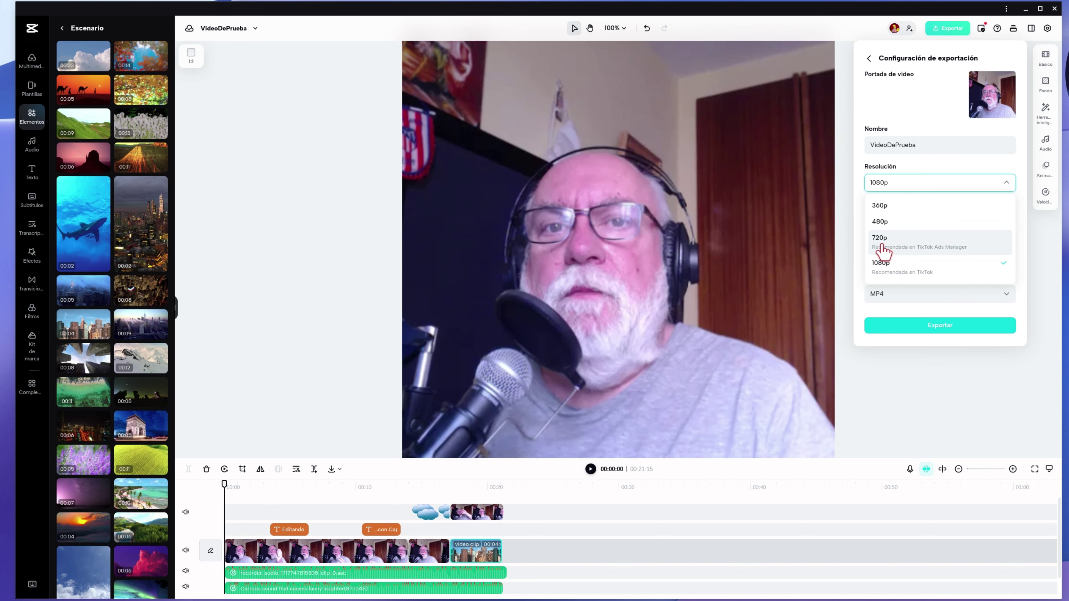
pyautogui.click(883, 248)
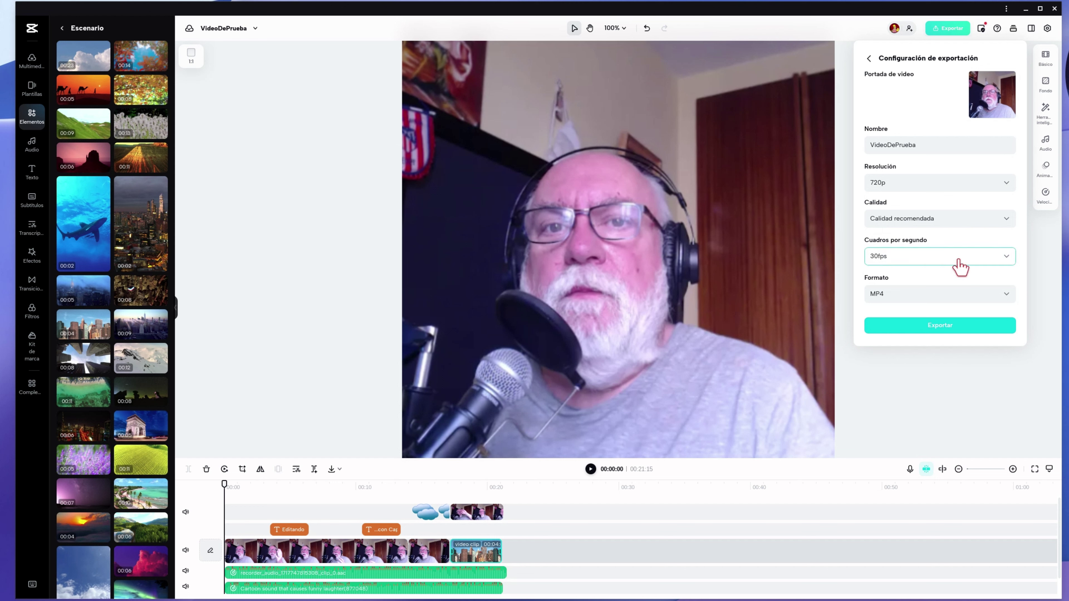
pyautogui.click(1007, 259)
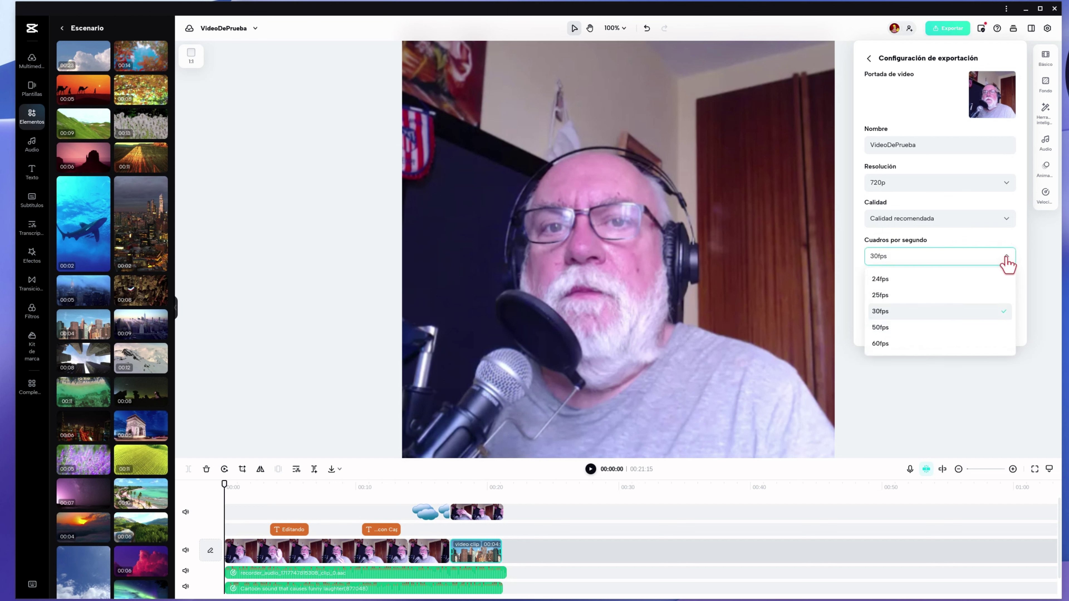
pyautogui.click(1006, 257)
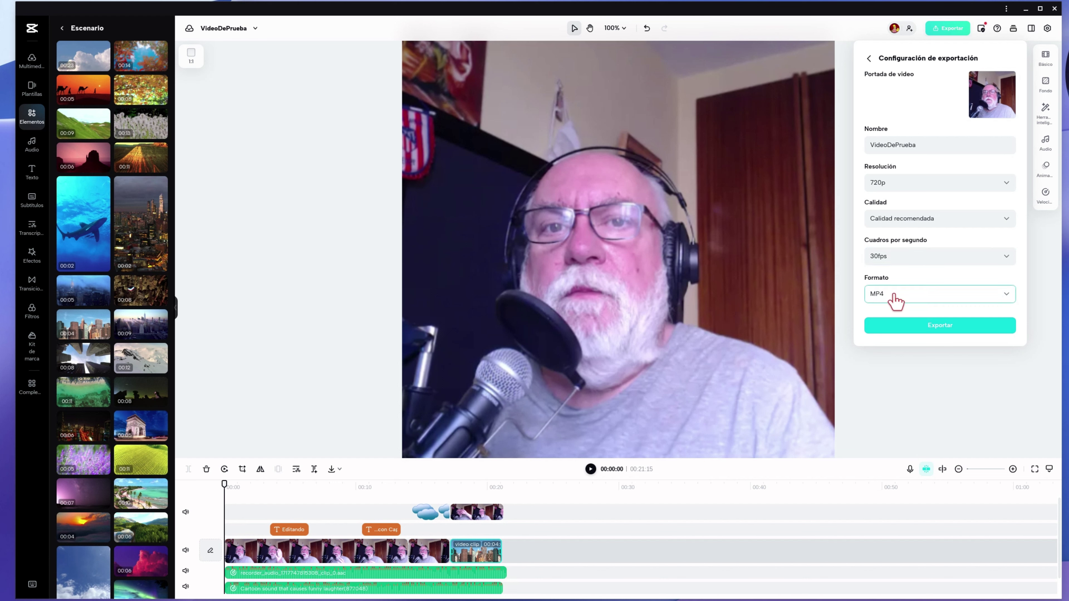
pyautogui.click(1007, 298)
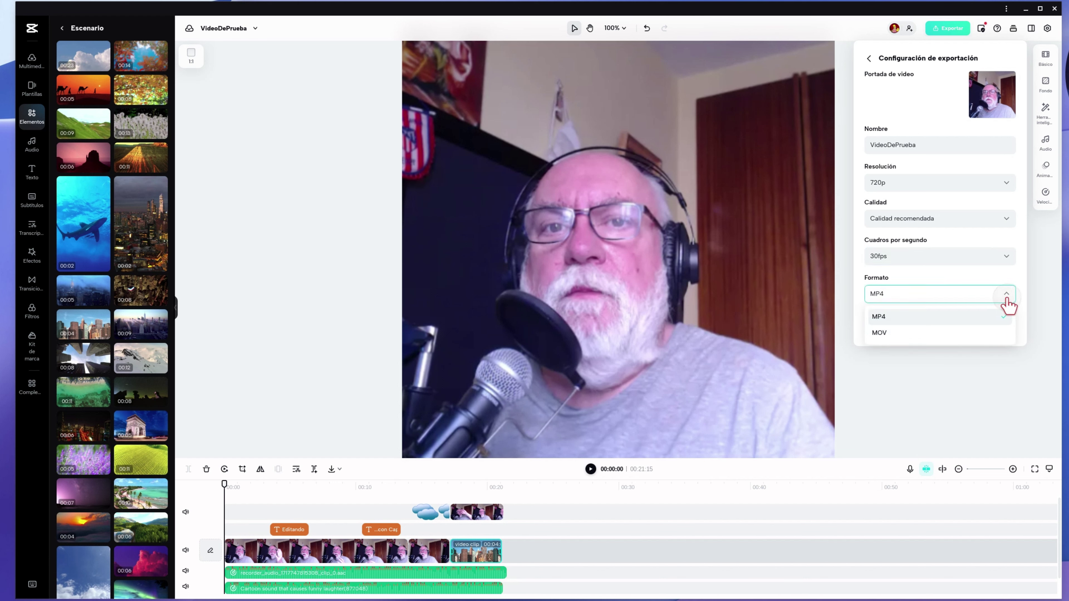
pyautogui.click(1006, 299)
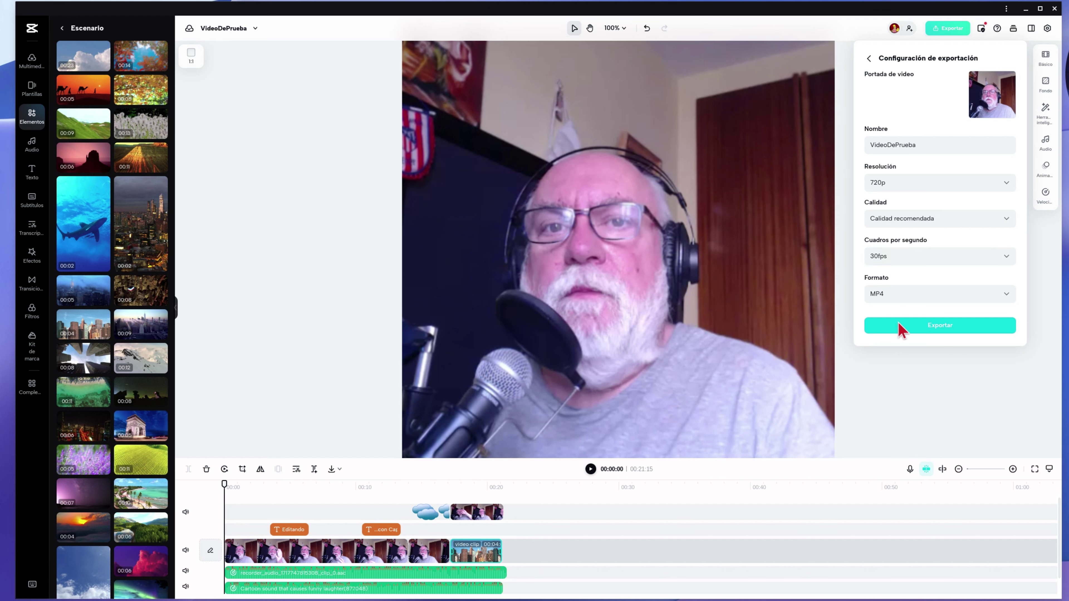
pyautogui.click(937, 330)
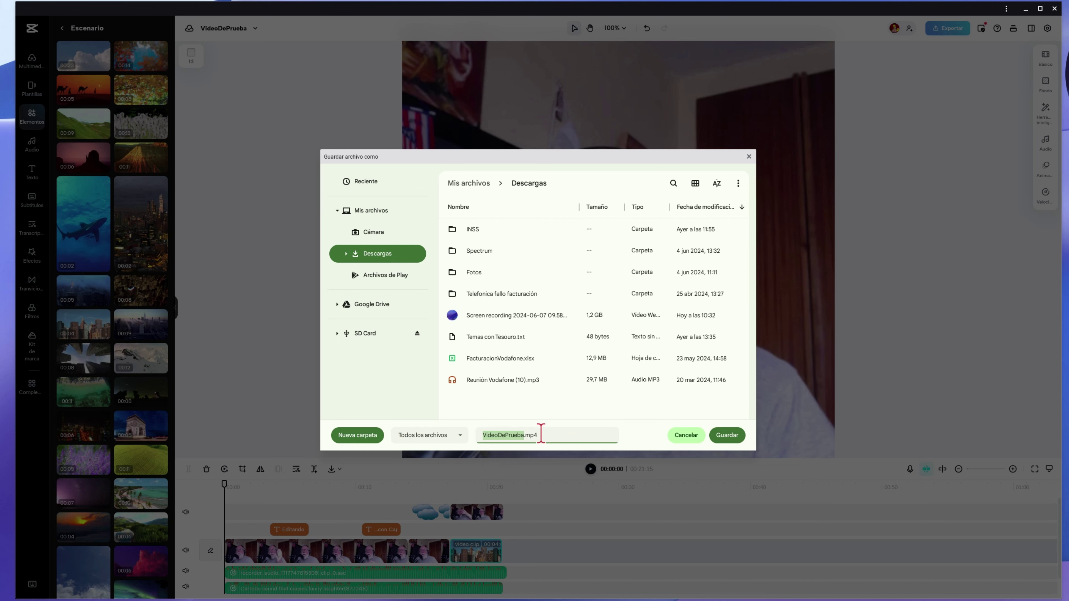
# Save VideoDePrueba.mp4 into Descargas and minimize the Descargar window.
pyautogui.click(727, 436)
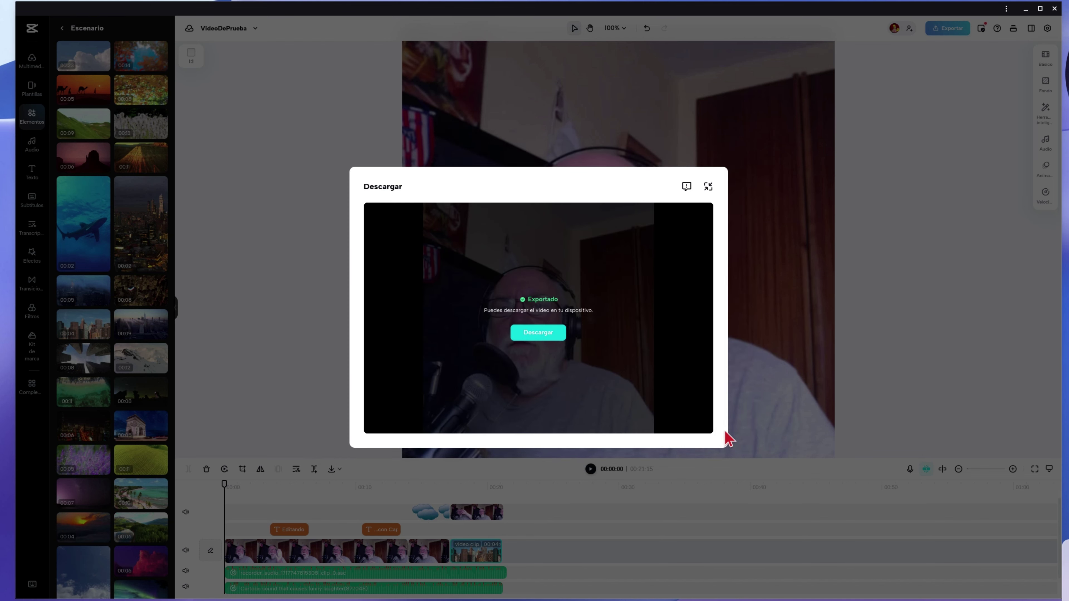
pyautogui.click(707, 188)
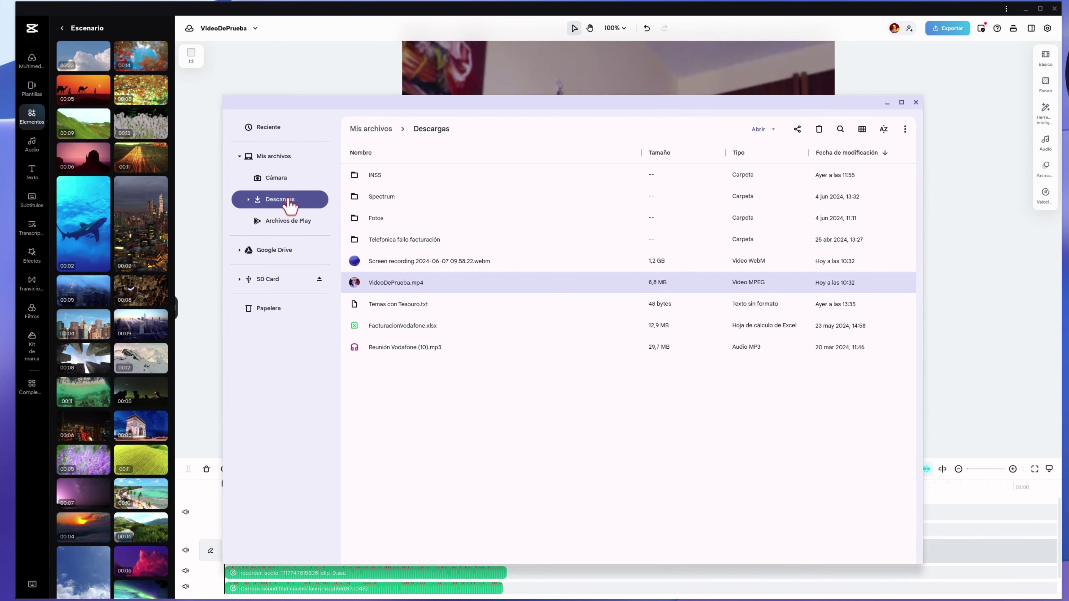
# Open VideoDePrueba.mp4 in the media player and briefly play then pause it.
pyautogui.doubleClick(395, 290)
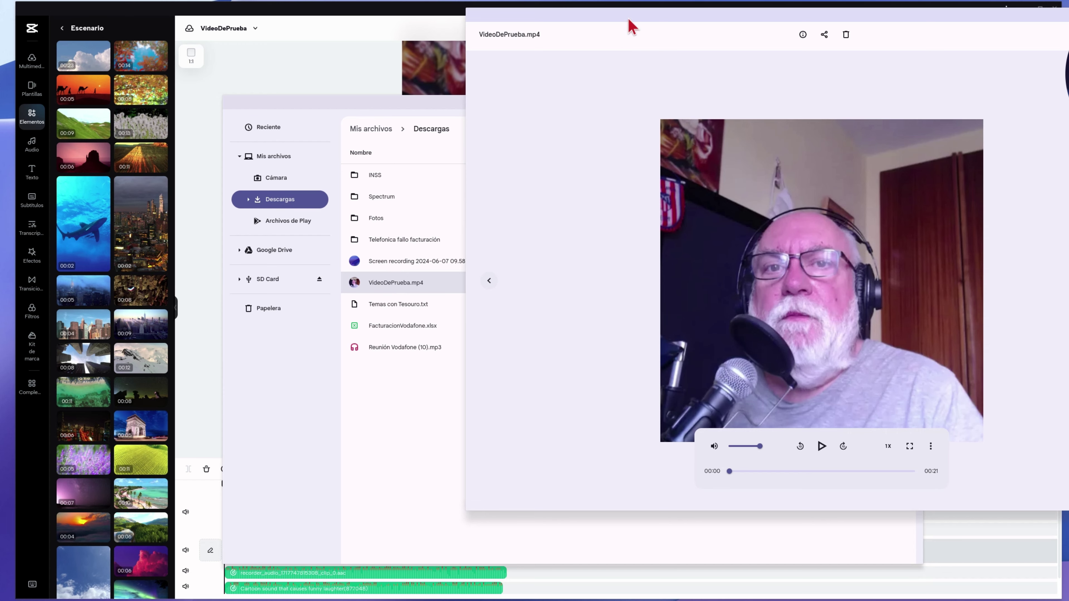
pyautogui.moveTo(629, 14); pyautogui.dragTo(371, 55)
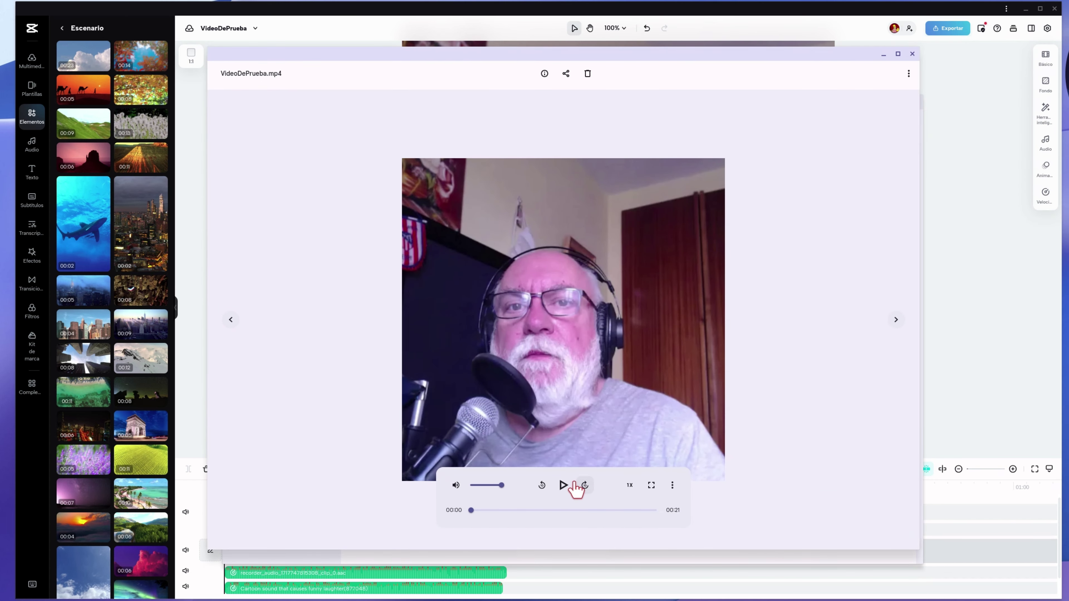
pyautogui.click(564, 486)
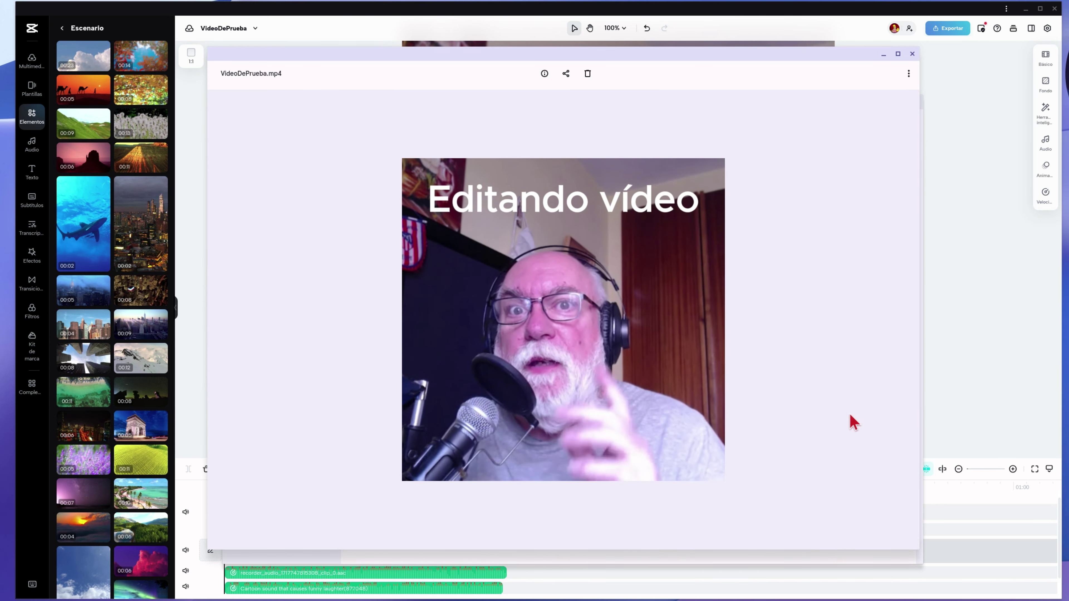
pyautogui.moveTo(389, 480)
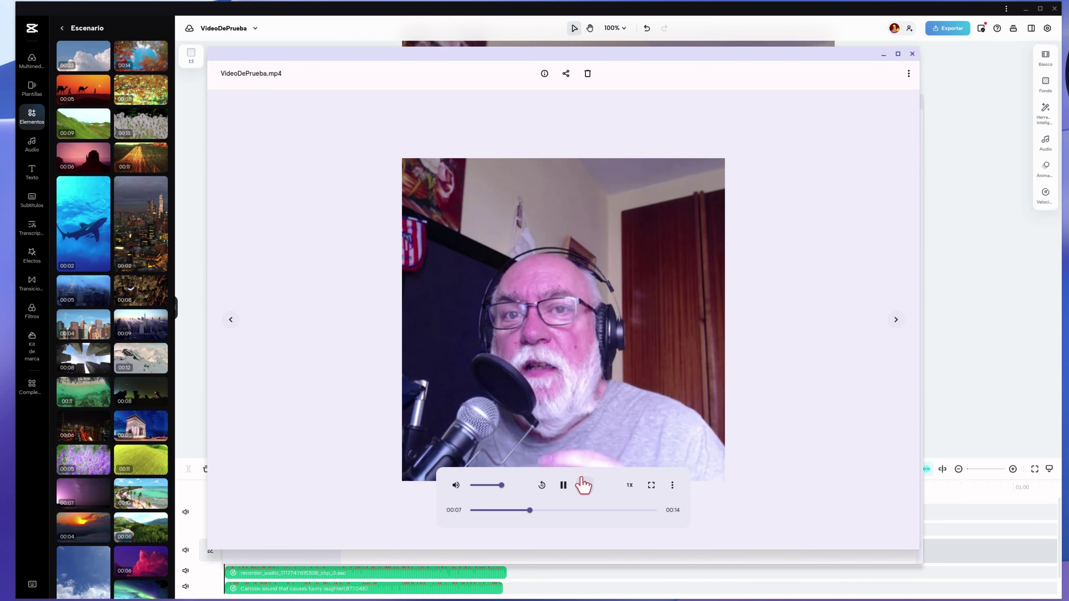
pyautogui.click(564, 488)
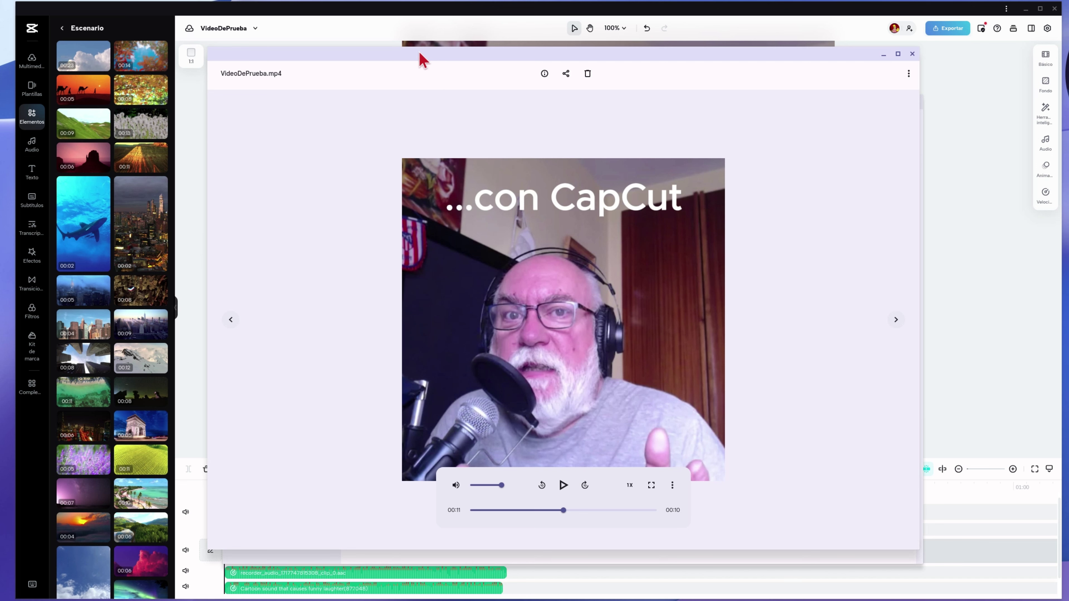
# Close the Downloads folder and scrub the CapCut preview to about 00:11.
pyautogui.moveTo(420, 62); pyautogui.dragTo(811, 197)
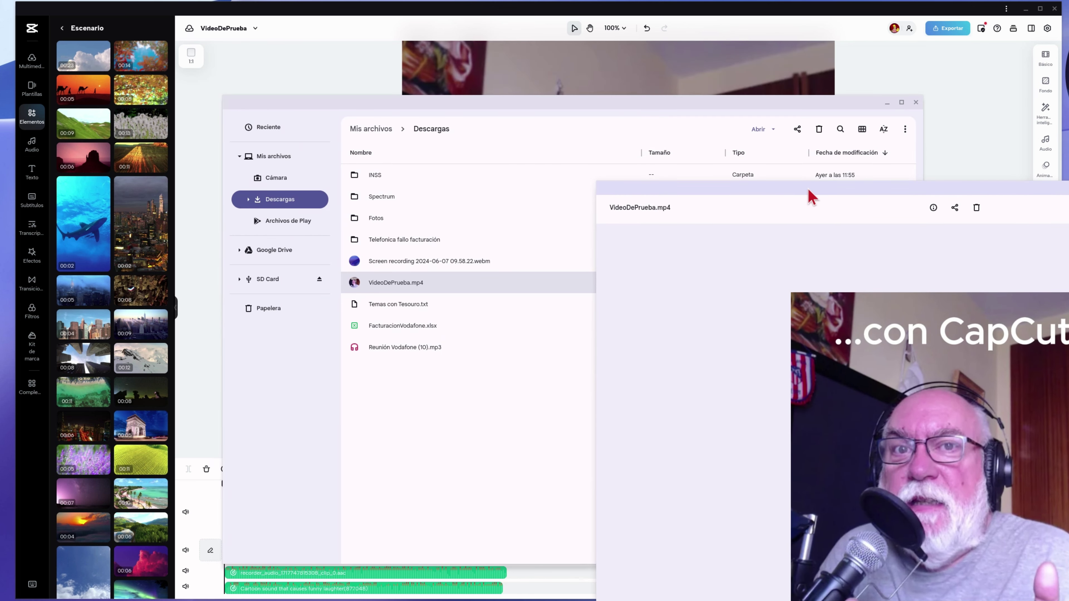
pyautogui.click(915, 102)
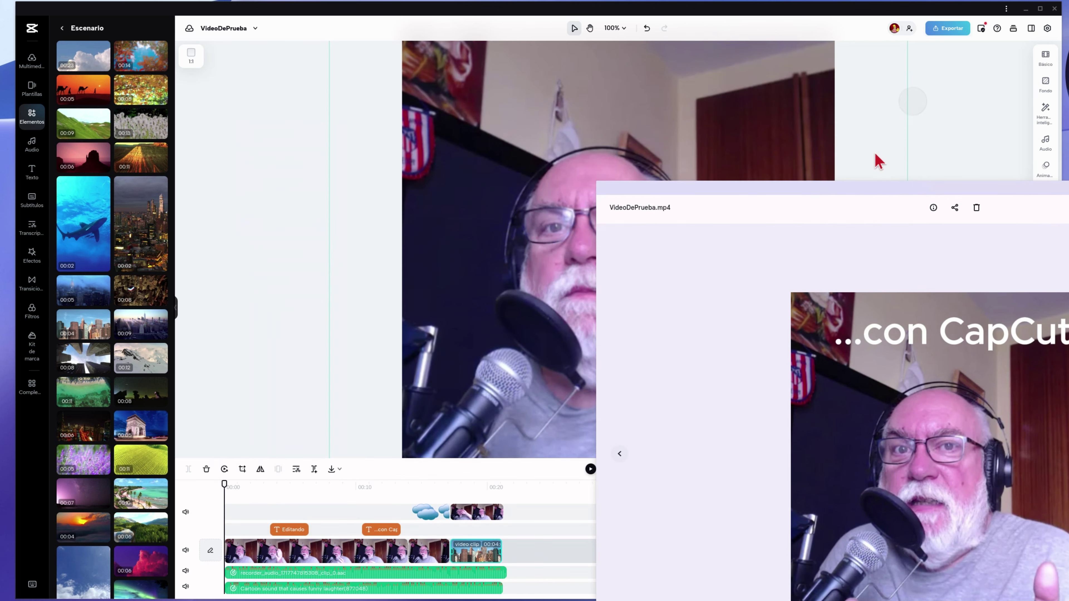
pyautogui.moveTo(812, 195); pyautogui.dragTo(850, 3)
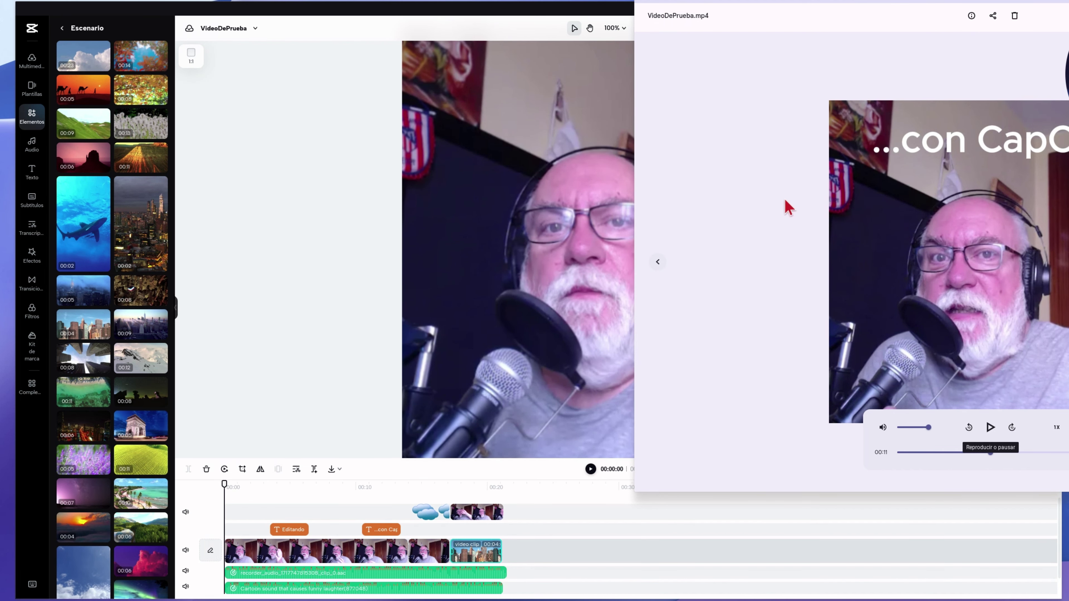
pyautogui.moveTo(225, 485); pyautogui.dragTo(393, 496)
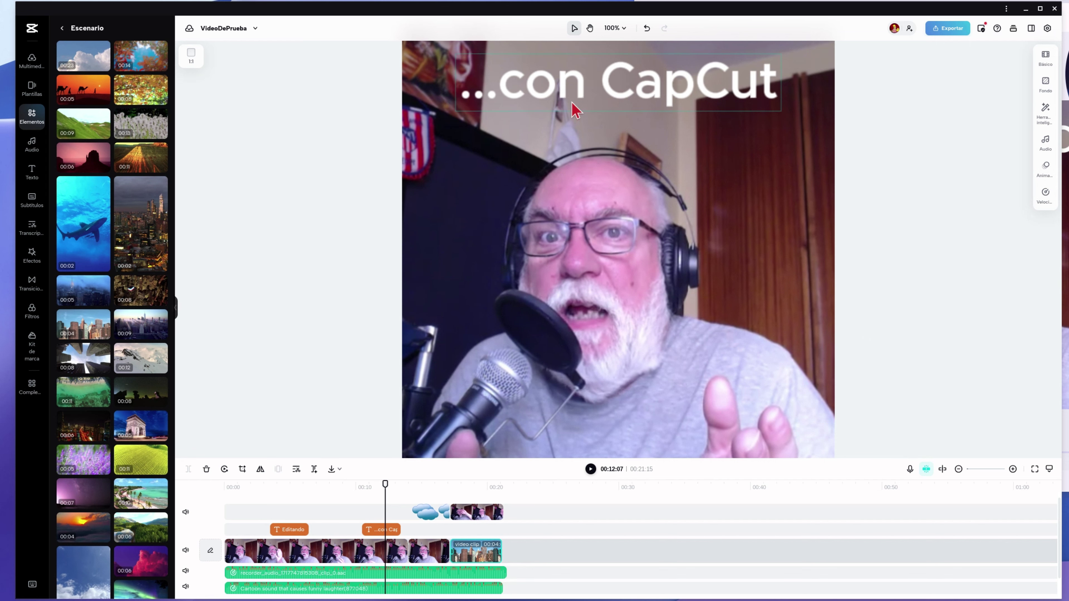
# Position the media player window beside the CapCut editor with its controls visible.
pyautogui.hotkey('alt', 'Tab')
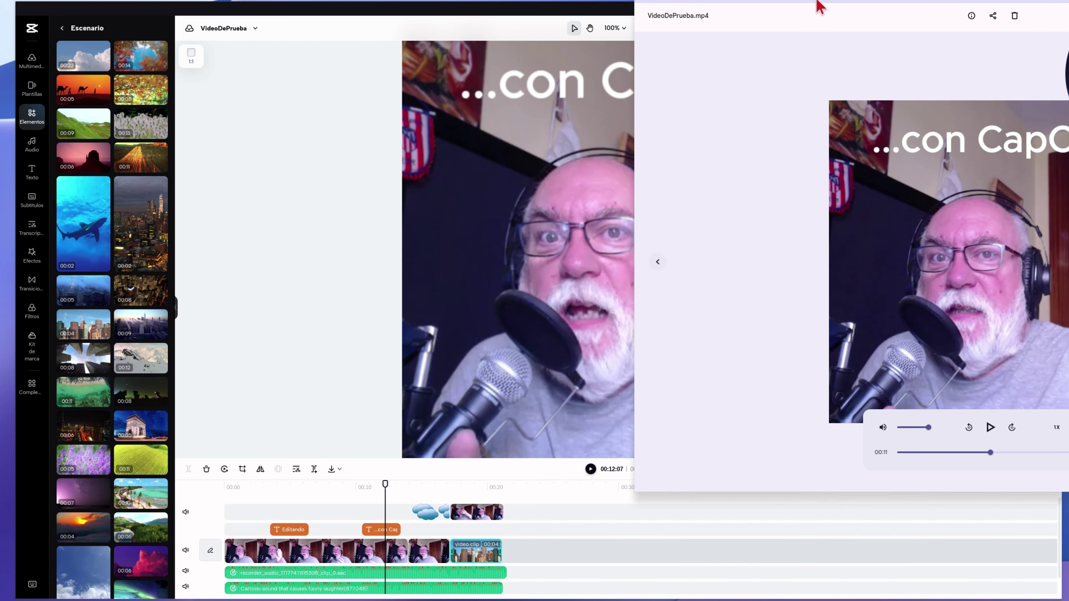
pyautogui.moveTo(817, 2); pyautogui.dragTo(800, 26)
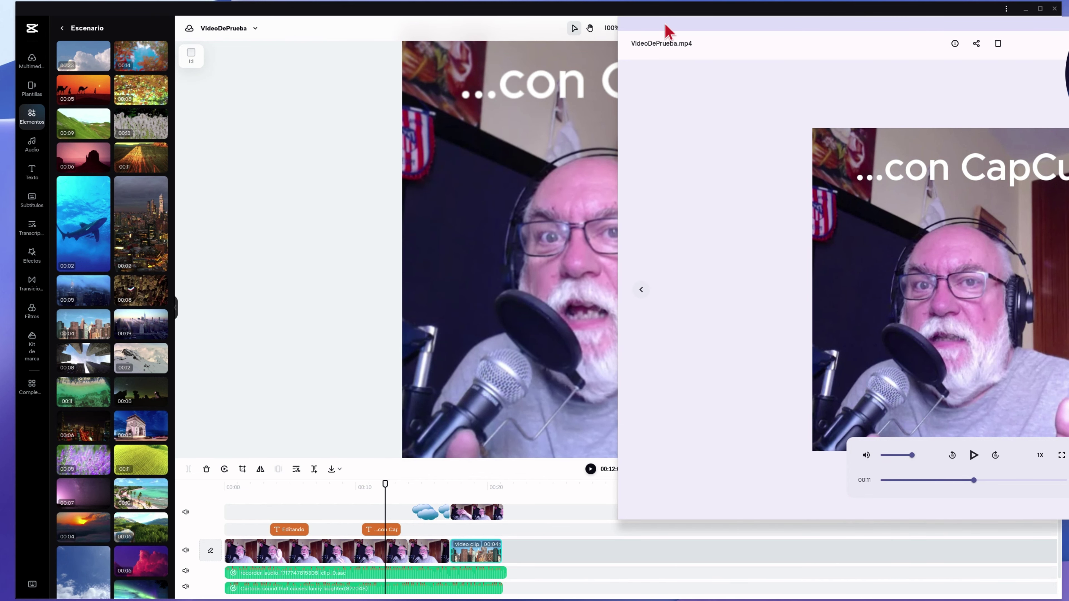
pyautogui.moveTo(669, 31)
pyautogui.mouseDown()
pyautogui.moveTo(502, 79)
pyautogui.moveTo(591, 113)
pyautogui.mouseUp()
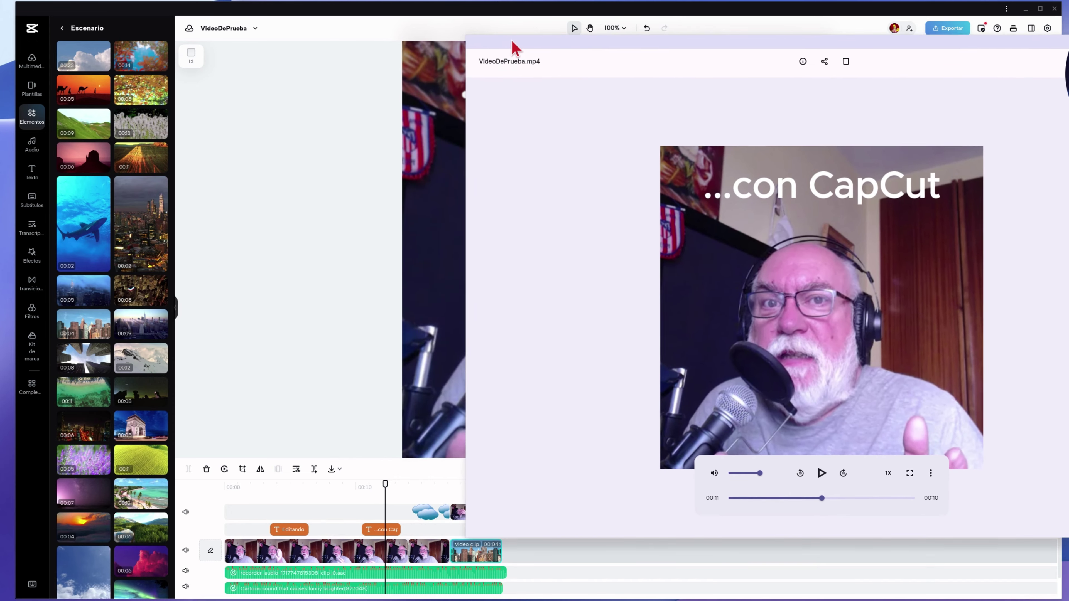
pyautogui.moveTo(592, 114); pyautogui.dragTo(399, 29)
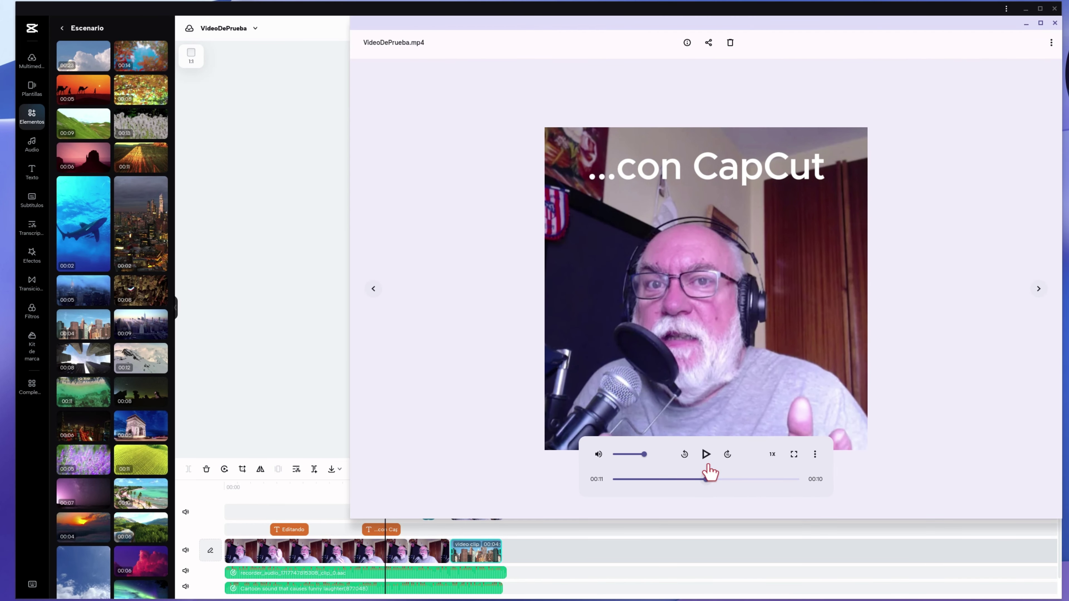
pyautogui.moveTo(478, 25)
pyautogui.mouseDown()
pyautogui.moveTo(765, 156)
pyautogui.moveTo(727, 153)
pyautogui.mouseUp()
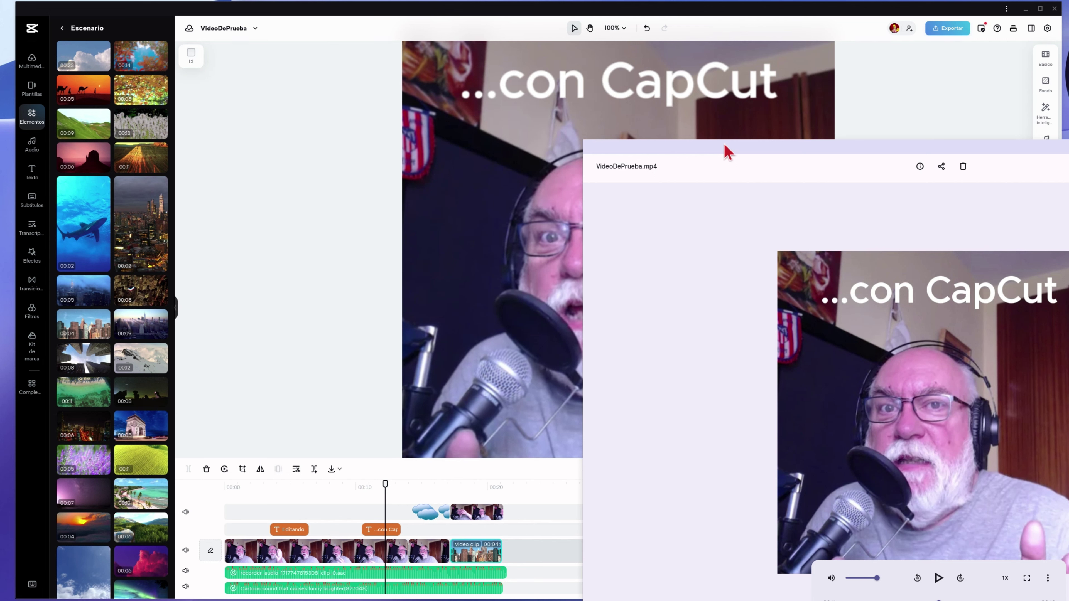
pyautogui.click(724, 145)
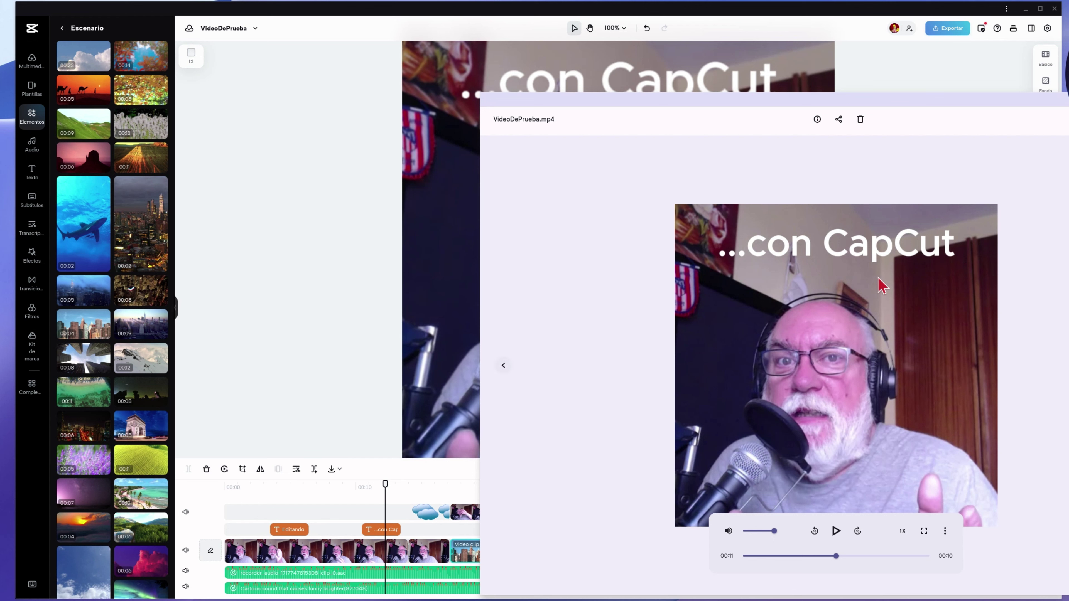
# Play VideoDePrueba.mp4 through to its 00:21 end, then close the player.
pyautogui.click(836, 532)
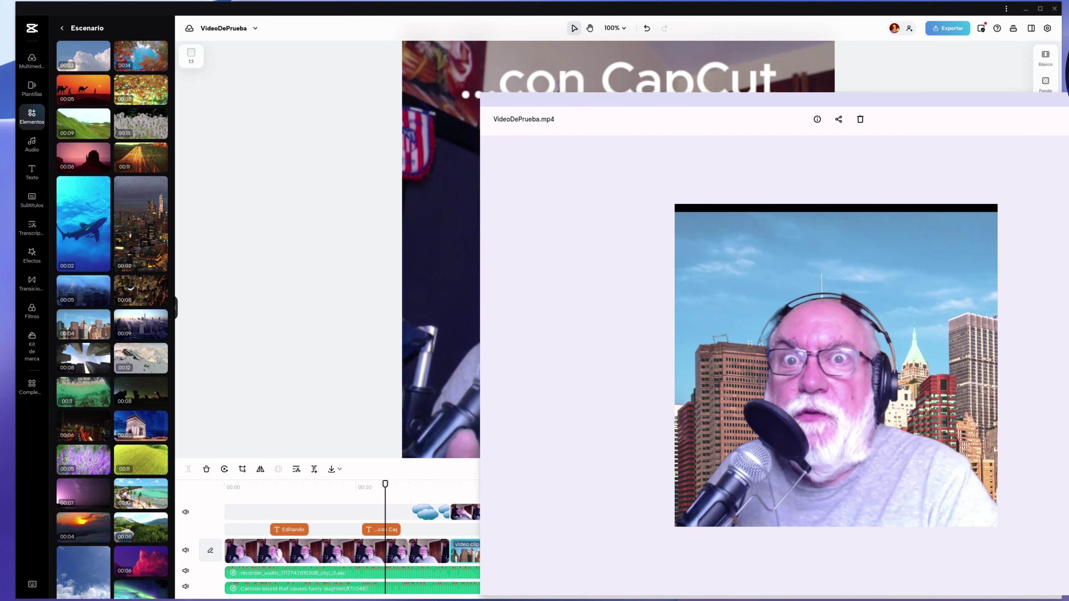
pyautogui.moveTo(909, 132)
pyautogui.moveTo(900, 101); pyautogui.dragTo(701, 100)
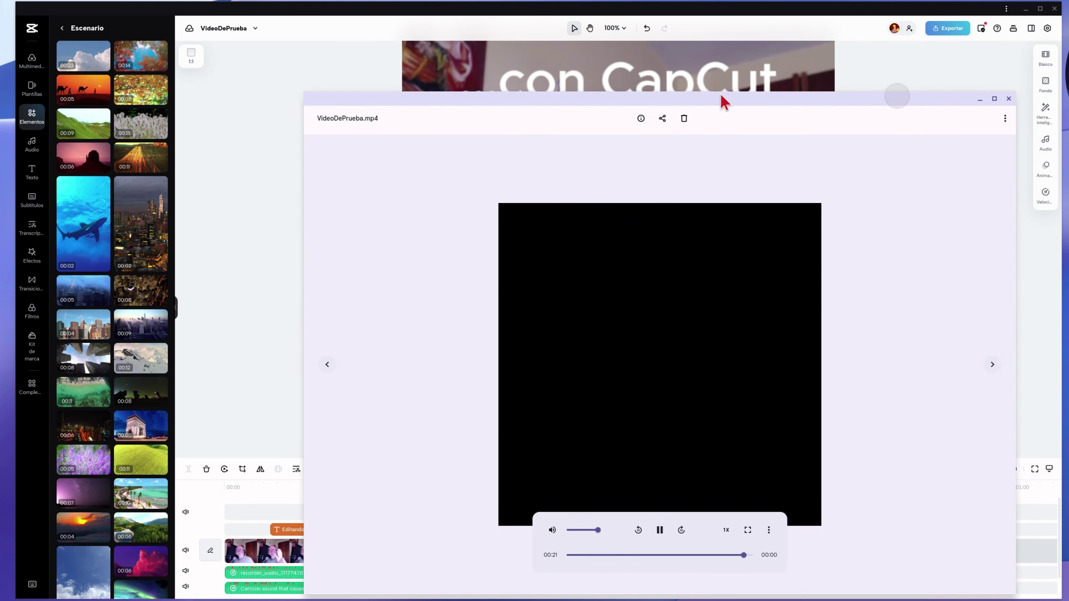
pyautogui.click(987, 107)
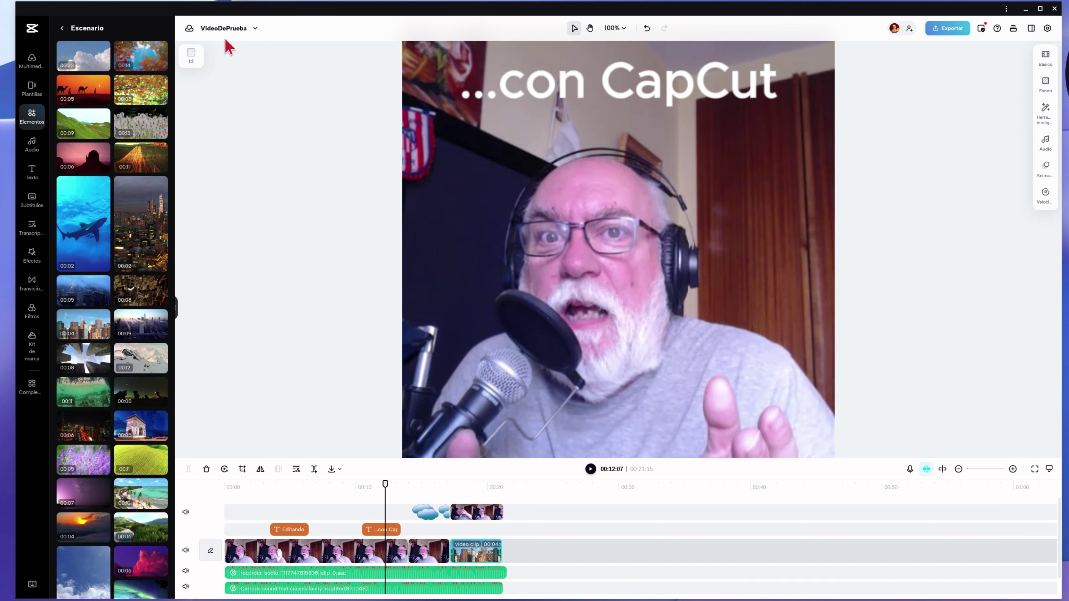
# Return to the CapCut home page and open your space under Espacios.
pyautogui.click(32, 33)
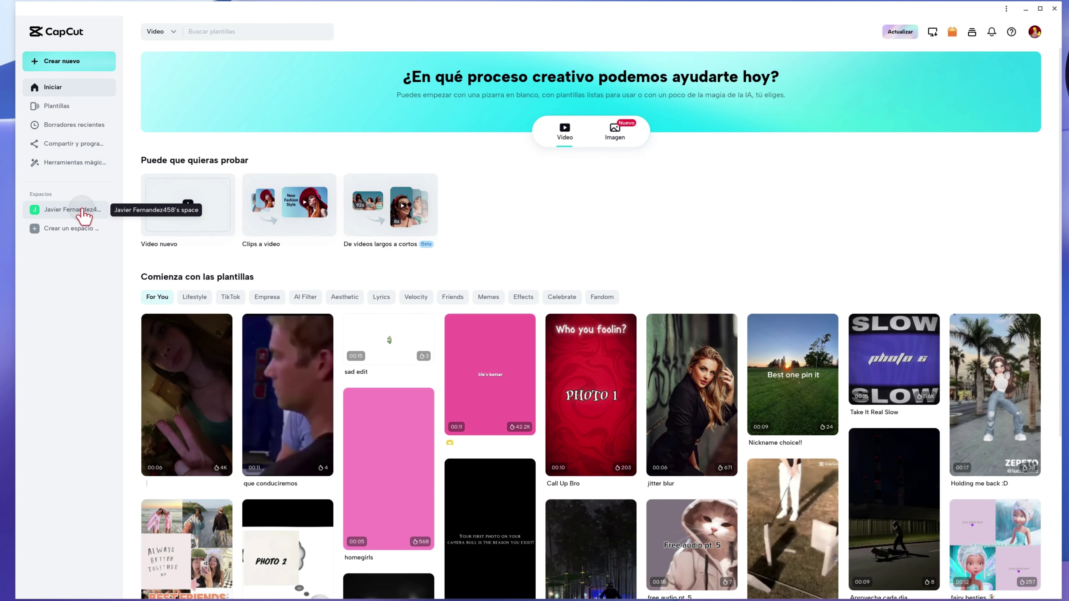
pyautogui.click(82, 210)
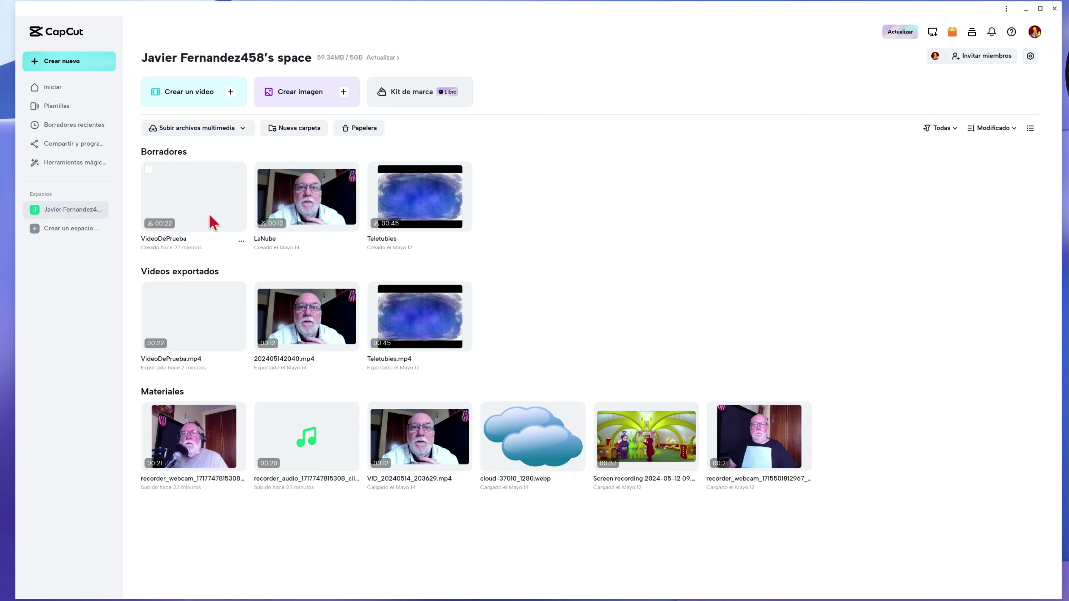